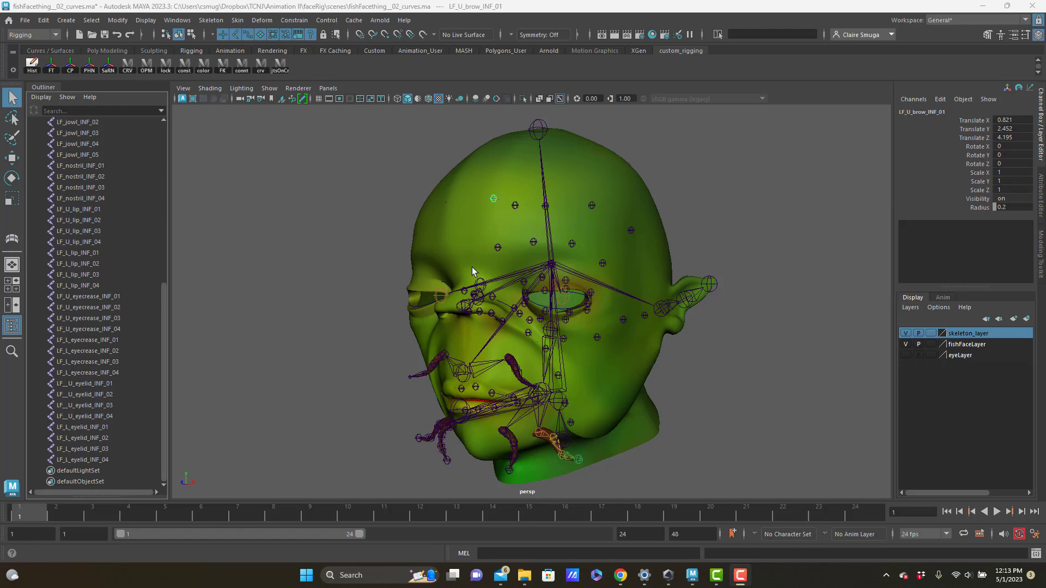
Orbit around the fish head and activate the Joint Tool from Skeleton > Create Joints
{"action": "mouse_move", "coordinate": [685, 327]}
{"action": "left_mouse_down", "text": "alt"}
{"action": "mouse_move", "coordinate": [677, 315]}
{"action": "mouse_move", "coordinate": [708, 306]}
{"action": "mouse_move", "coordinate": [609, 327]}
{"action": "mouse_move", "coordinate": [646, 316]}
{"action": "mouse_move", "coordinate": [652, 292]}
{"action": "mouse_move", "coordinate": [603, 299]}
{"action": "mouse_move", "coordinate": [722, 313]}
{"action": "mouse_move", "coordinate": [556, 359]}
{"action": "mouse_move", "coordinate": [679, 316]}
{"action": "mouse_move", "coordinate": [682, 335]}
{"action": "mouse_move", "coordinate": [600, 334]}
{"action": "mouse_move", "coordinate": [694, 337]}
{"action": "left_mouse_up", "text": "alt"}
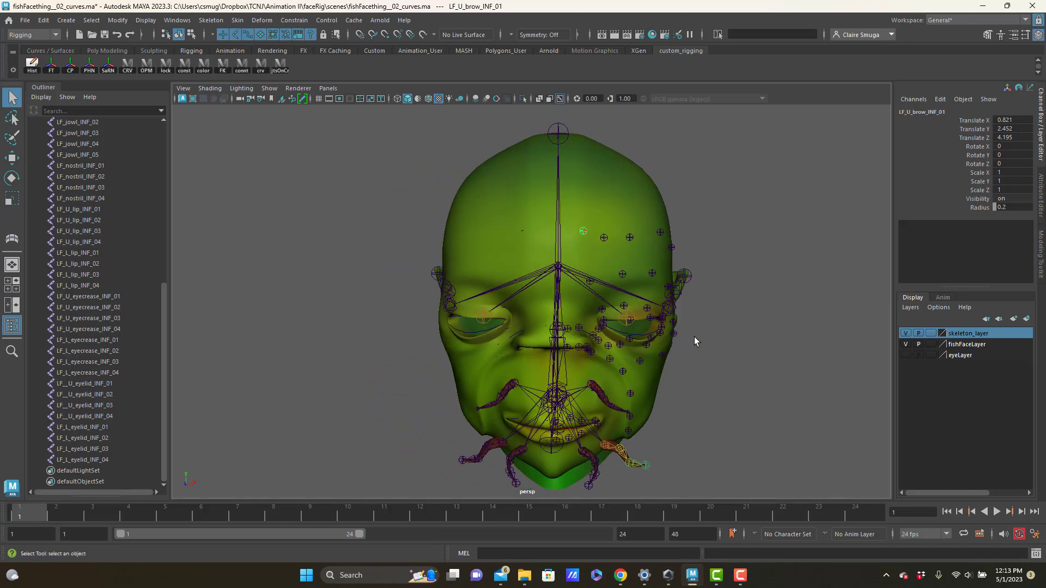
{"action": "left_click", "coordinate": [67, 21]}
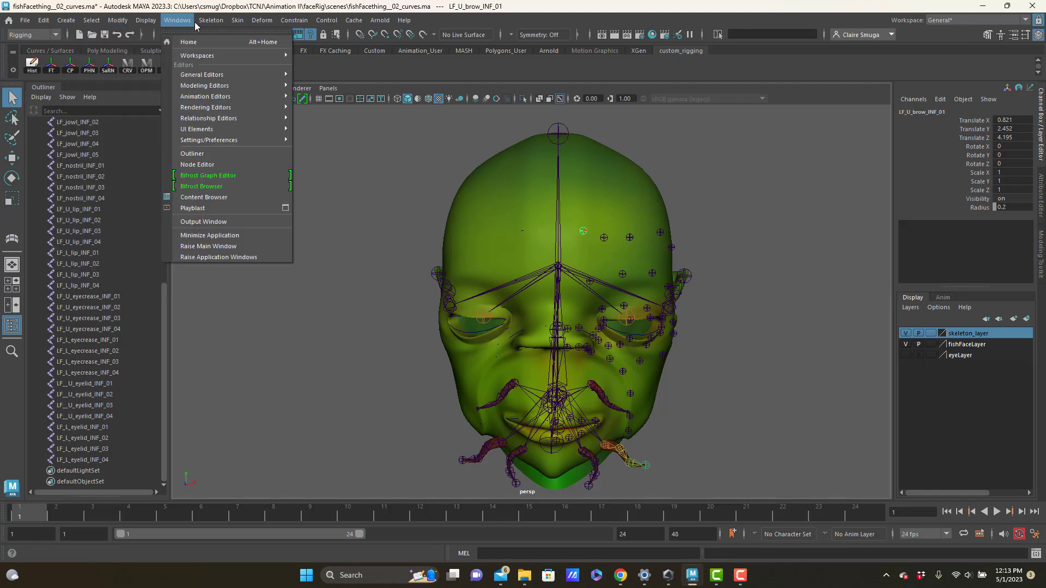
{"action": "mouse_move", "coordinate": [197, 22]}
{"action": "left_click", "coordinate": [225, 50]}
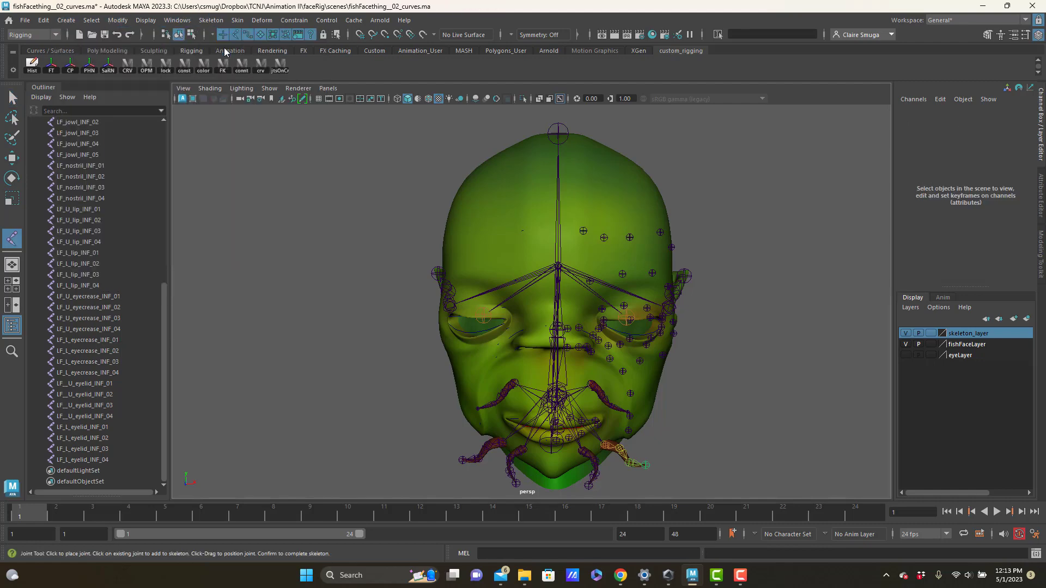
Switch to the four-view layout and place a joint near the left eye in the top view
{"action": "key", "text": "space"}
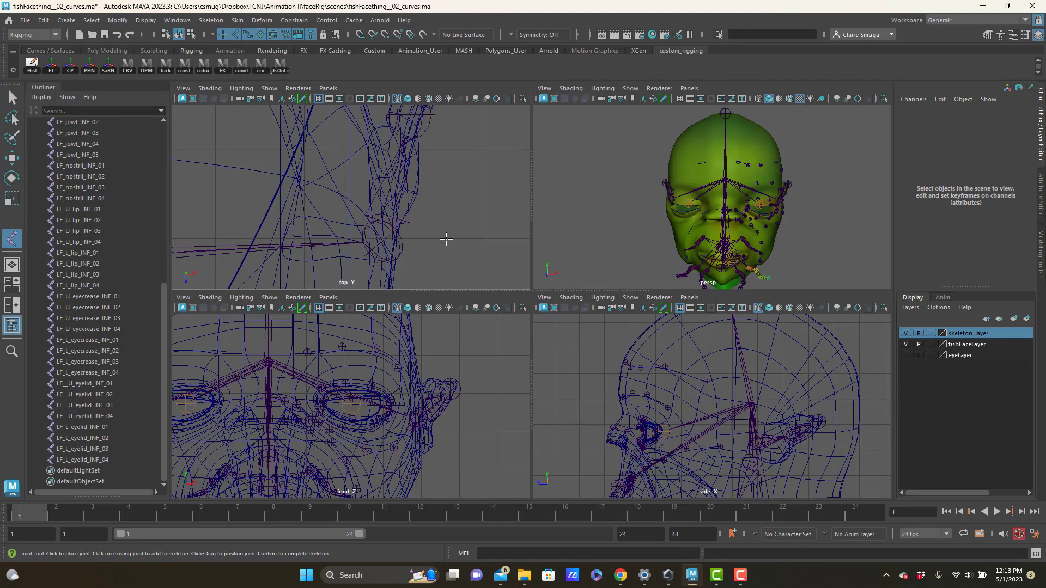
{"action": "scroll", "coordinate": [283, 197], "scroll_direction": "down", "scroll_amount": 5}
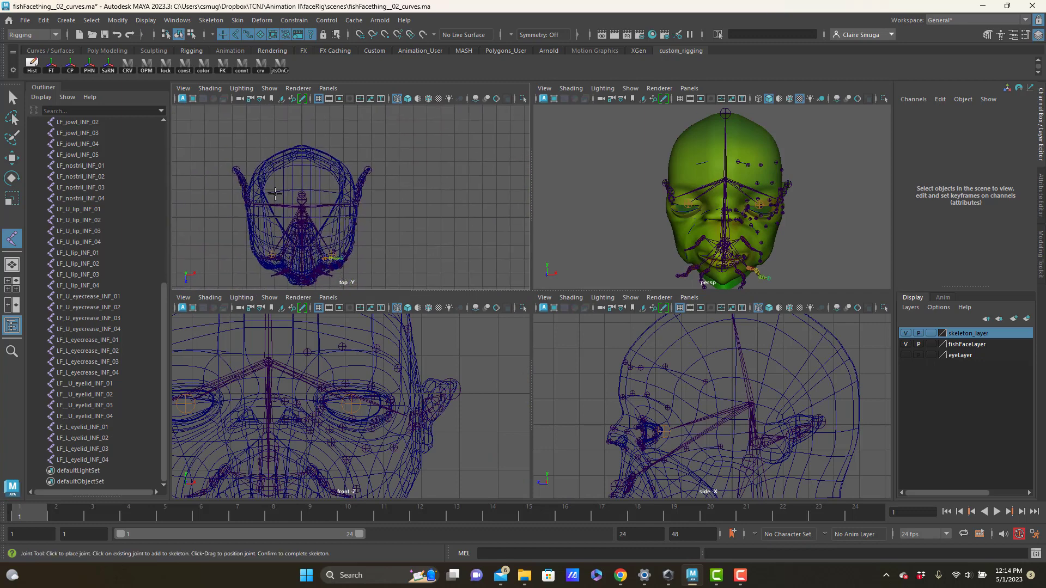
{"action": "scroll", "coordinate": [282, 197], "scroll_direction": "up", "scroll_amount": 8}
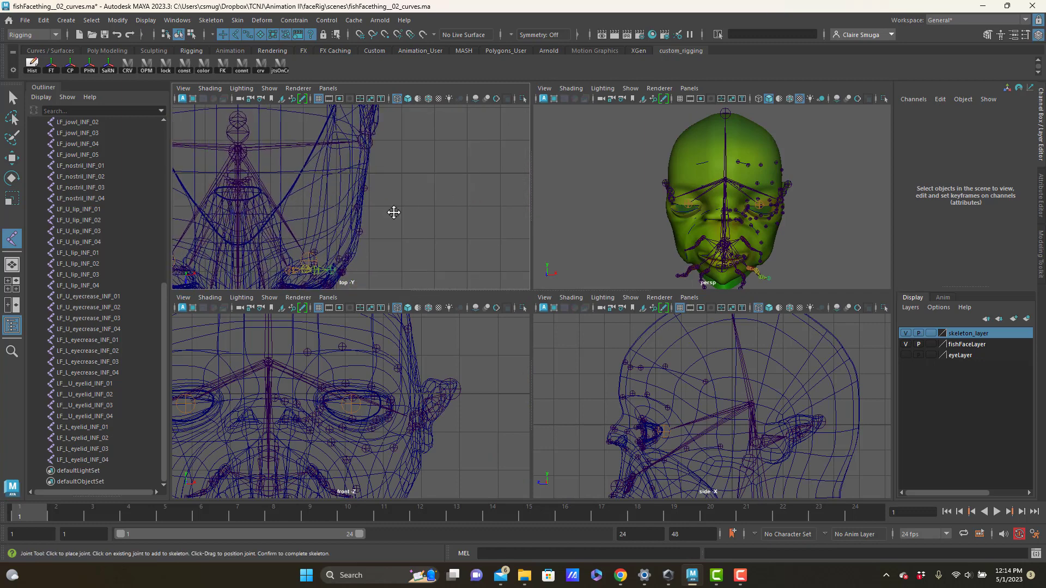
{"action": "middle_click_drag", "start_coordinate": [416, 209], "coordinate": [465, 202], "text": "alt"}
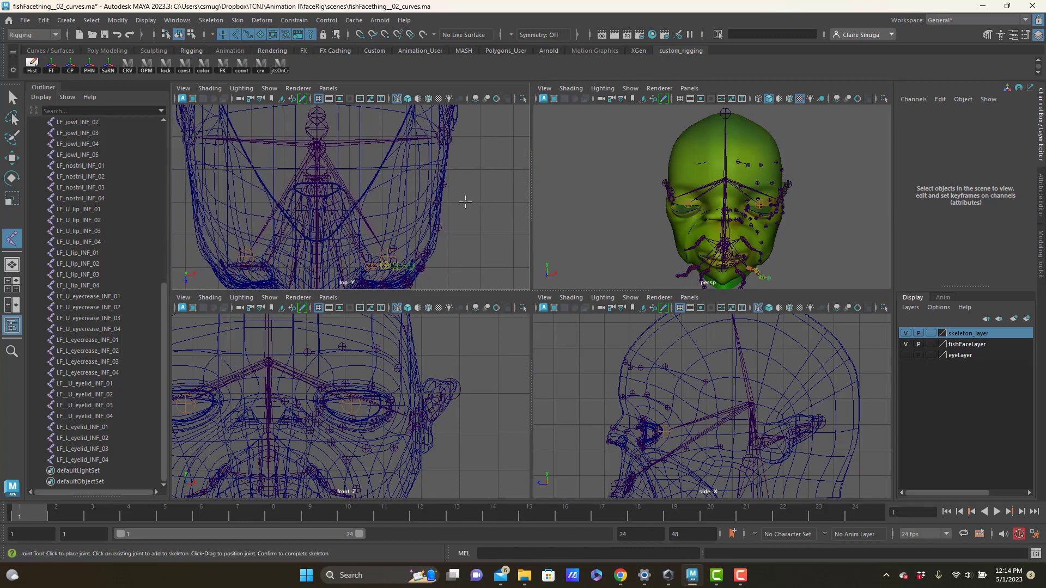
{"action": "left_click", "coordinate": [377, 208]}
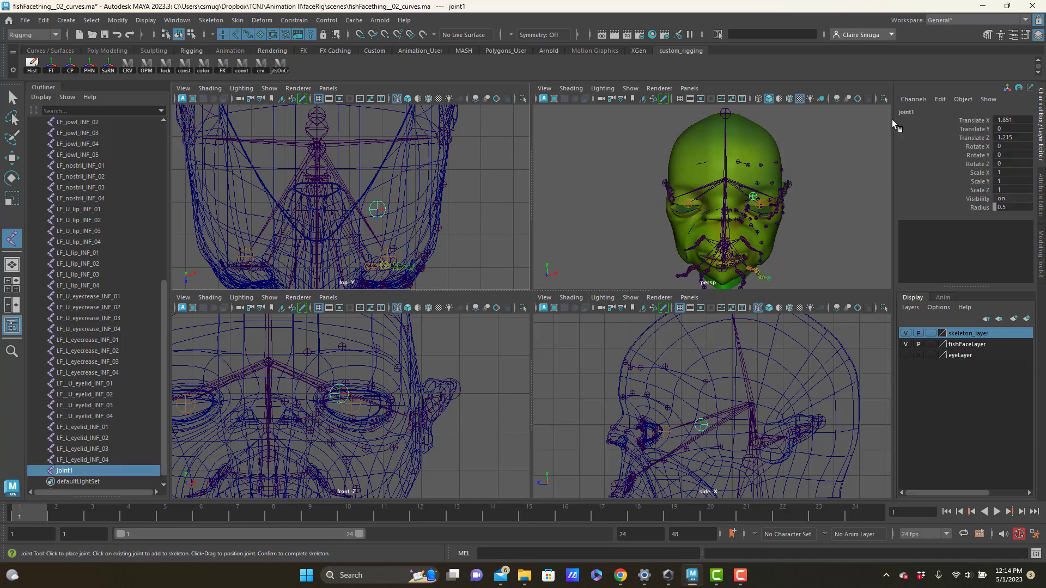
Rename the new joint LF_facialFeatures_connection and return to the Select Tool
{"action": "double_click", "coordinate": [906, 112]}
{"action": "type", "text": "LF_facialFeatures_connectio"}
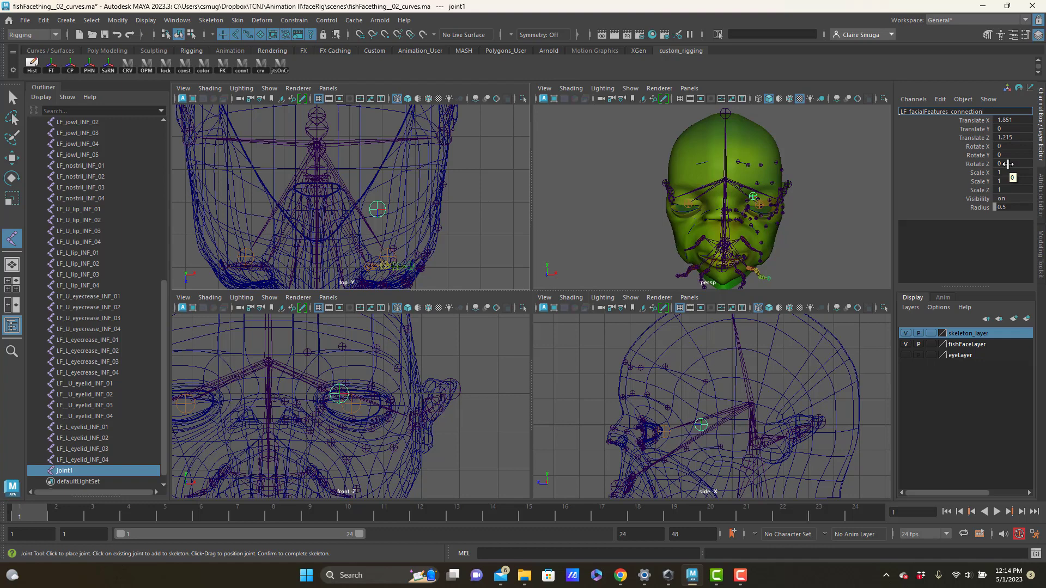
{"action": "key", "text": "Return"}
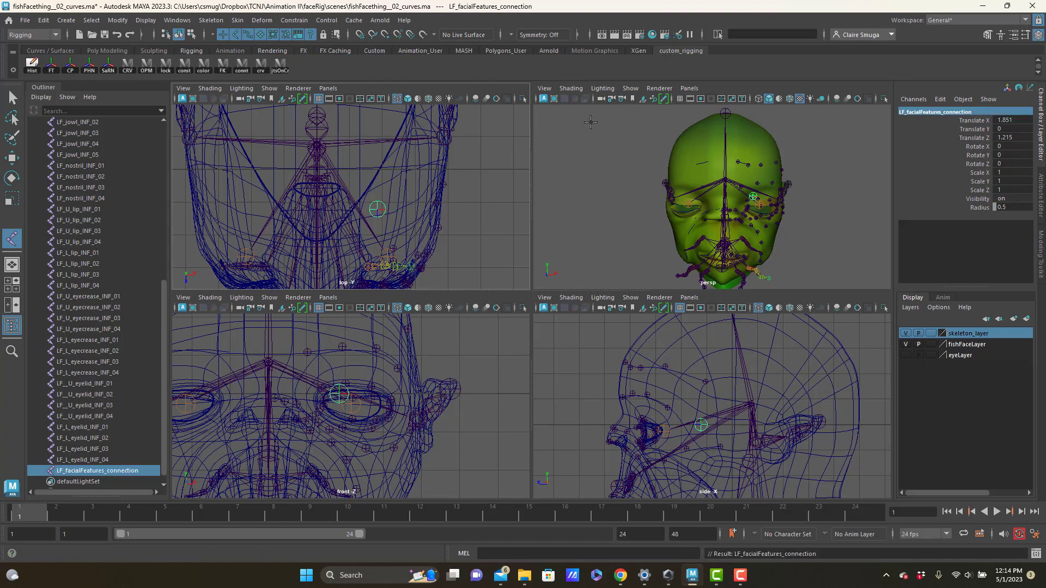
{"action": "left_click", "coordinate": [12, 98]}
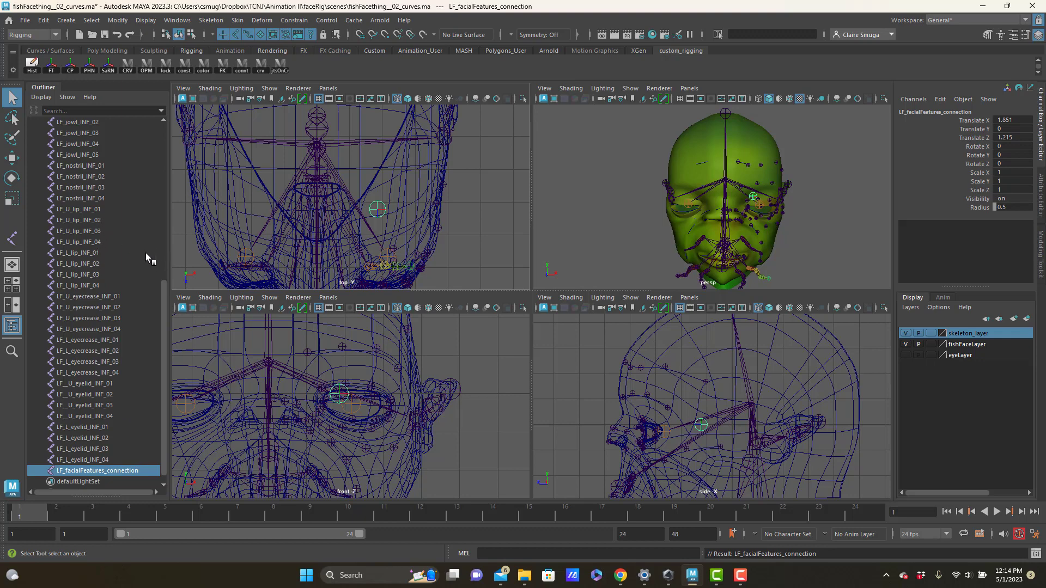
Parent the four nostril and five jowl joints under LF_facialFeatures_connection
{"action": "left_click", "coordinate": [94, 199]}
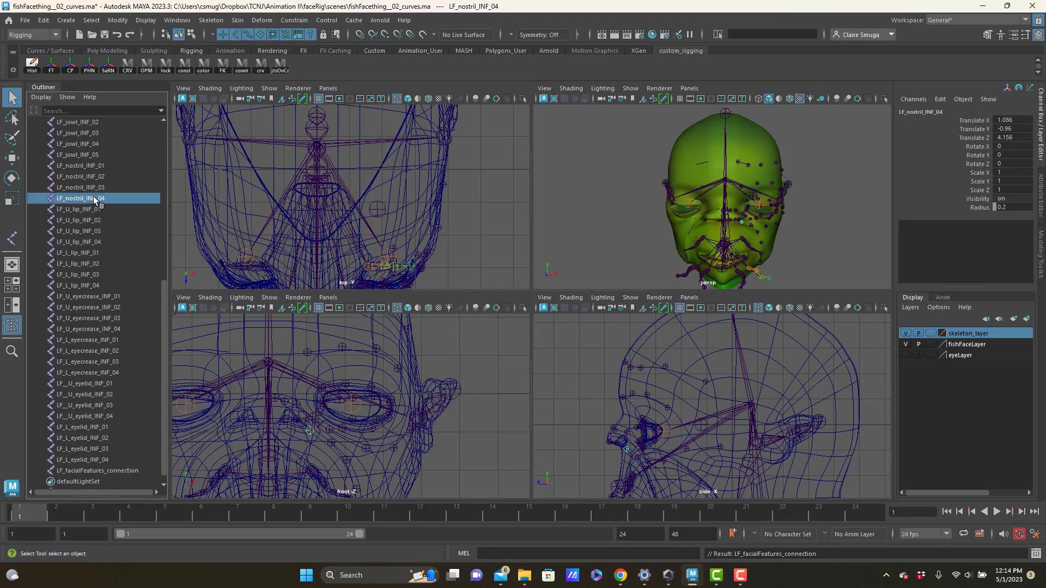
{"action": "left_click", "coordinate": [92, 166], "text": "shift"}
{"action": "middle_click_drag", "start_coordinate": [100, 176], "coordinate": [137, 474]}
{"action": "left_click", "coordinate": [122, 460]}
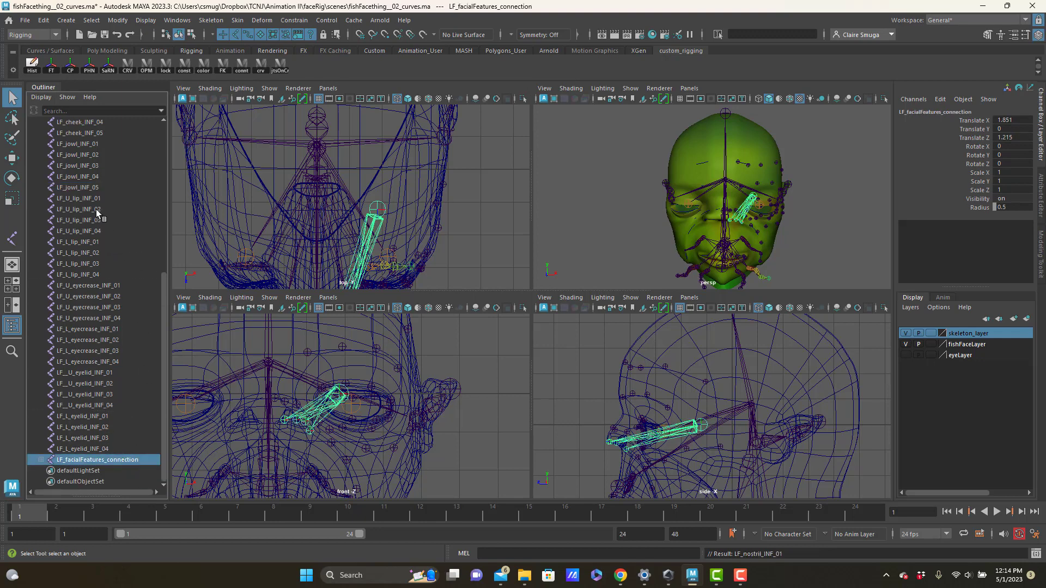
{"action": "left_click", "coordinate": [90, 187]}
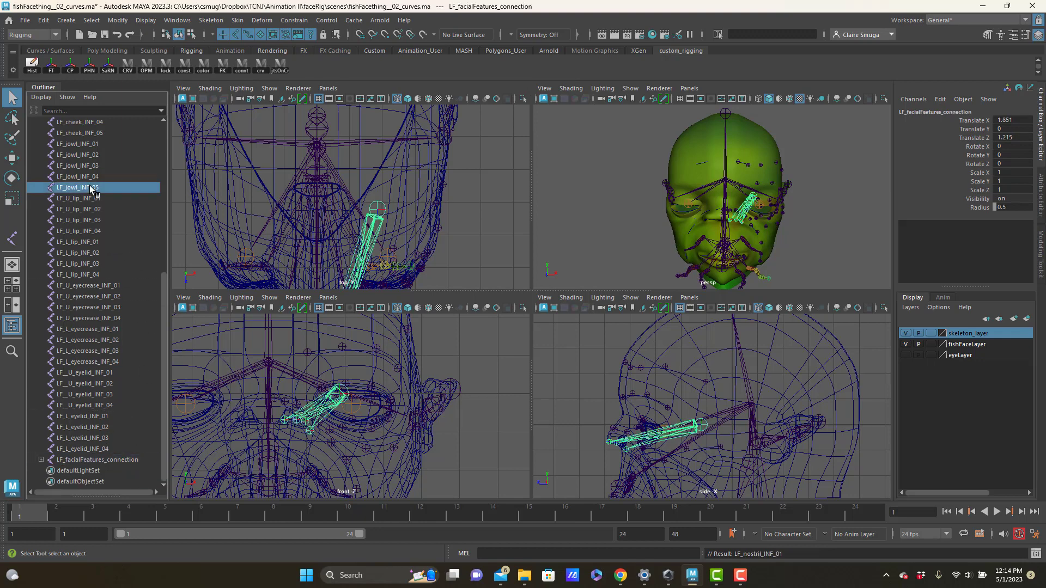
{"action": "left_click", "coordinate": [86, 145], "text": "shift"}
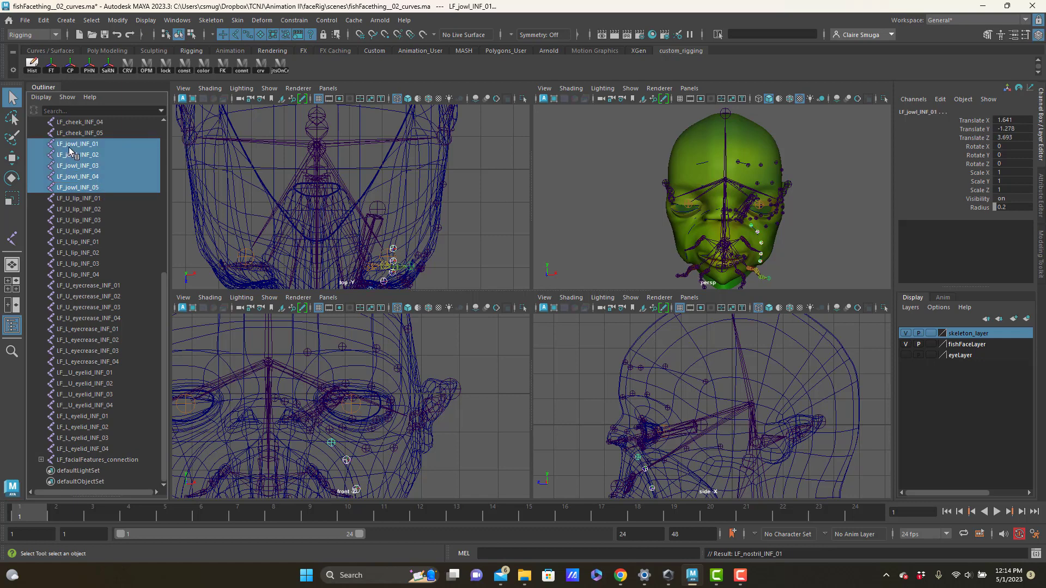
{"action": "middle_click_drag", "start_coordinate": [71, 152], "coordinate": [135, 460]}
{"action": "right_click", "coordinate": [135, 460]}
{"action": "left_click", "coordinate": [135, 460]}
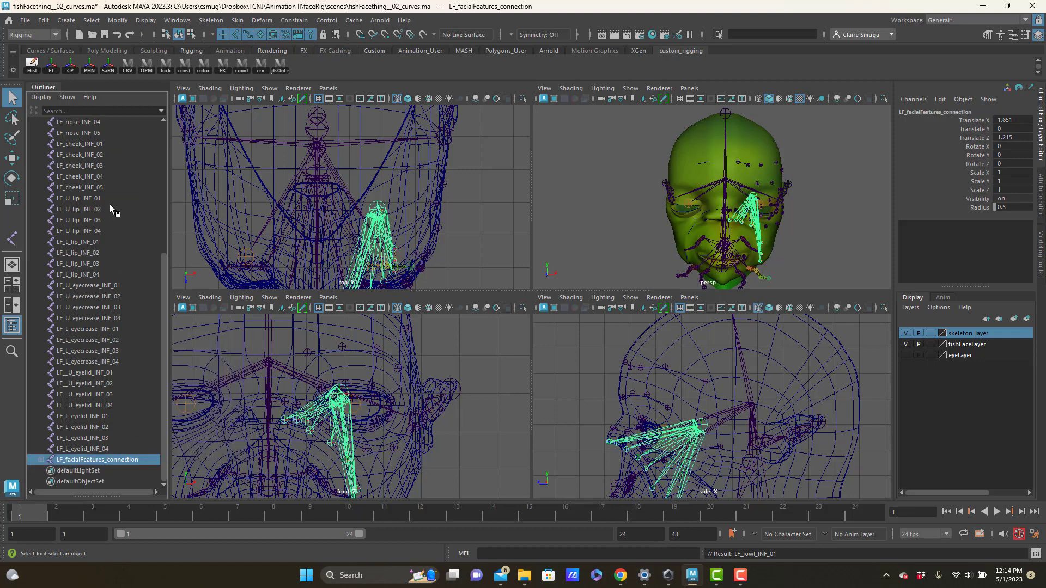
Parent the five cheek and five nose joints under LF_facialFeatures_connection
{"action": "left_click", "coordinate": [103, 188]}
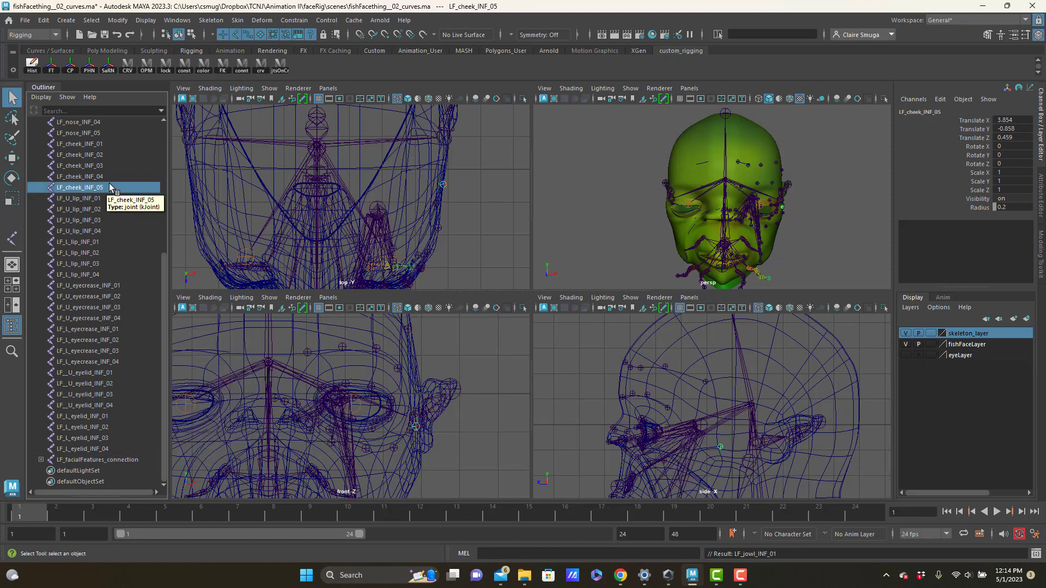
{"action": "left_click", "coordinate": [99, 144], "text": "shift"}
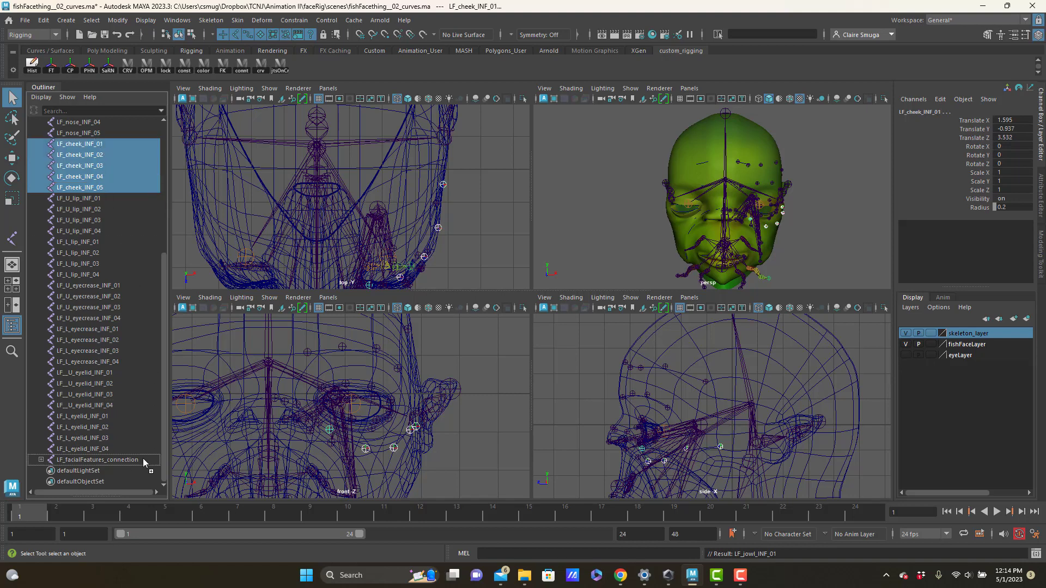
{"action": "middle_click_drag", "start_coordinate": [145, 462], "coordinate": [143, 462]}
{"action": "left_click", "coordinate": [95, 144]}
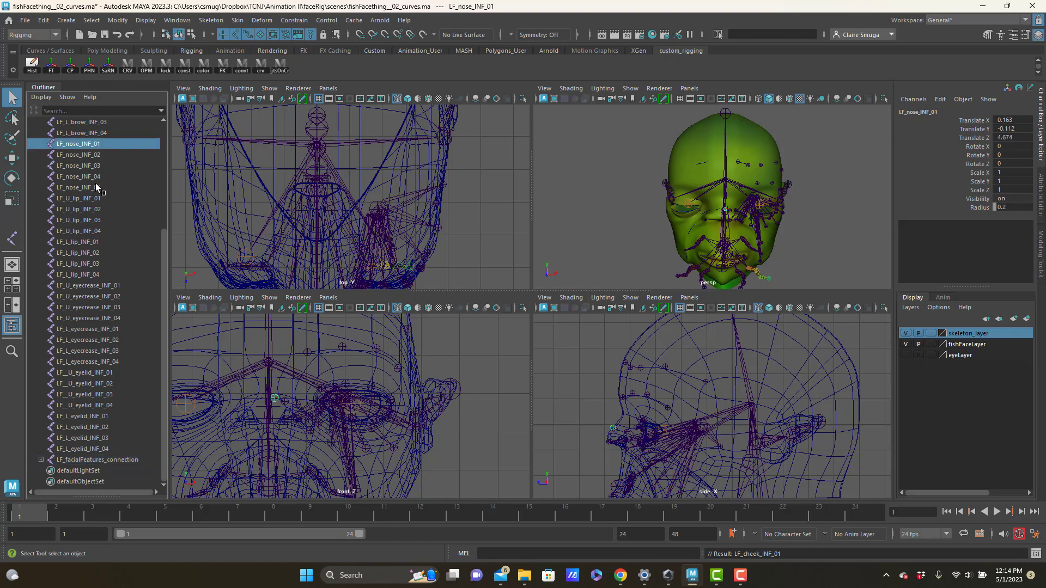
{"action": "left_click", "coordinate": [96, 186], "text": "shift"}
{"action": "middle_click_drag", "start_coordinate": [109, 170], "coordinate": [121, 462]}
Parent the brow joints and eight eyecrease joints under LF_facialFeatures_connection, then review its children
{"action": "left_click", "coordinate": [92, 185]}
{"action": "left_click", "coordinate": [90, 198], "text": "shift"}
{"action": "scroll", "coordinate": [116, 215], "scroll_direction": "down", "scroll_amount": 3}
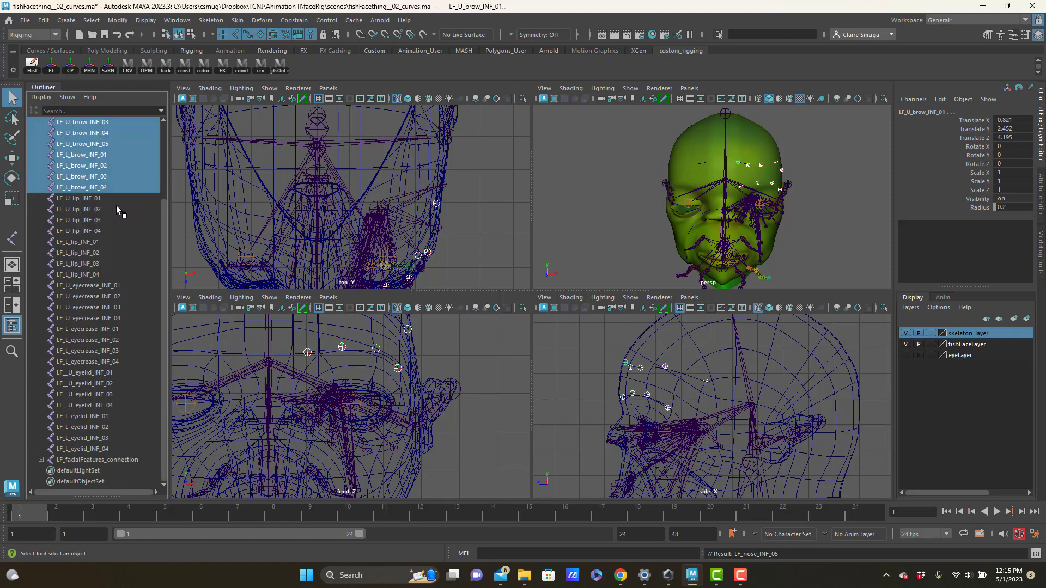
{"action": "middle_click_drag", "start_coordinate": [143, 339], "coordinate": [109, 460]}
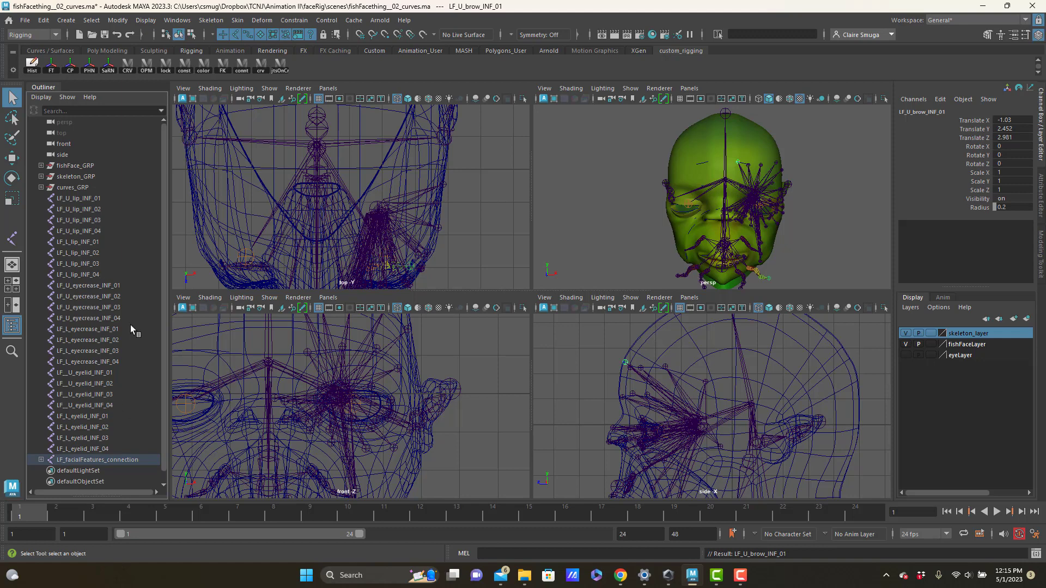
{"action": "left_click", "coordinate": [108, 288]}
{"action": "left_click", "coordinate": [113, 362], "text": "shift"}
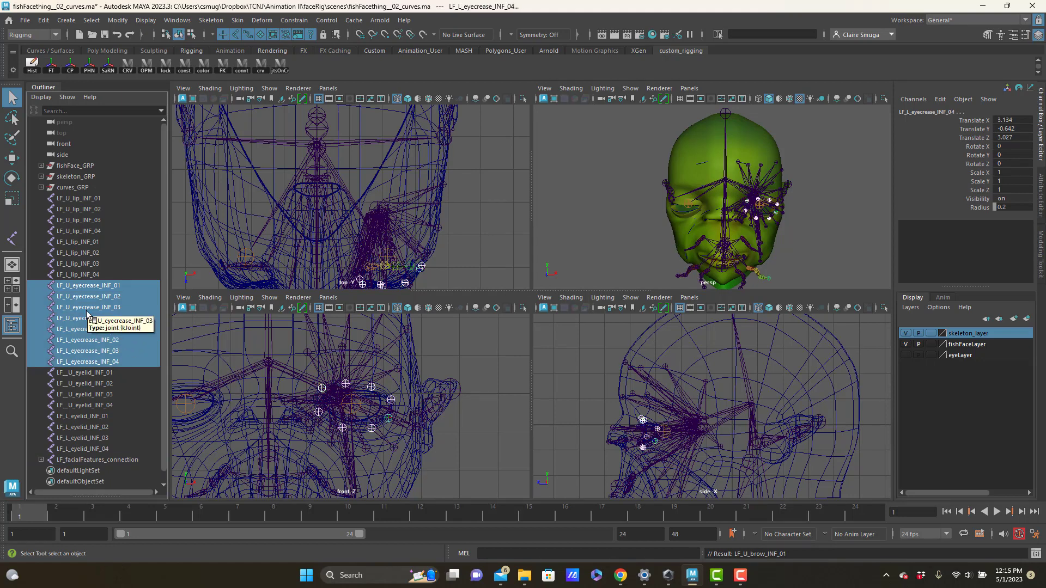
{"action": "middle_click_drag", "start_coordinate": [87, 311], "coordinate": [140, 458]}
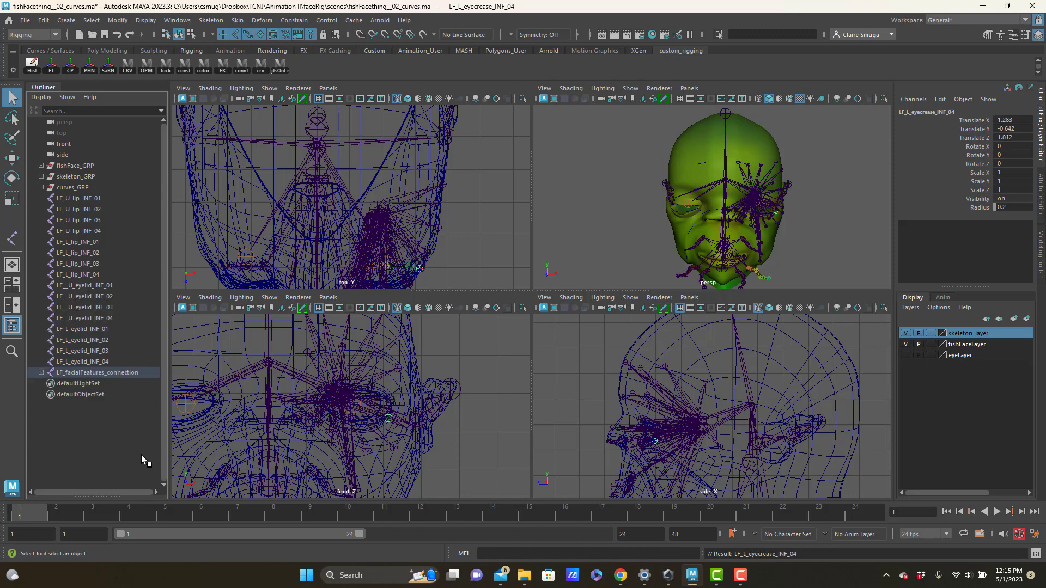
{"action": "left_click", "coordinate": [116, 372]}
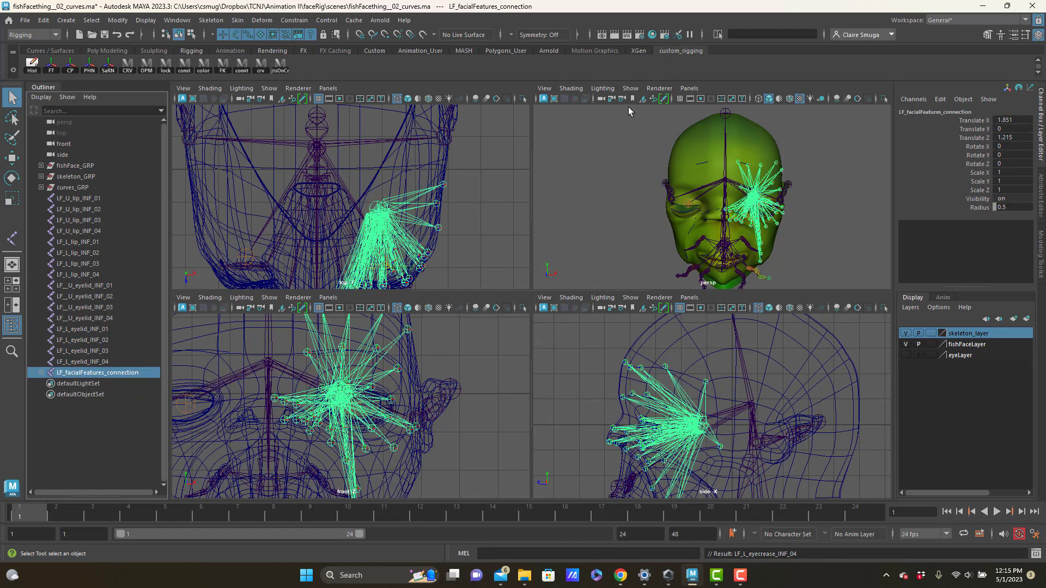
{"action": "left_click_drag", "start_coordinate": [799, 184], "coordinate": [872, 177], "text": "alt"}
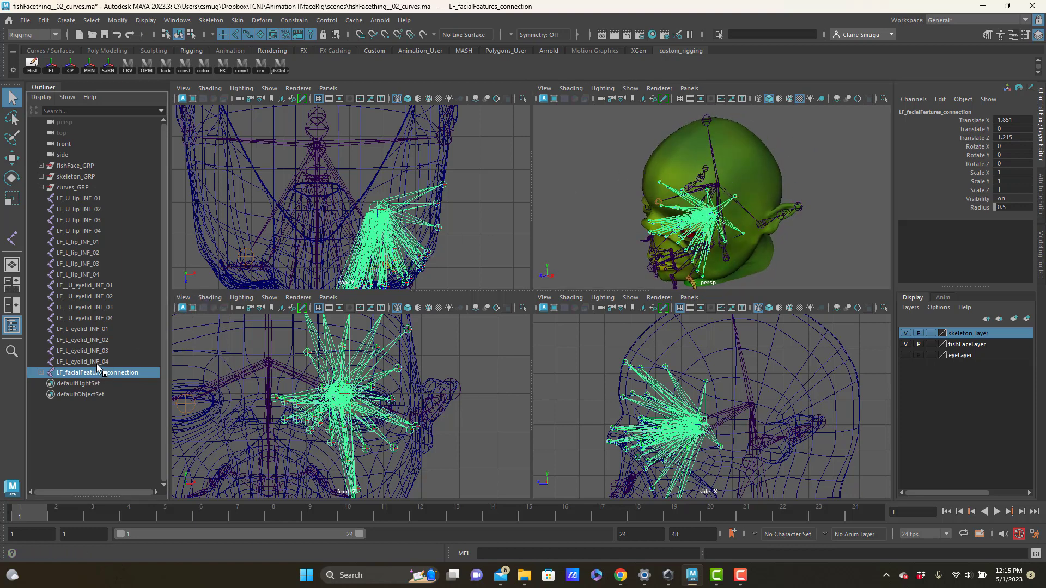
Parent LF_facialFeatures_connection under the connections joint and expand the hierarchy to confirm it
{"action": "left_click", "coordinate": [717, 186]}
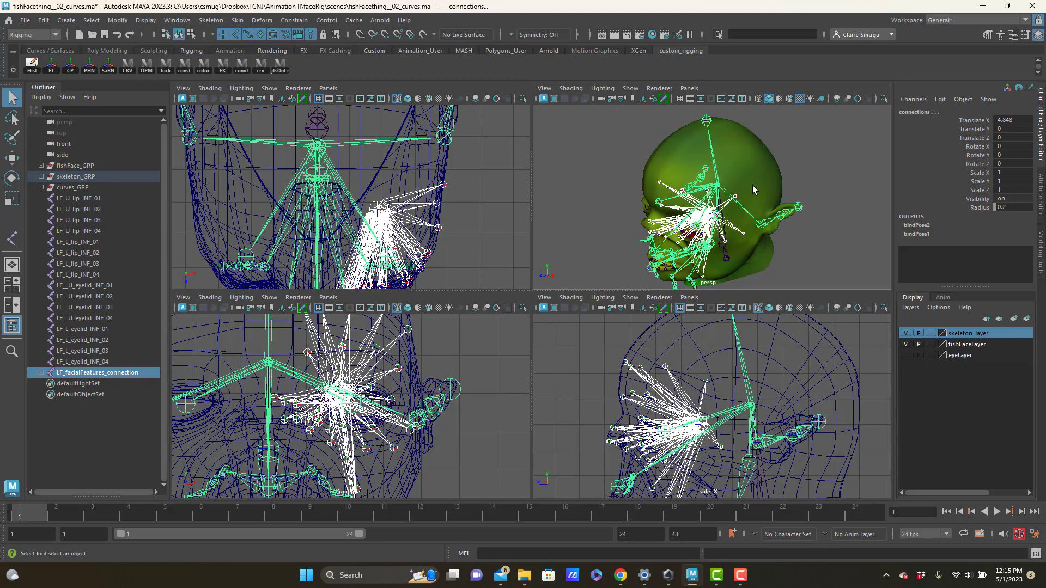
{"action": "key", "text": "p"}
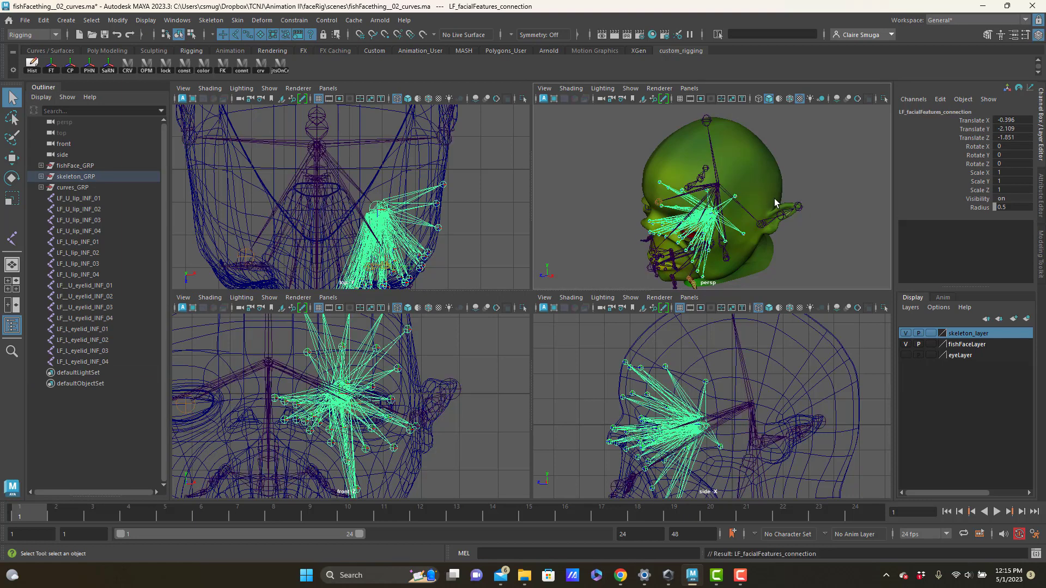
{"action": "left_click", "coordinate": [41, 176]}
{"action": "left_click", "coordinate": [47, 187]}
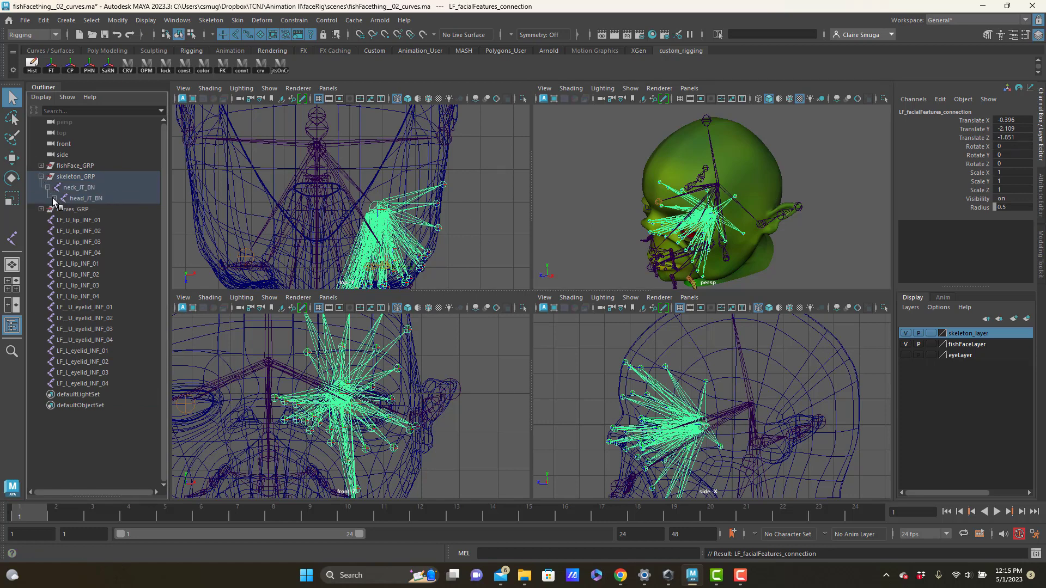
{"action": "left_click", "coordinate": [54, 198]}
{"action": "left_click", "coordinate": [61, 209]}
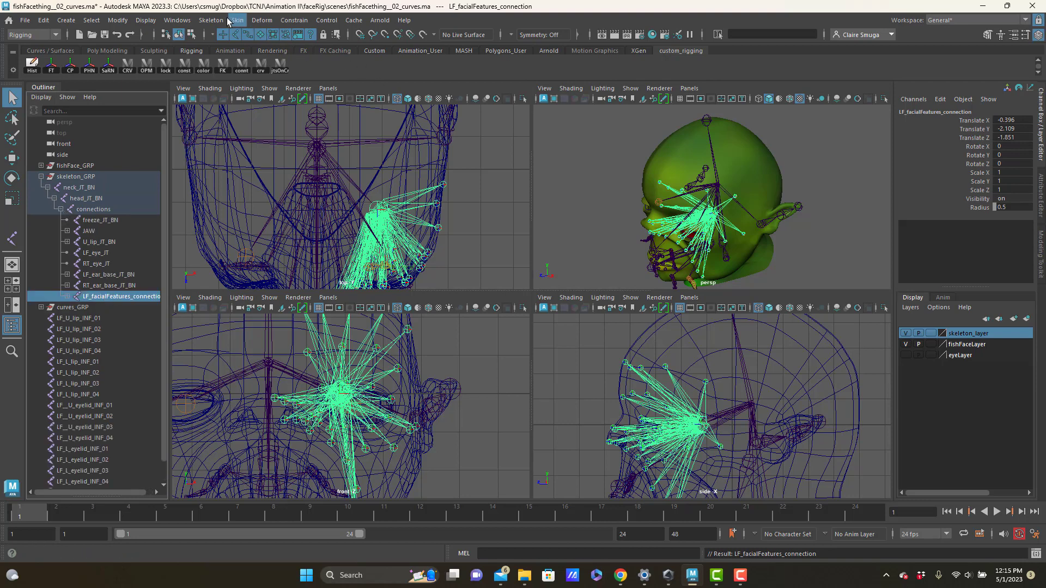
Mirror the connection joints across YZ with Behavior, replacing LF with RT
{"action": "left_click", "coordinate": [211, 20]}
{"action": "left_click", "coordinate": [320, 71]}
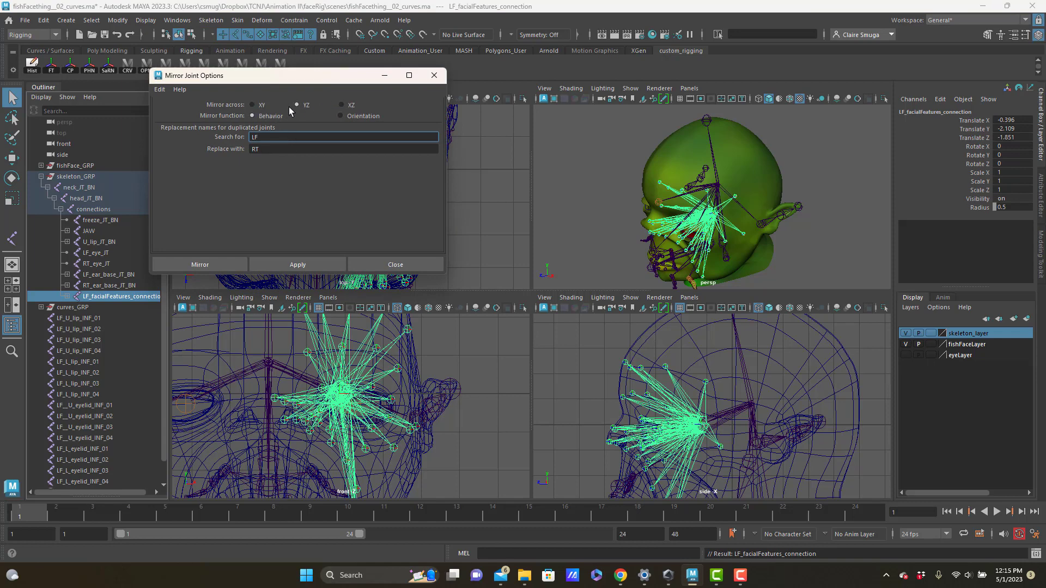
{"action": "left_click", "coordinate": [268, 153]}
{"action": "left_click", "coordinate": [297, 266]}
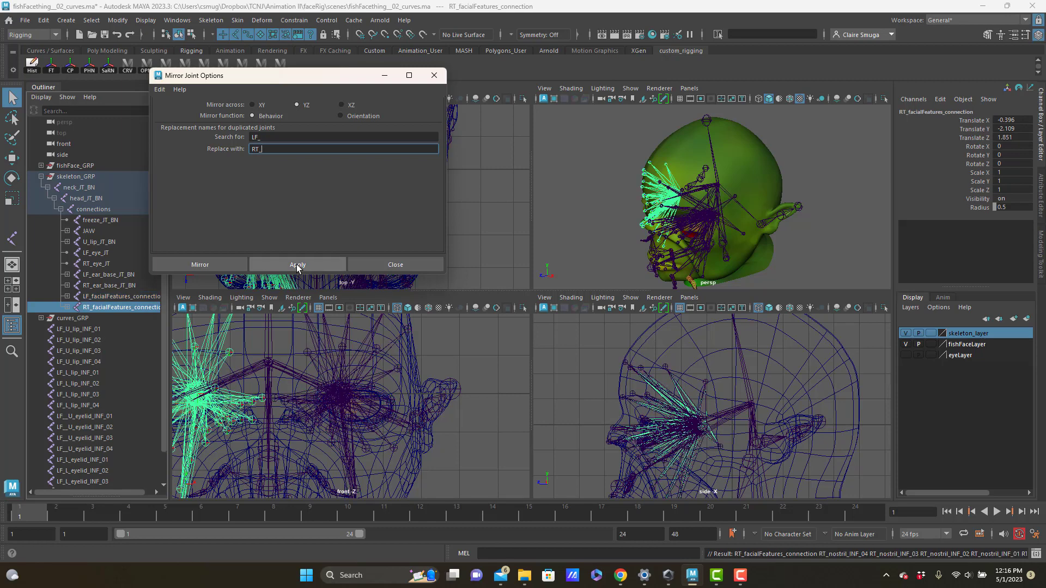
{"action": "left_click", "coordinate": [442, 79]}
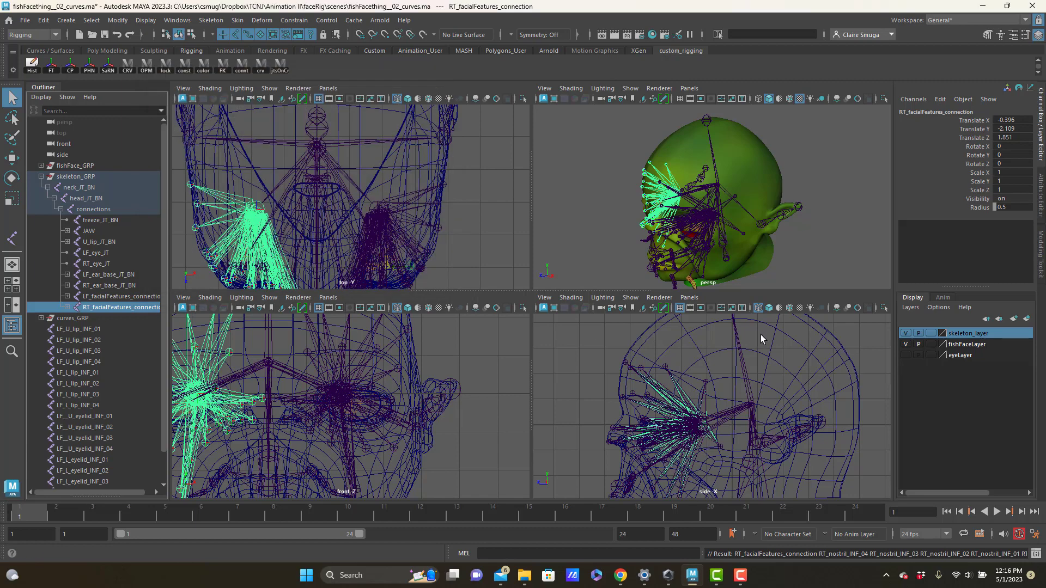
{"action": "left_click_drag", "start_coordinate": [769, 228], "coordinate": [800, 206], "text": "alt"}
Maximize the perspective view on the mouth and set the face layer to Reference display
{"action": "key", "text": "space"}
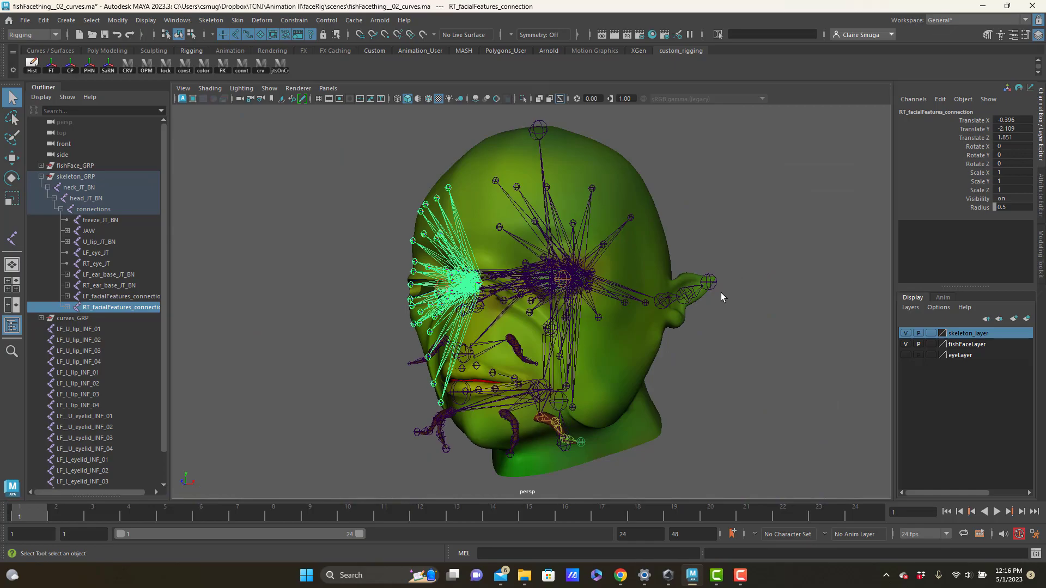
{"action": "right_click_drag", "start_coordinate": [629, 368], "coordinate": [831, 370], "text": "alt"}
{"action": "left_click_drag", "start_coordinate": [831, 371], "coordinate": [842, 289], "text": "alt"}
{"action": "left_click", "coordinate": [545, 327]}
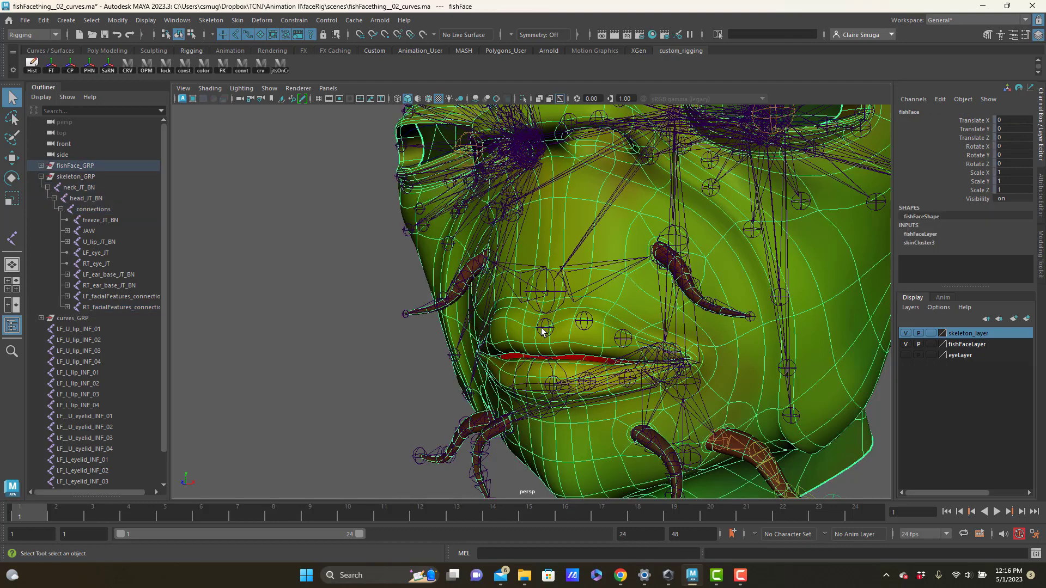
{"action": "left_click", "coordinate": [932, 344]}
{"action": "left_click", "coordinate": [932, 344]}
Parent LF_U_lip_INF_01 through 04 under U_lip_JT_BN
{"action": "left_click", "coordinate": [545, 330]}
{"action": "left_click", "coordinate": [583, 323], "text": "shift"}
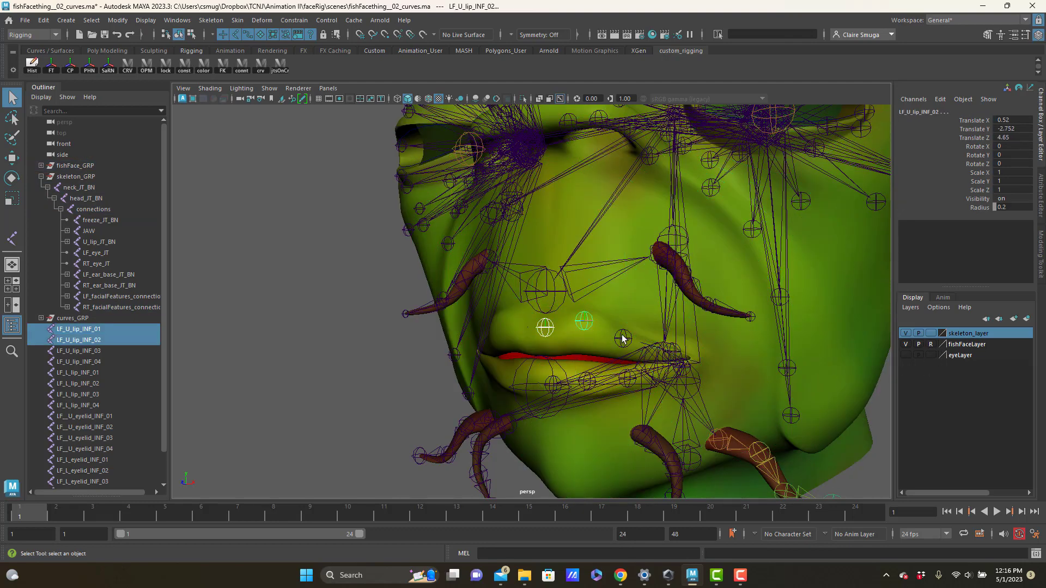
{"action": "left_click", "coordinate": [623, 339], "text": "shift"}
{"action": "left_click_drag", "start_coordinate": [654, 270], "coordinate": [626, 264], "text": "alt"}
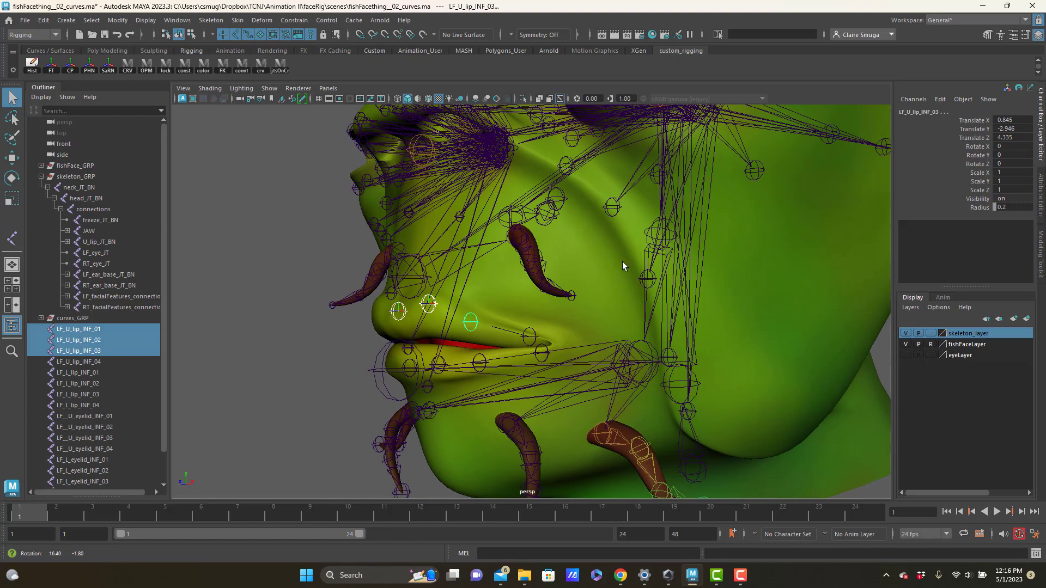
{"action": "left_click", "coordinate": [535, 335], "text": "shift"}
{"action": "left_click_drag", "start_coordinate": [524, 296], "coordinate": [545, 290], "text": "alt"}
{"action": "left_click", "coordinate": [567, 253], "text": "shift"}
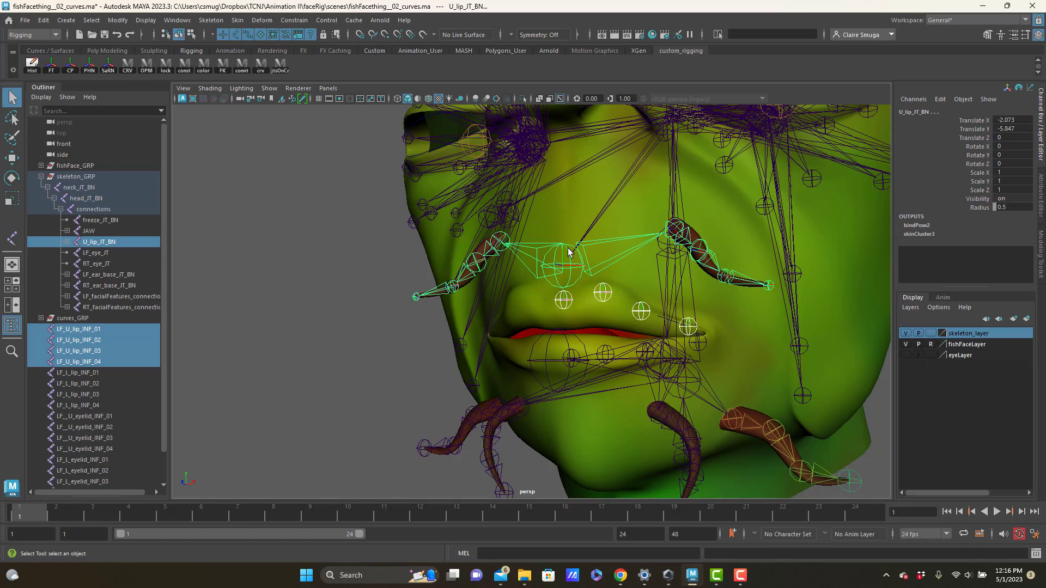
{"action": "key", "text": "p"}
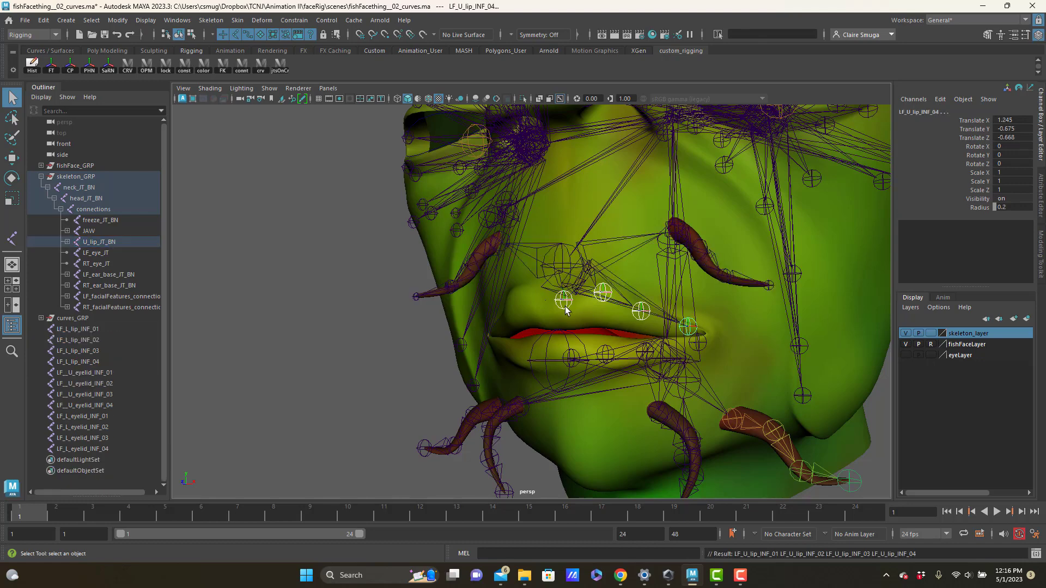
{"action": "left_click", "coordinate": [564, 266]}
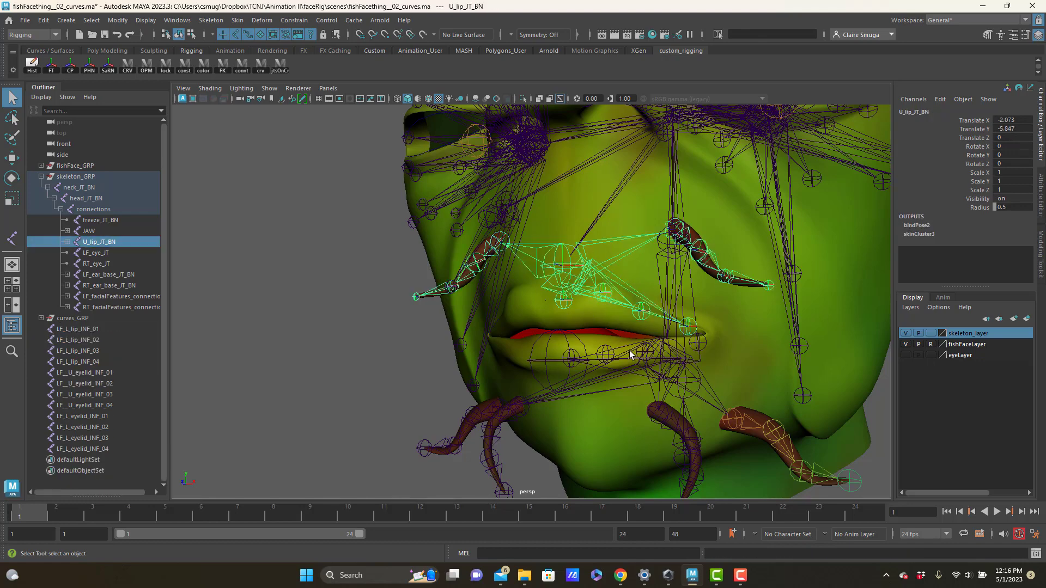
Mirror each left upper-lip joint to create RT_U_lip_INF_01 through 04
{"action": "left_click", "coordinate": [567, 302]}
{"action": "left_click_drag", "start_coordinate": [691, 339], "coordinate": [589, 342], "text": "alt"}
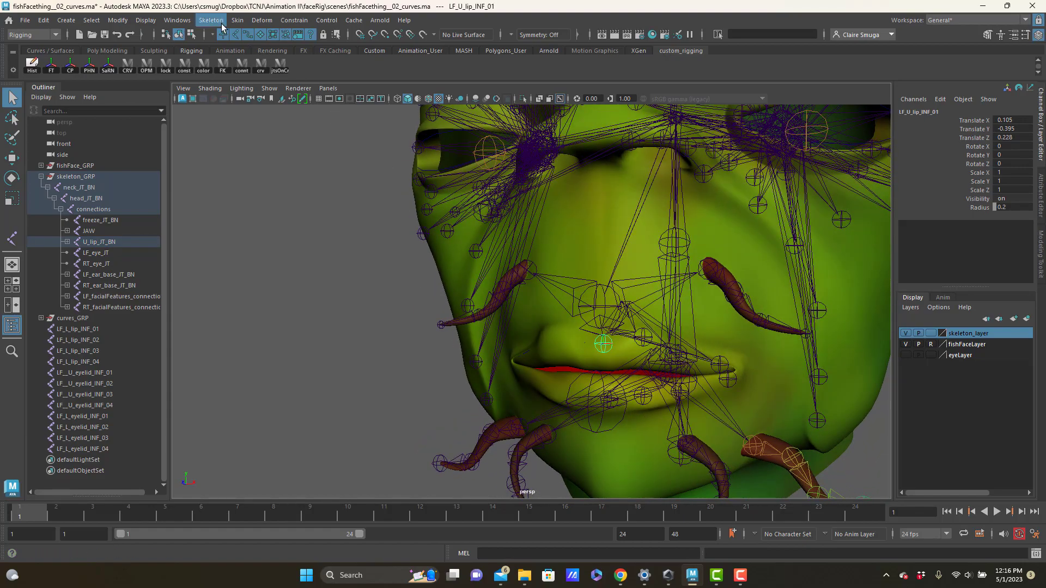
{"action": "left_click", "coordinate": [222, 27]}
{"action": "left_click", "coordinate": [244, 78]}
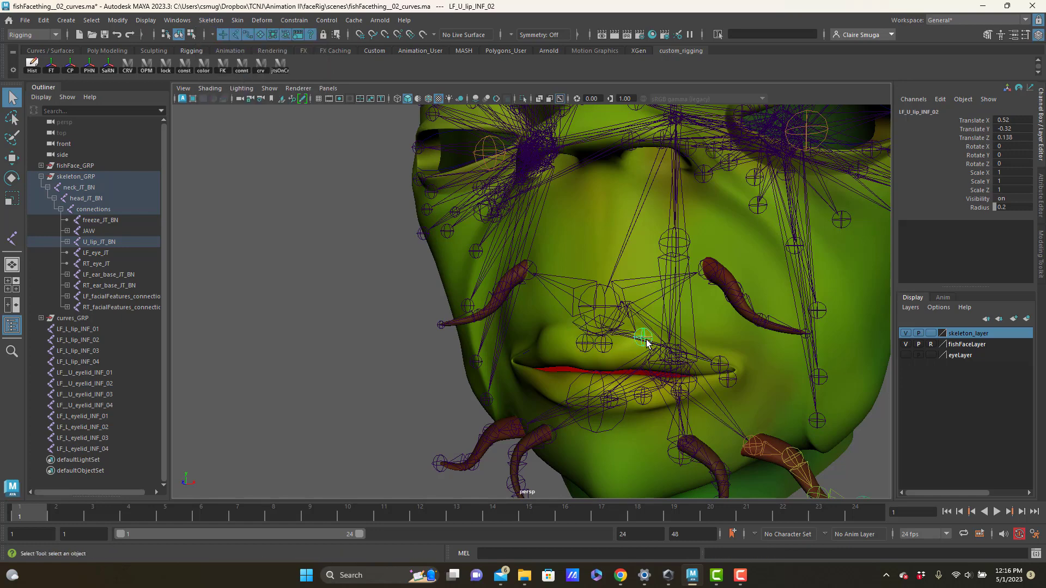
{"action": "key", "text": "Right"}
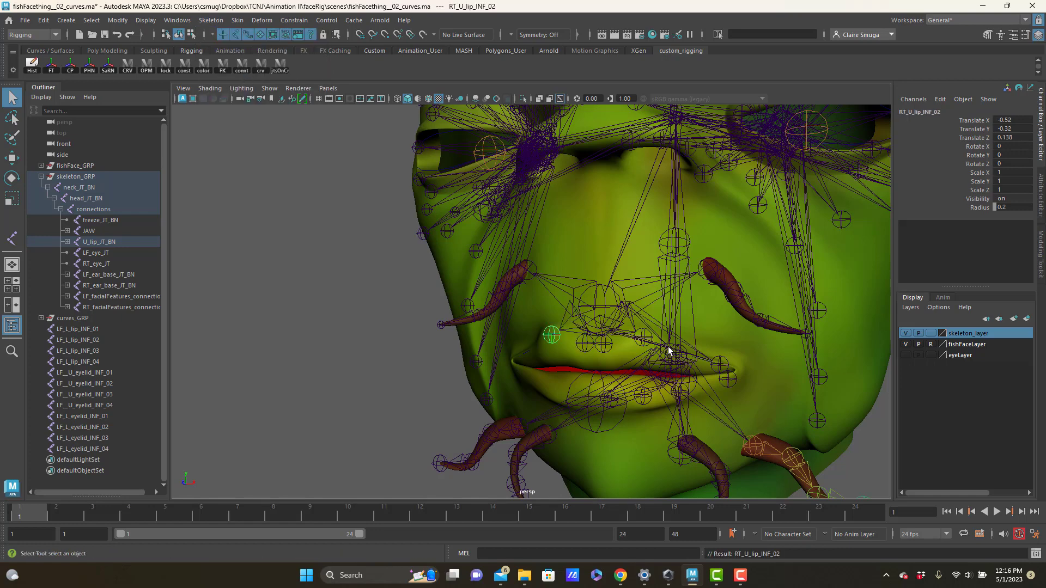
{"action": "left_click_drag", "start_coordinate": [666, 351], "coordinate": [505, 320], "text": "alt"}
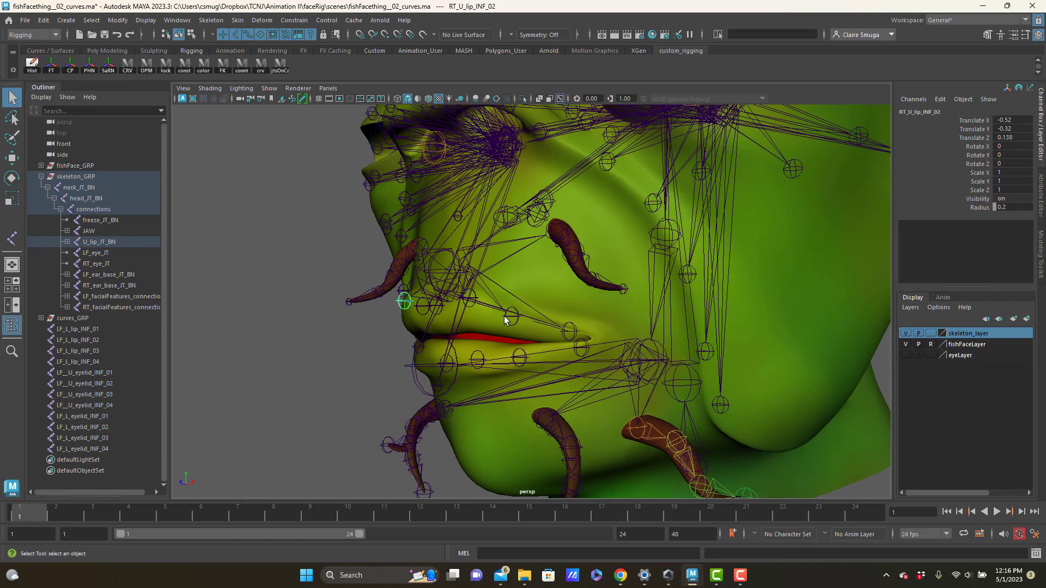
{"action": "left_click", "coordinate": [569, 331]}
{"action": "key", "text": "Right"}
{"action": "left_click_drag", "start_coordinate": [553, 332], "coordinate": [535, 316], "text": "alt"}
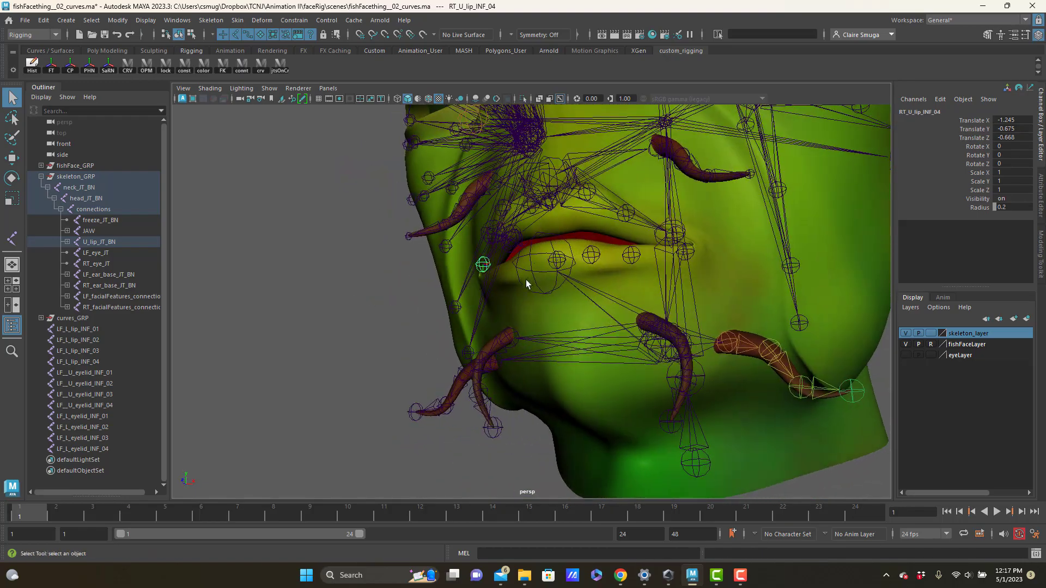
Parent LF_L_lip_INF_01 through 04 under L_lip_JT_BN
{"action": "left_click", "coordinate": [561, 261]}
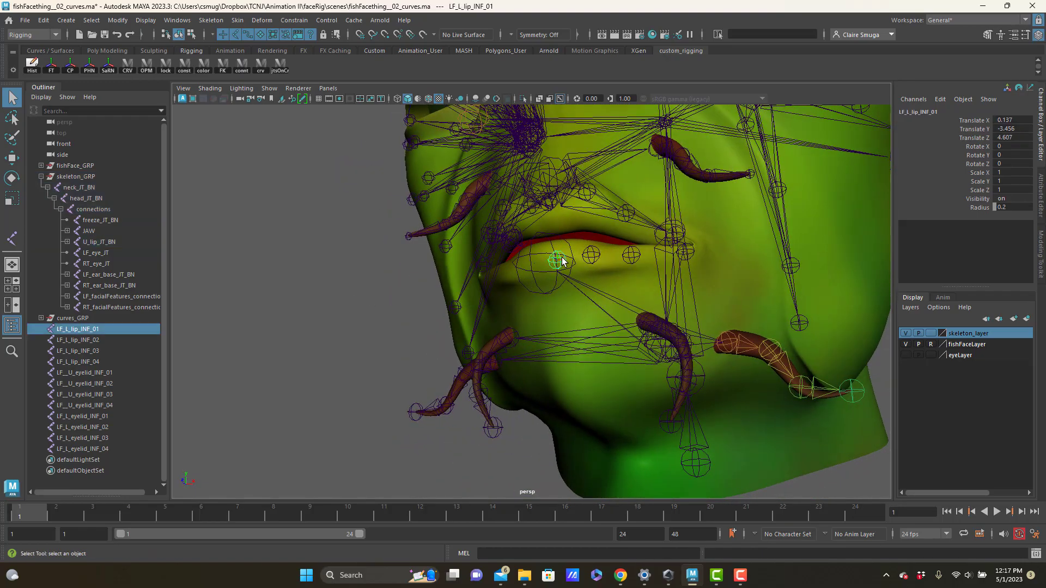
{"action": "left_click", "coordinate": [590, 255], "text": "shift"}
{"action": "left_click", "coordinate": [631, 255], "text": "shift"}
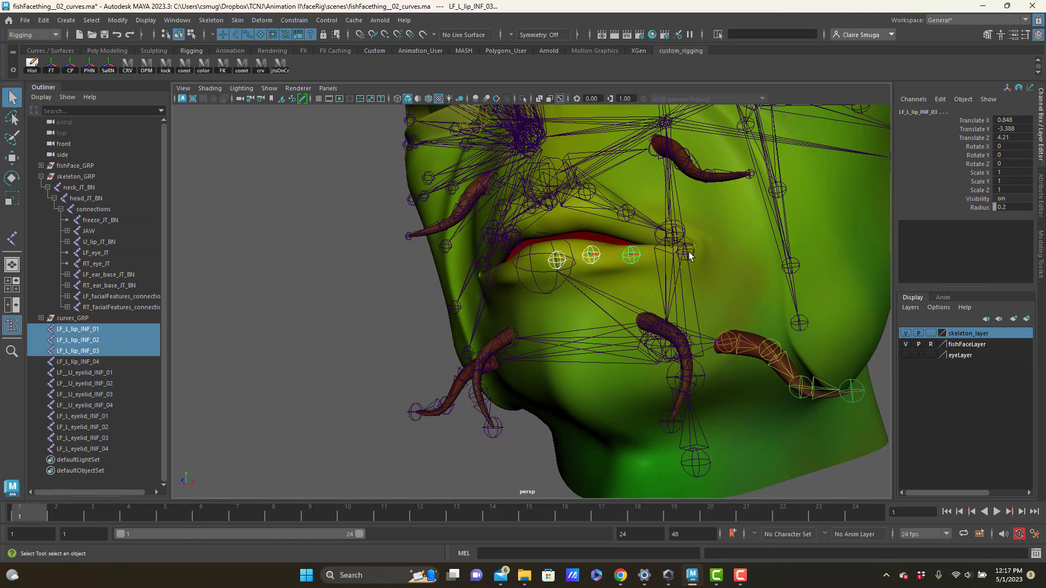
{"action": "left_click", "coordinate": [687, 252], "text": "shift"}
{"action": "left_click", "coordinate": [540, 270], "text": "shift"}
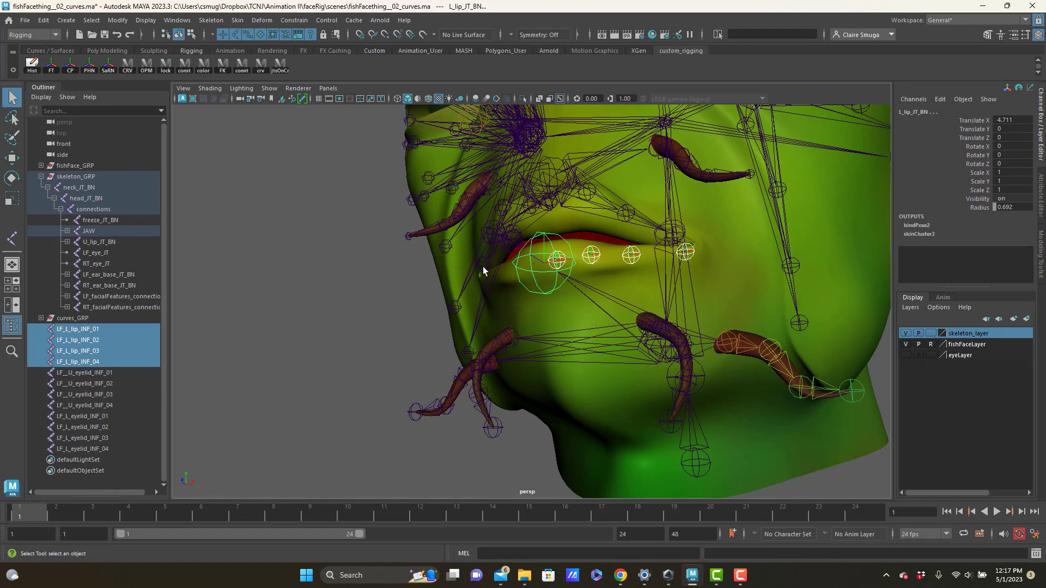
{"action": "key", "text": "p"}
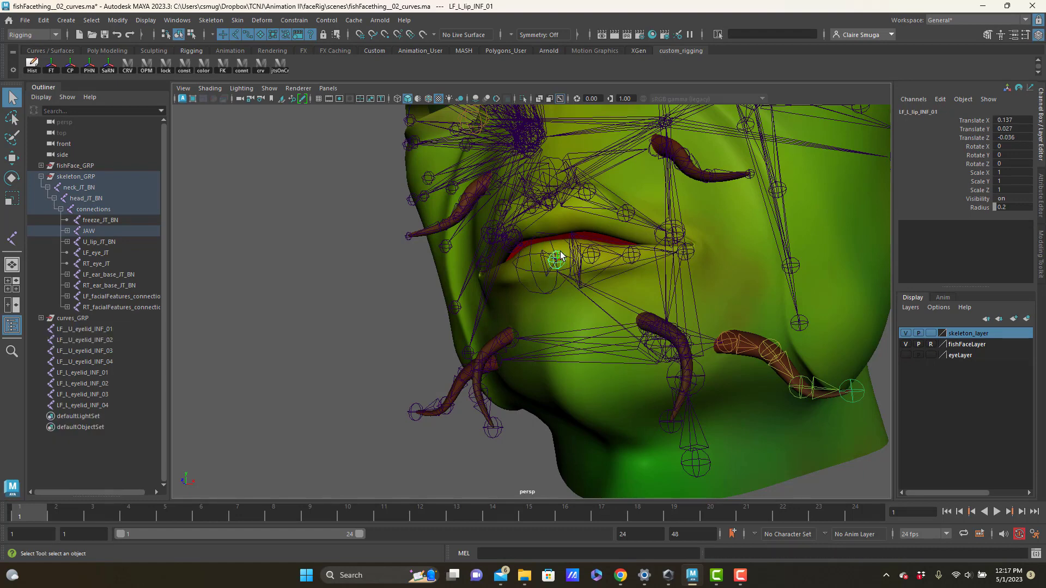
Mirror each left lower-lip joint to the right side, repeating Mirror Joints with G
{"action": "left_click", "coordinate": [211, 19]}
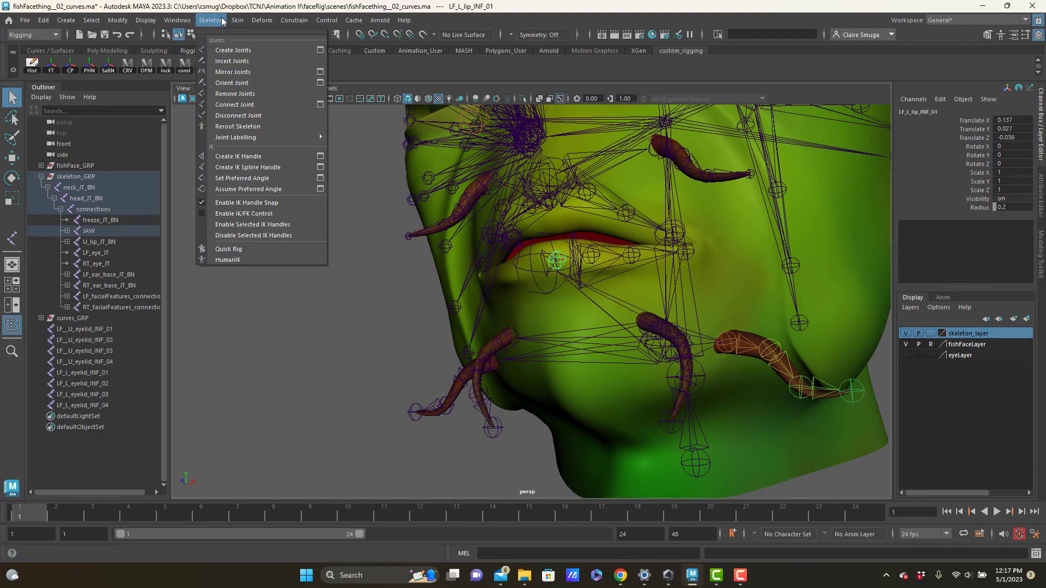
{"action": "left_click", "coordinate": [233, 72]}
{"action": "left_click", "coordinate": [592, 256]}
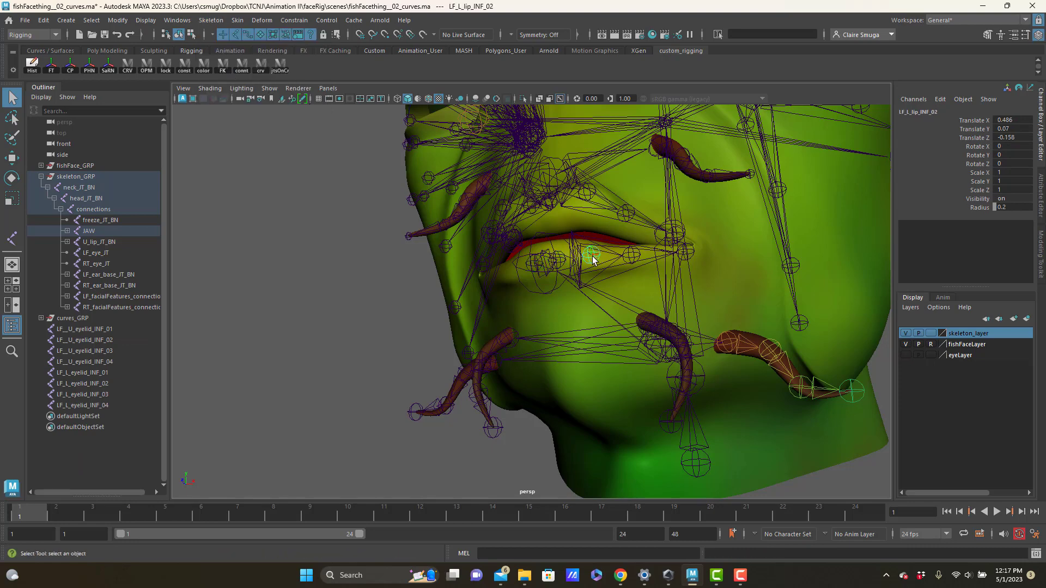
{"action": "key", "text": "g"}
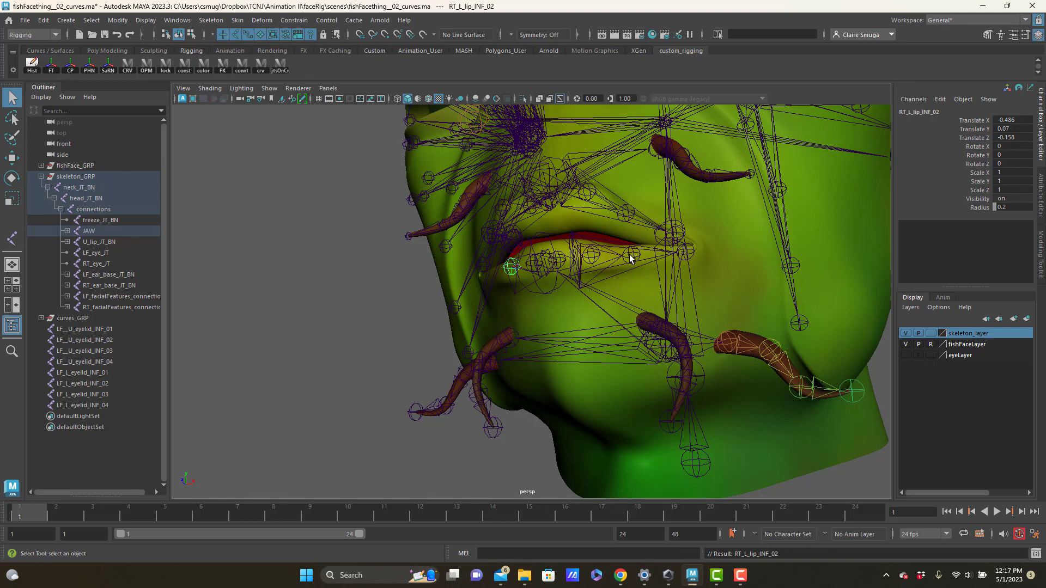
{"action": "left_click", "coordinate": [631, 256]}
{"action": "left_click", "coordinate": [690, 252]}
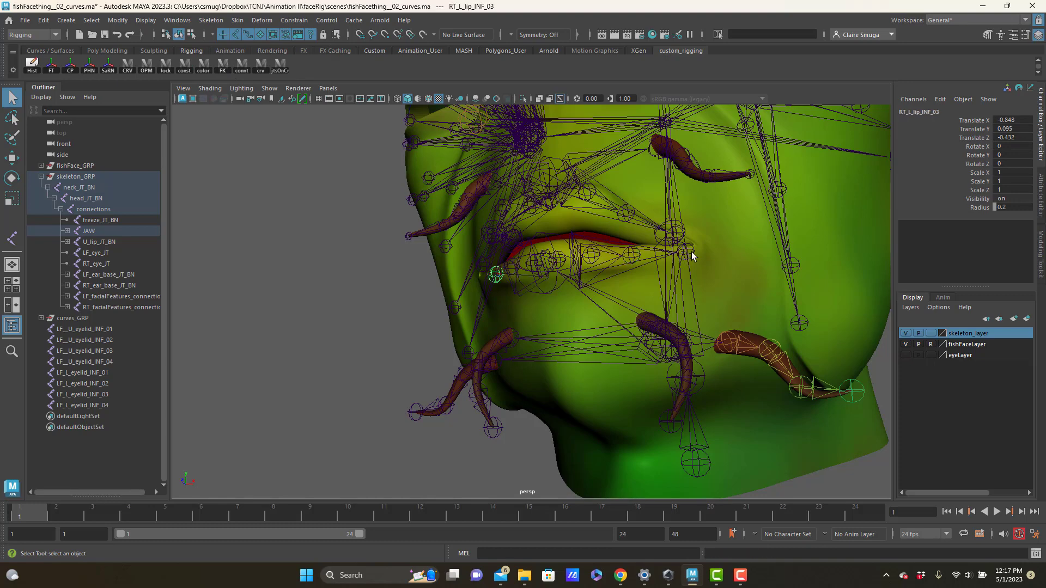
{"action": "key", "text": "g"}
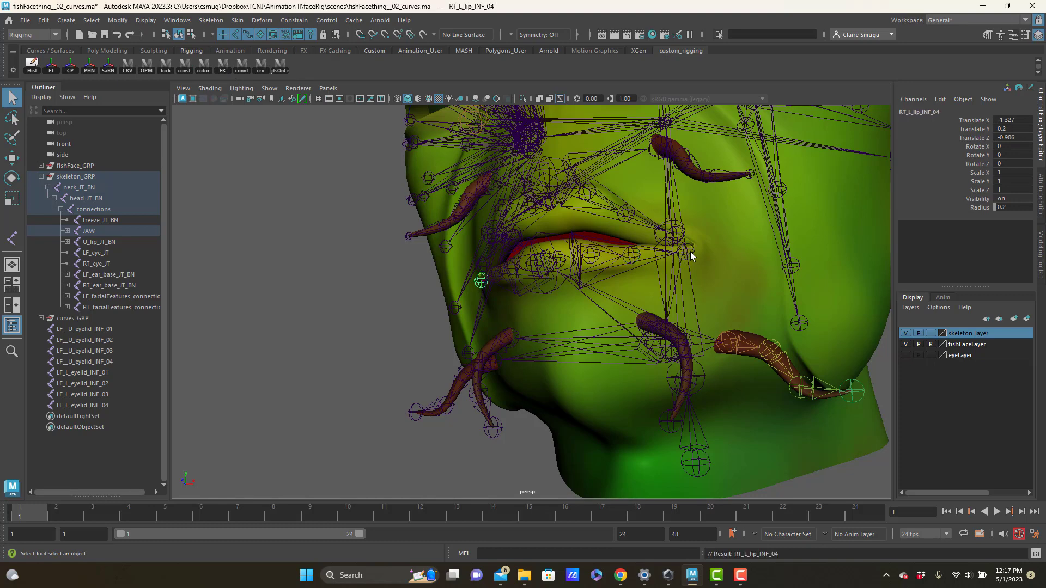
{"action": "left_click_drag", "start_coordinate": [680, 261], "coordinate": [637, 254], "text": "alt"}
{"action": "left_click", "coordinate": [627, 240]}
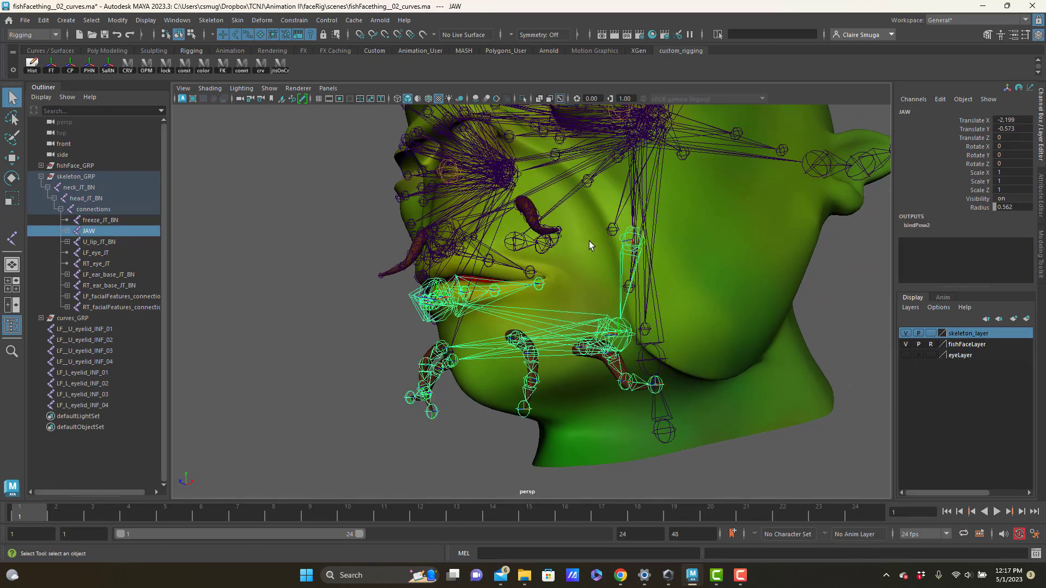
{"action": "key", "text": "e"}
{"action": "left_click_drag", "start_coordinate": [587, 233], "coordinate": [608, 236]}
{"action": "key", "text": "ctrl+z"}
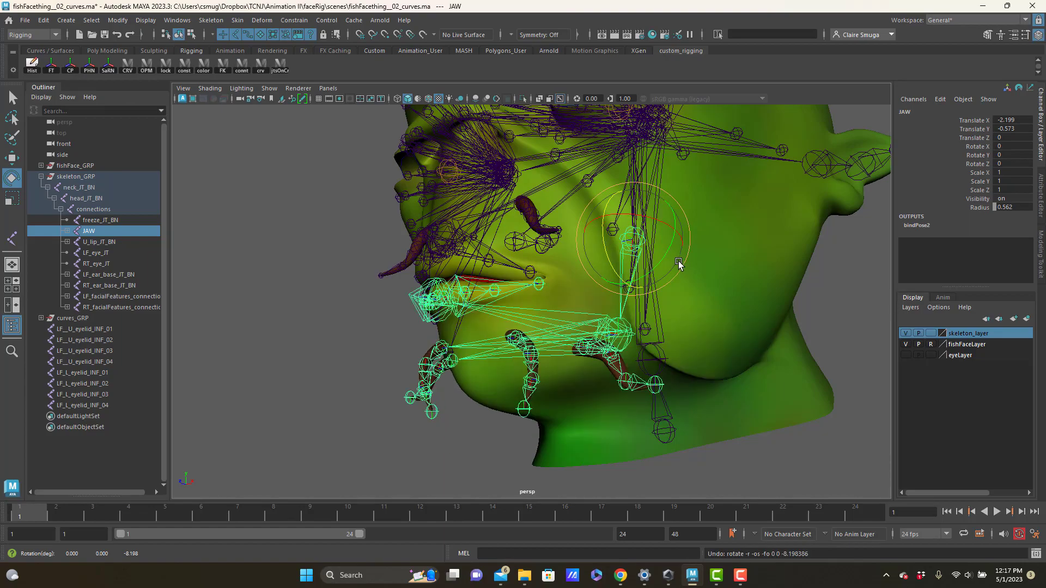
{"action": "left_click_drag", "start_coordinate": [678, 265], "coordinate": [534, 299], "text": "alt"}
{"action": "left_click", "coordinate": [534, 300]}
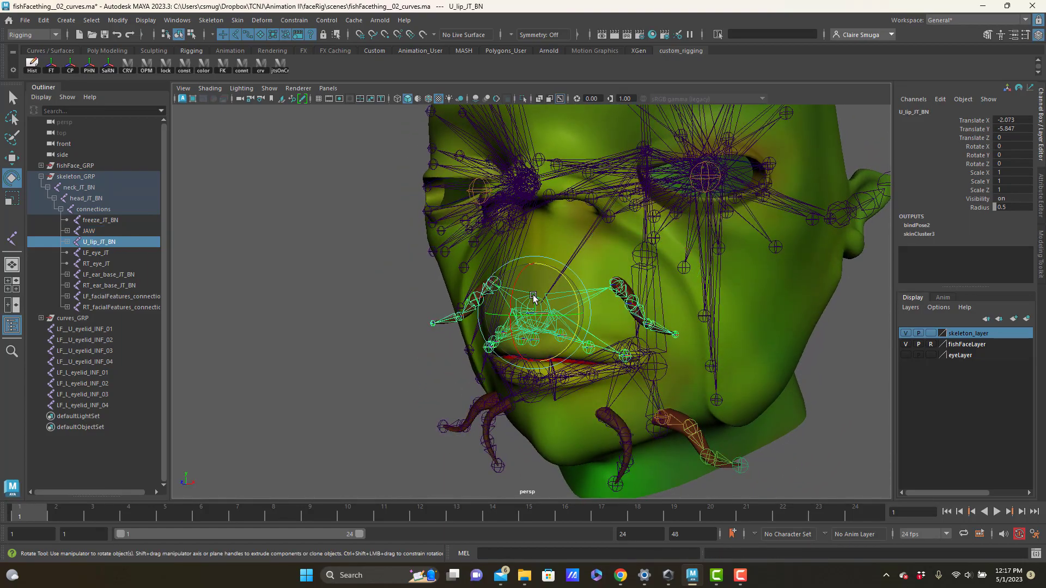
{"action": "key", "text": "w"}
{"action": "left_click_drag", "start_coordinate": [538, 264], "coordinate": [541, 243]}
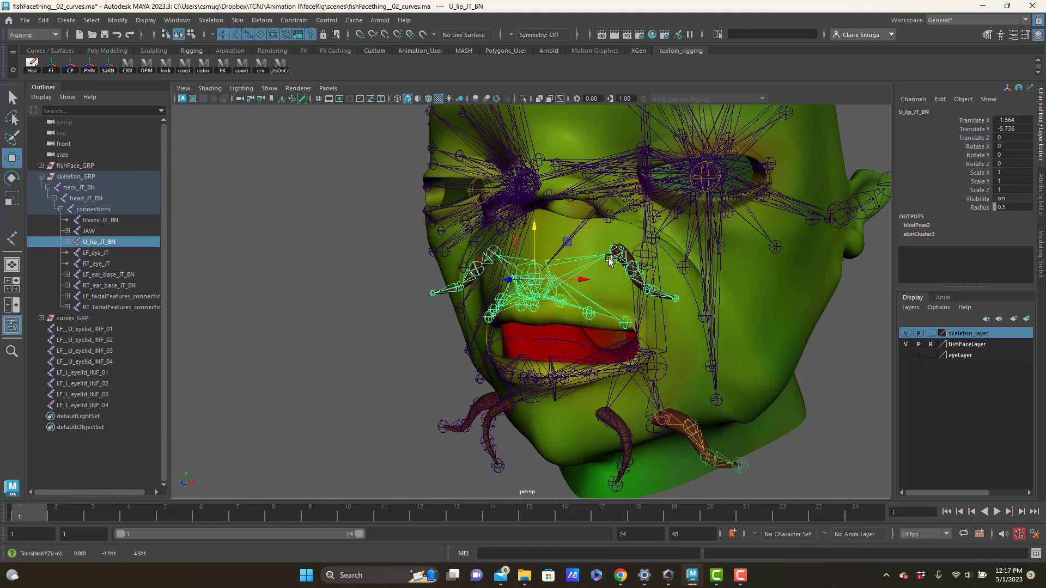
{"action": "key", "text": "ctrl+z"}
{"action": "scroll", "coordinate": [606, 248], "scroll_direction": "down", "scroll_amount": 5}
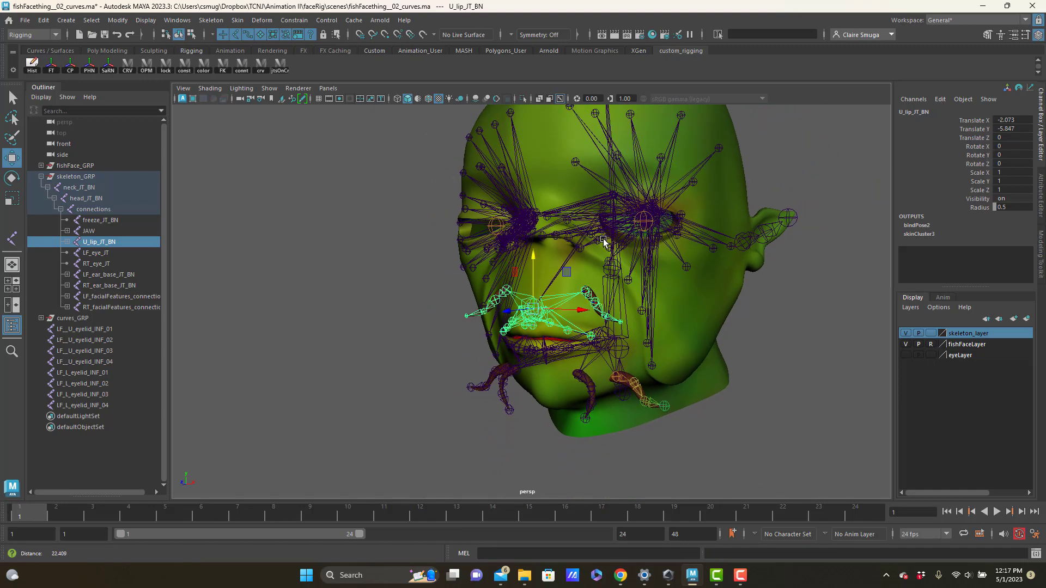
{"action": "left_click", "coordinate": [113, 329]}
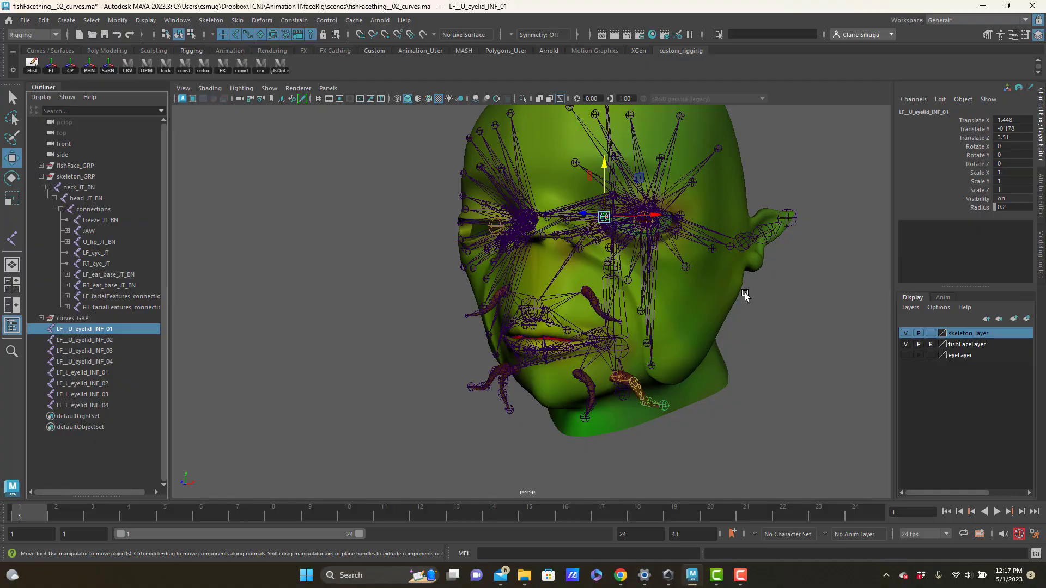
{"action": "left_click_drag", "start_coordinate": [744, 293], "coordinate": [424, 236], "text": "alt"}
{"action": "scroll", "coordinate": [634, 285], "scroll_direction": "up", "scroll_amount": 3}
{"action": "scroll", "coordinate": [633, 285], "scroll_direction": "up", "scroll_amount": 3}
{"action": "scroll", "coordinate": [570, 280], "scroll_direction": "up", "scroll_amount": 5}
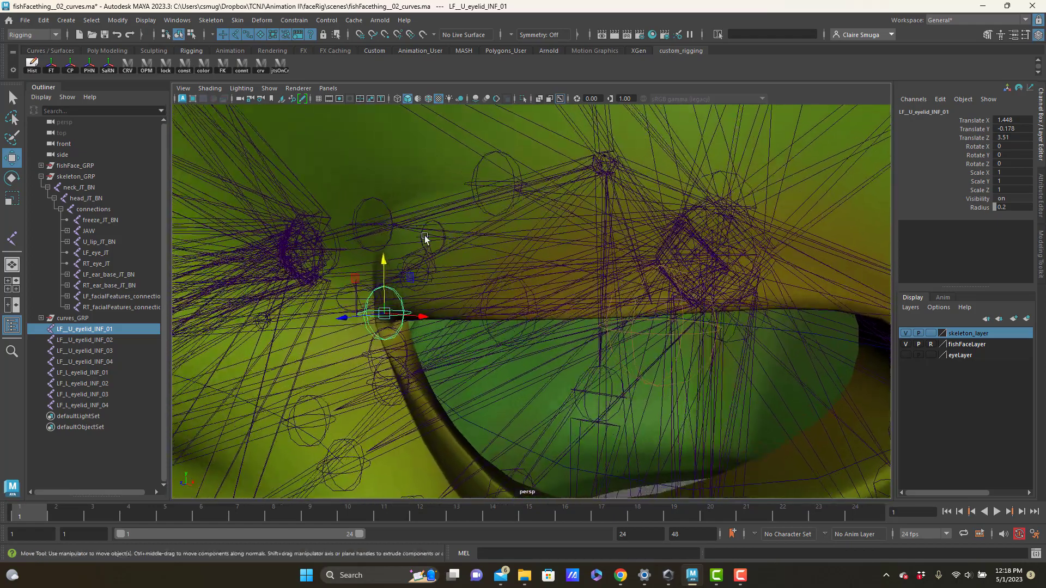
{"action": "left_click", "coordinate": [381, 225]}
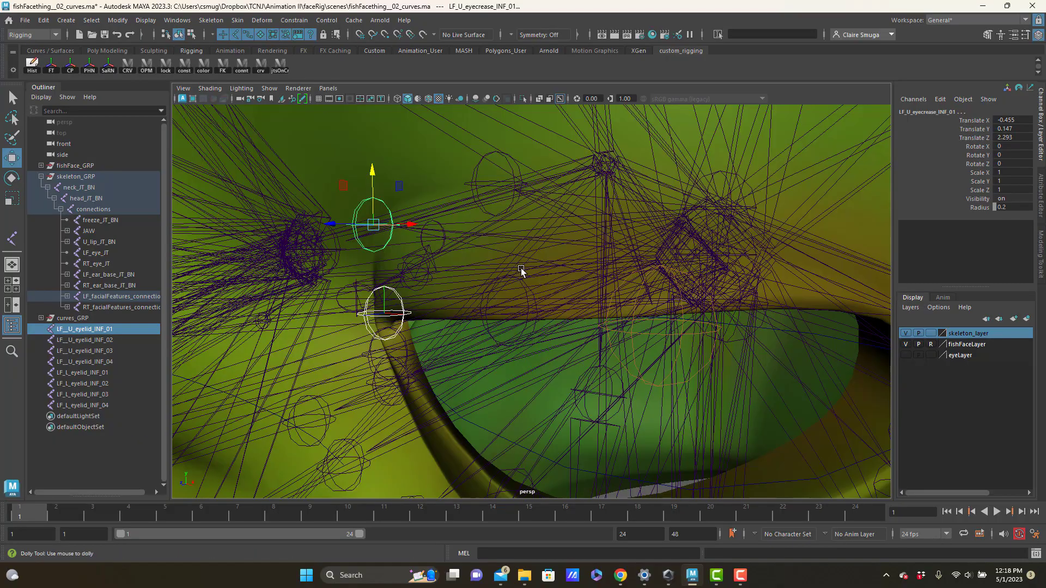
{"action": "scroll", "coordinate": [519, 267], "scroll_direction": "down", "scroll_amount": 5}
{"action": "left_click_drag", "start_coordinate": [518, 267], "coordinate": [477, 274], "text": "alt"}
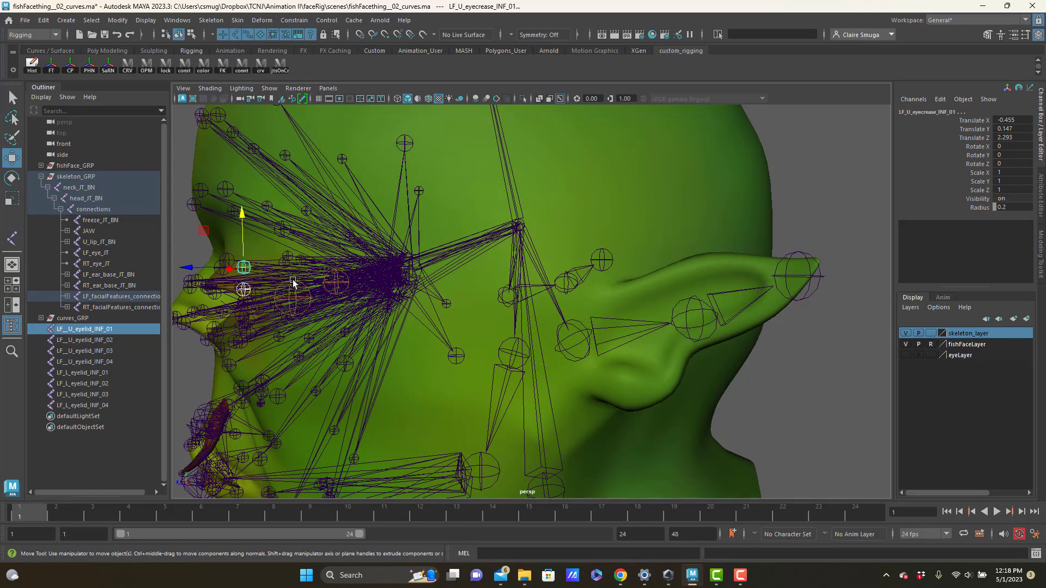
{"action": "left_click_drag", "start_coordinate": [318, 285], "coordinate": [384, 266], "text": "alt"}
{"action": "mouse_move", "coordinate": [507, 279]}
{"action": "left_mouse_down", "text": "alt"}
{"action": "mouse_move", "coordinate": [480, 285]}
{"action": "mouse_move", "coordinate": [609, 282]}
{"action": "mouse_move", "coordinate": [517, 281]}
{"action": "left_mouse_up", "text": "alt"}
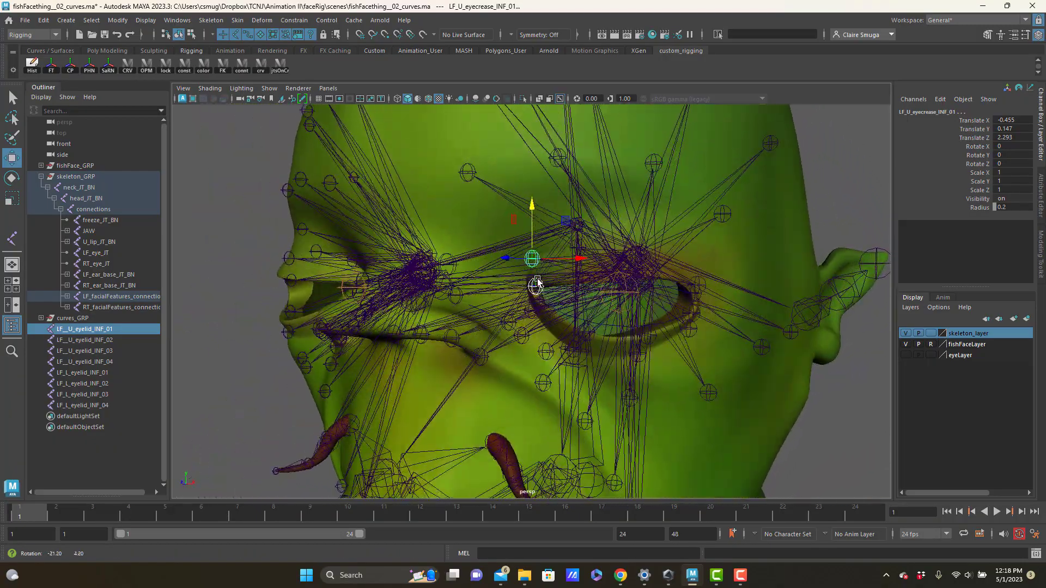
Delete the RT_facialFeatures_connection hierarchy
{"action": "left_click", "coordinate": [105, 307]}
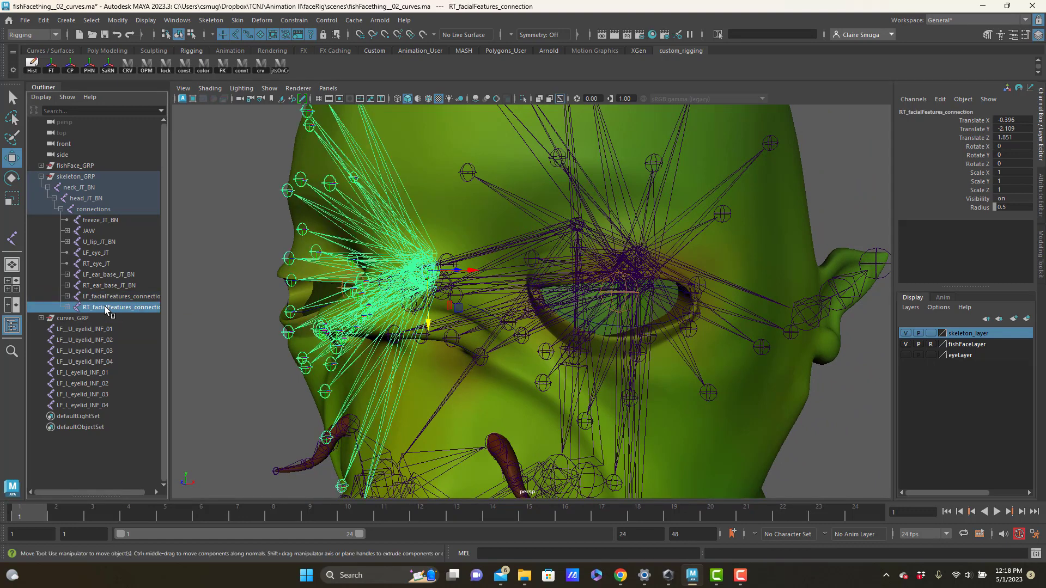
{"action": "key", "text": "Delete"}
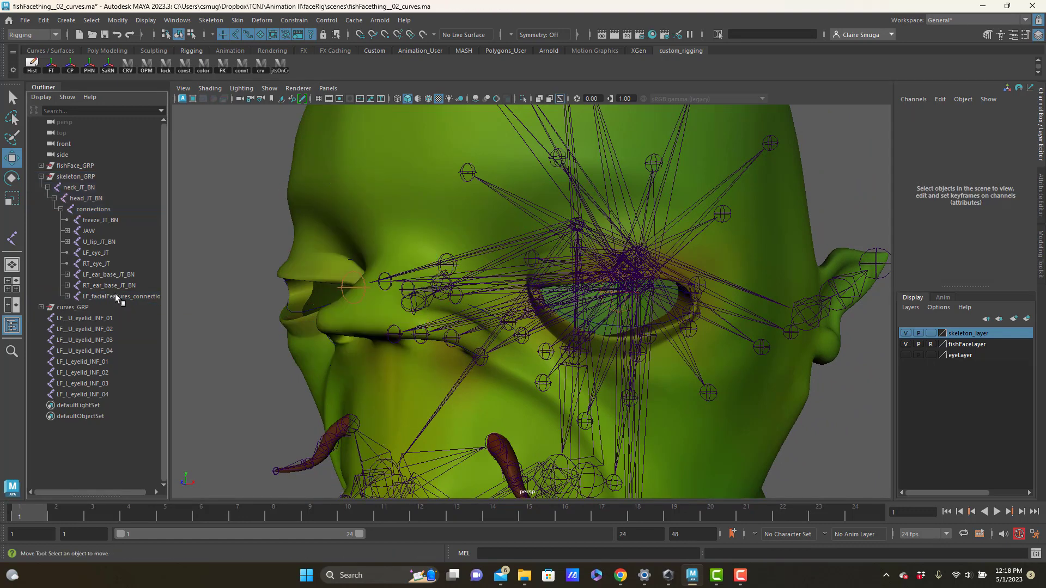
{"action": "scroll", "coordinate": [567, 294], "scroll_direction": "up", "scroll_amount": 10}
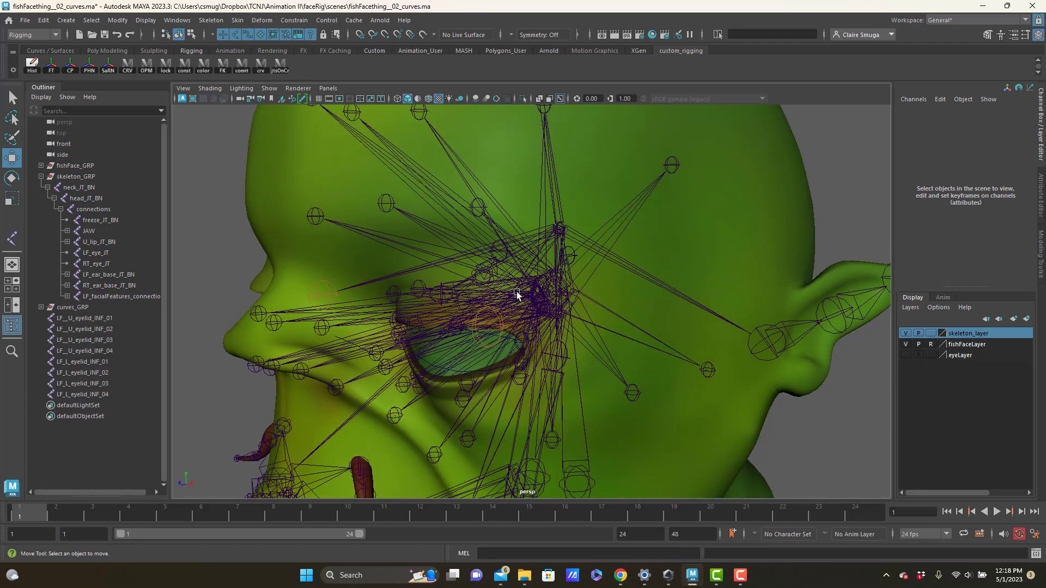
{"action": "left_click_drag", "start_coordinate": [580, 301], "coordinate": [451, 283], "text": "alt"}
Parent LF_U_eyelid_INF_01 and 02 under their matching upper eyecrease joints
{"action": "left_click", "coordinate": [483, 299]}
{"action": "left_click", "coordinate": [416, 275]}
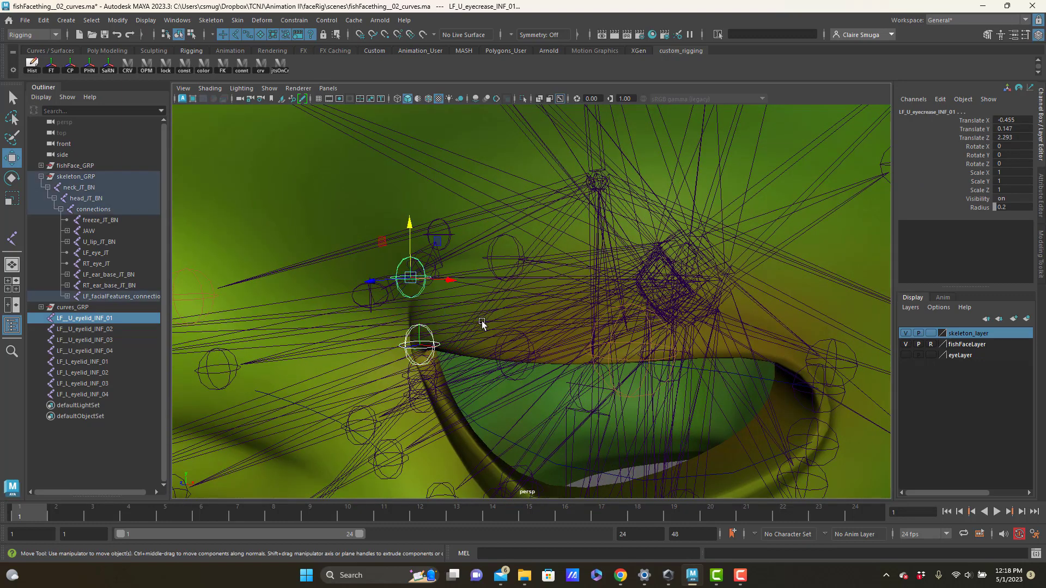
{"action": "key", "text": "p"}
{"action": "left_click", "coordinate": [531, 351]}
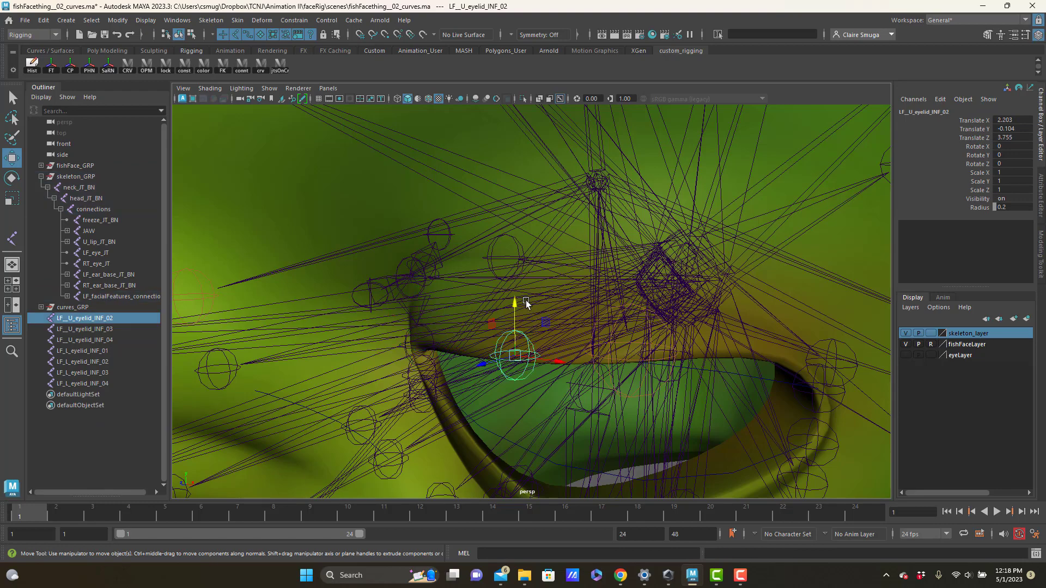
{"action": "left_click", "coordinate": [505, 257], "text": "shift"}
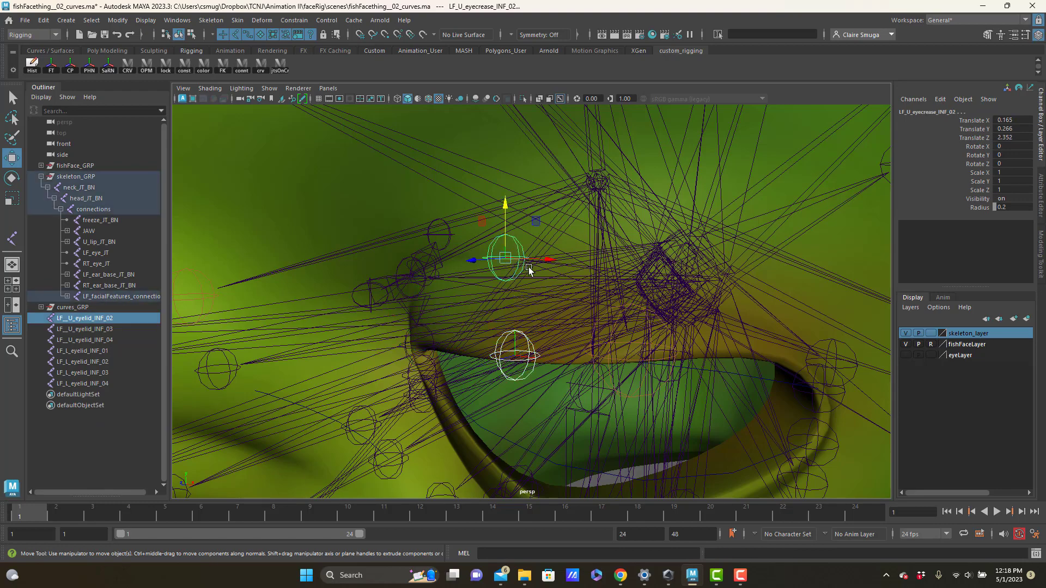
{"action": "mouse_move", "coordinate": [528, 267]}
{"action": "left_mouse_down", "text": "alt"}
{"action": "mouse_move", "coordinate": [537, 270]}
{"action": "mouse_move", "coordinate": [527, 273]}
{"action": "left_mouse_up", "text": "alt"}
{"action": "key", "text": "p"}
Parent LF_U_eyelid_INF_03 and 04 under their matching upper eyecrease joints
{"action": "left_click", "coordinate": [401, 343]}
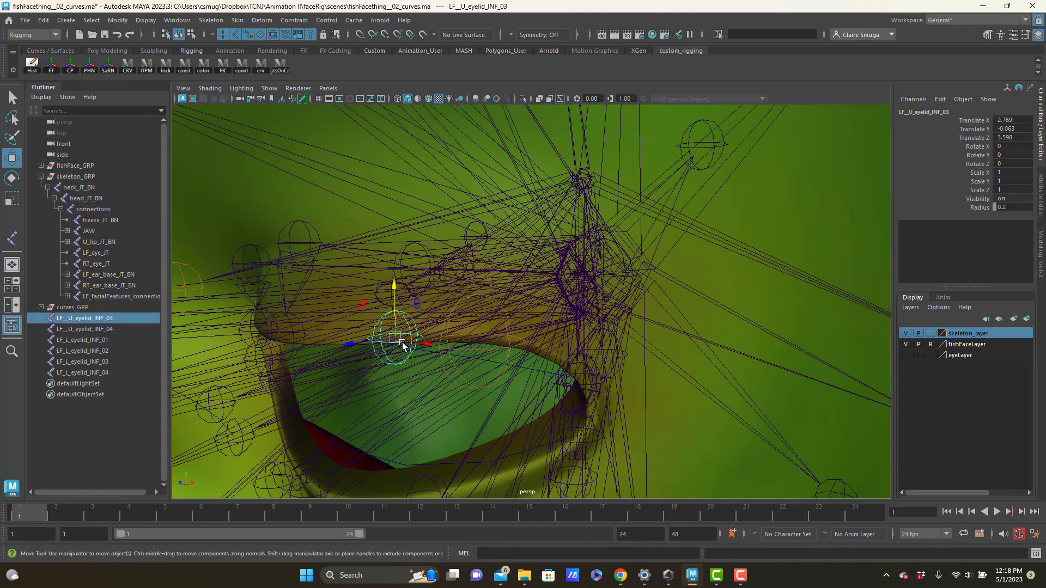
{"action": "left_click", "coordinate": [400, 259], "text": "shift"}
{"action": "left_click_drag", "start_coordinate": [496, 268], "coordinate": [489, 268], "text": "alt"}
{"action": "key", "text": "p"}
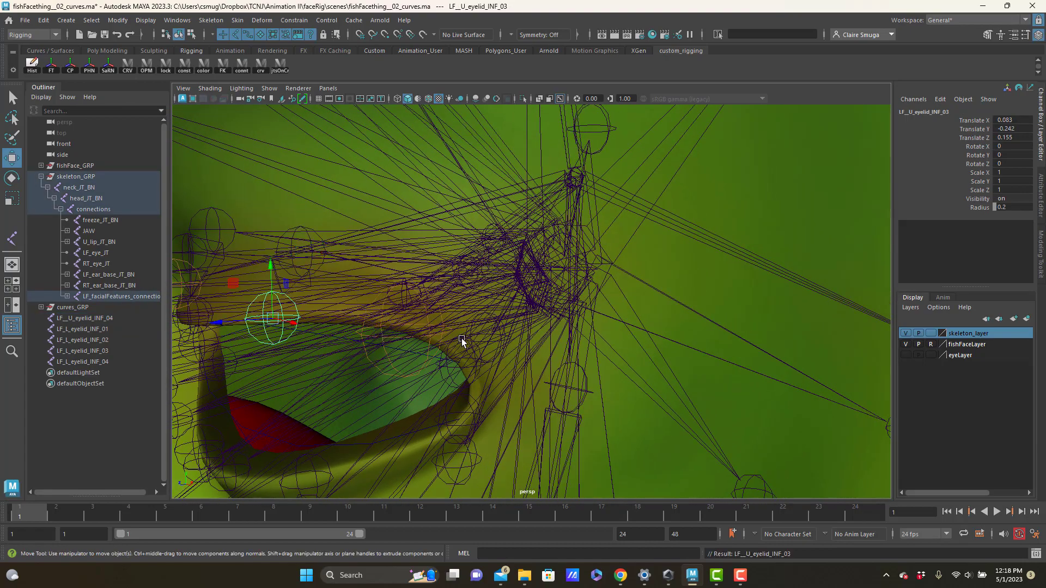
{"action": "left_click_drag", "start_coordinate": [469, 339], "coordinate": [428, 361], "text": "alt"}
{"action": "left_click", "coordinate": [388, 378]}
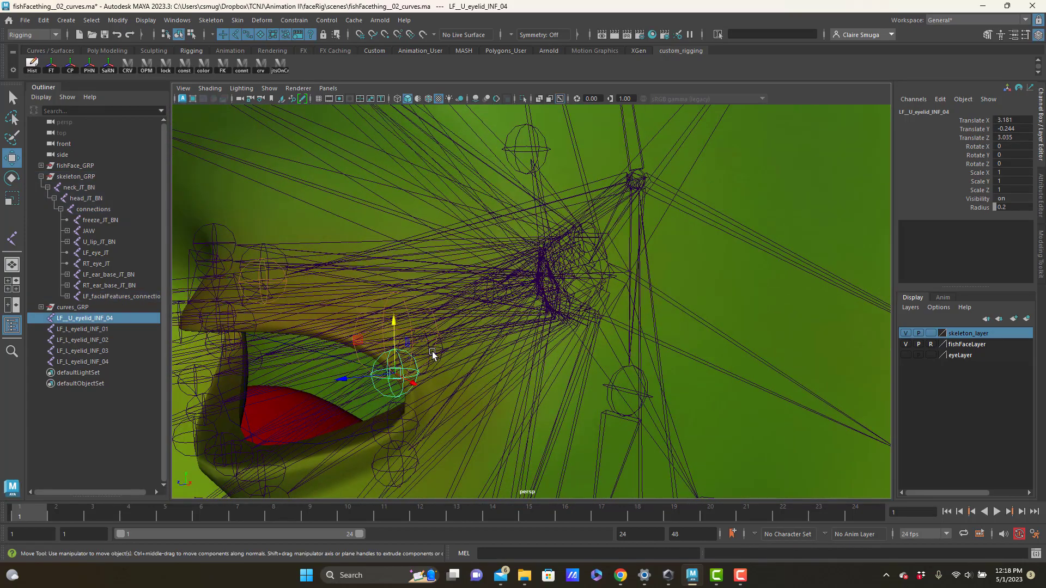
{"action": "left_click", "coordinate": [430, 355], "text": "shift"}
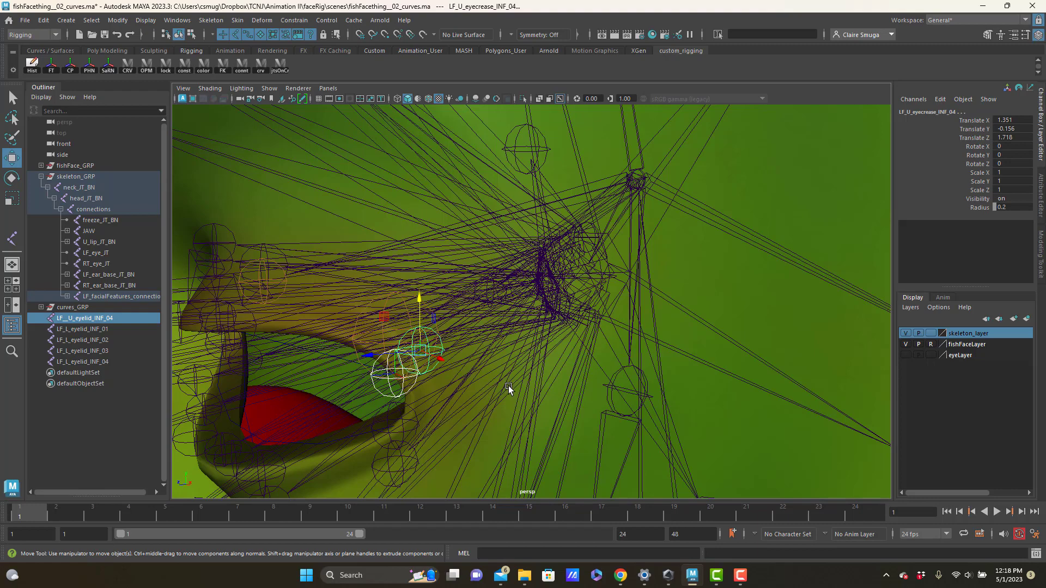
{"action": "key", "text": "p"}
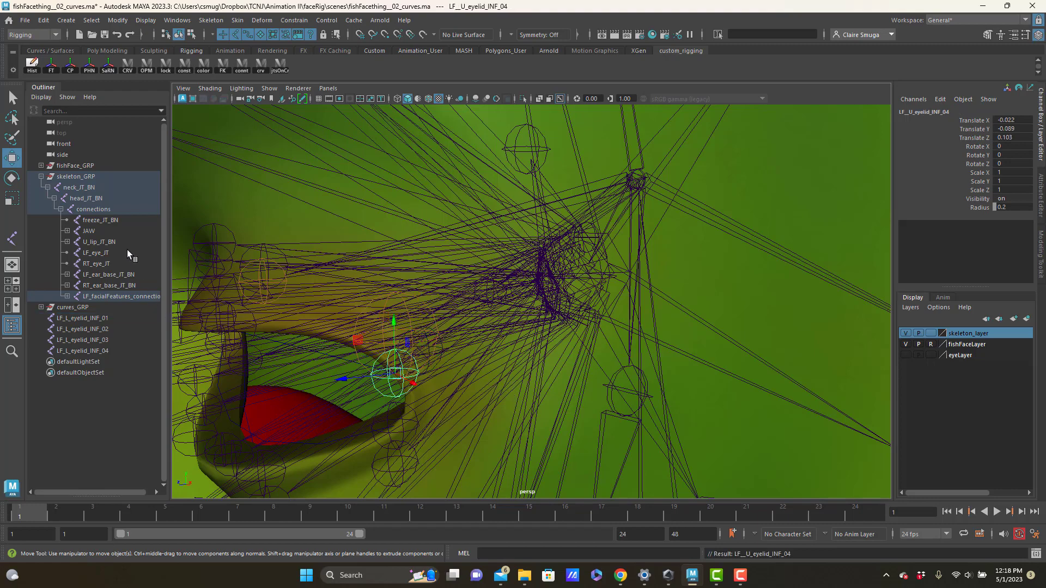
Inspect the hierarchies of LF_L_eyelid_INF_03 and 04 and their eyecrease joints
{"action": "left_click_drag", "start_coordinate": [436, 301], "coordinate": [406, 282], "text": "alt"}
{"action": "left_click", "coordinate": [448, 240]}
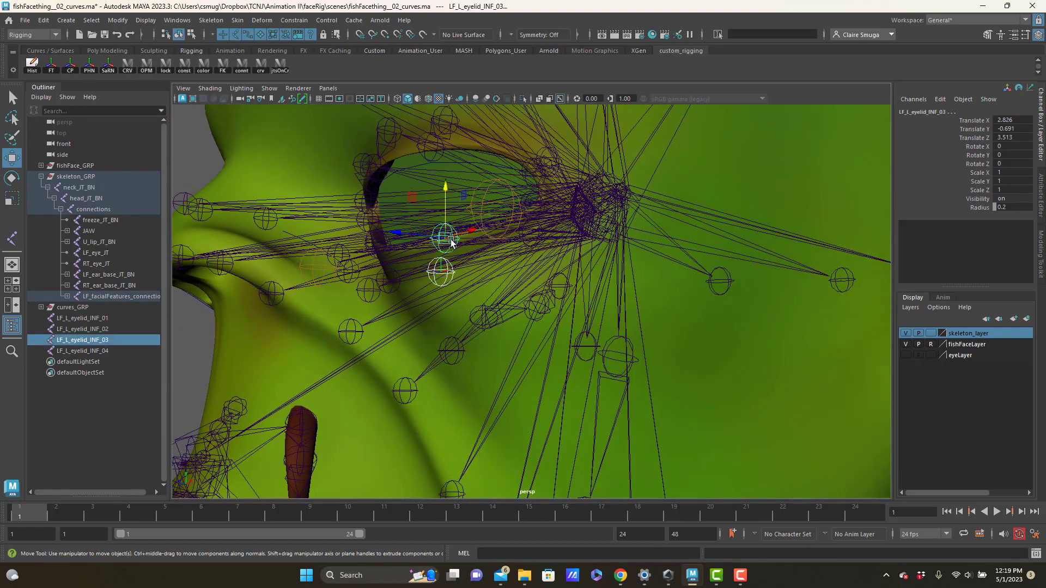
{"action": "key", "text": "Down"}
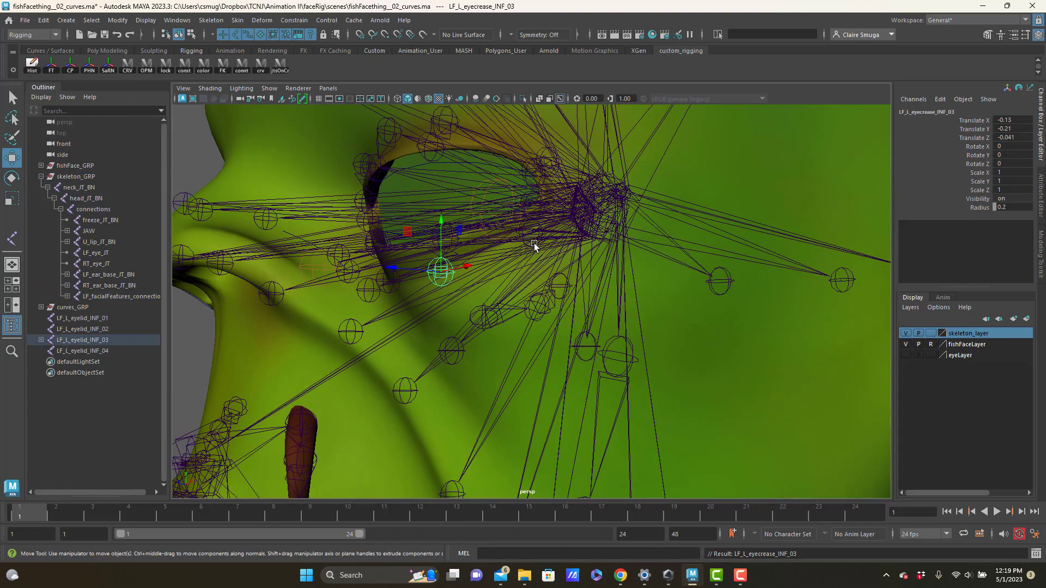
{"action": "left_click_drag", "start_coordinate": [534, 243], "coordinate": [522, 326], "text": "alt"}
{"action": "left_click", "coordinate": [515, 371]}
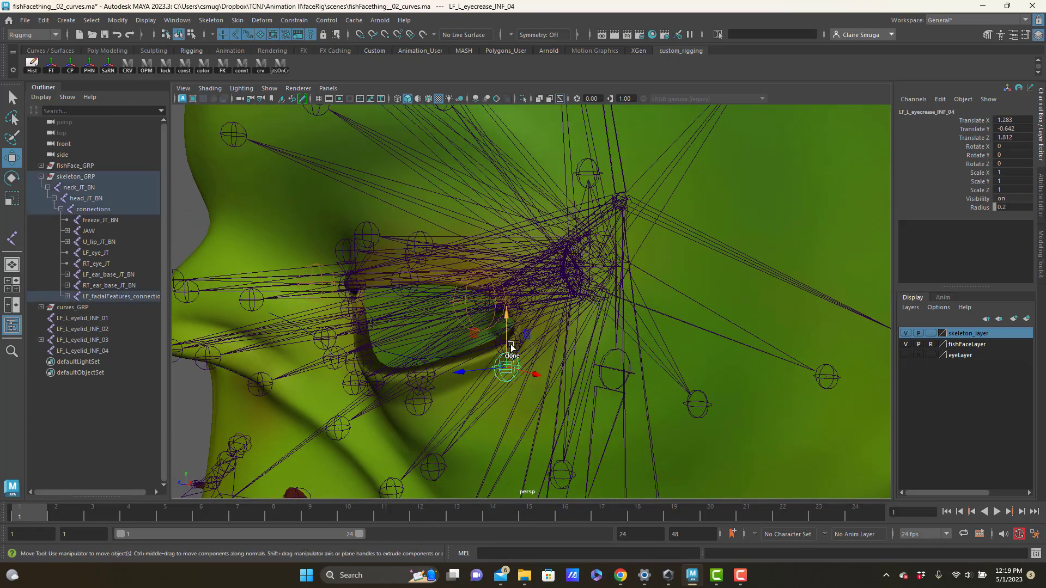
{"action": "key", "text": "Up"}
{"action": "key", "text": "Down"}
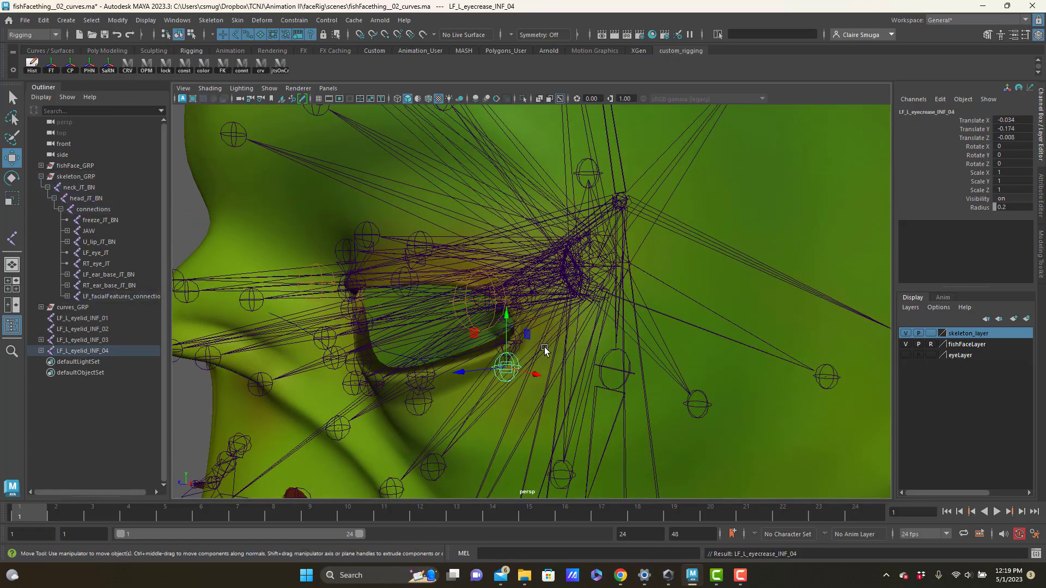
{"action": "left_click_drag", "start_coordinate": [475, 389], "coordinate": [543, 394], "text": "alt"}
Parent LF_L_eyelid_INF_02 under LF_L_eyecrease_INF_02 and check LF_L_eyelid_INF_01's hierarchy
{"action": "left_click", "coordinate": [576, 405]}
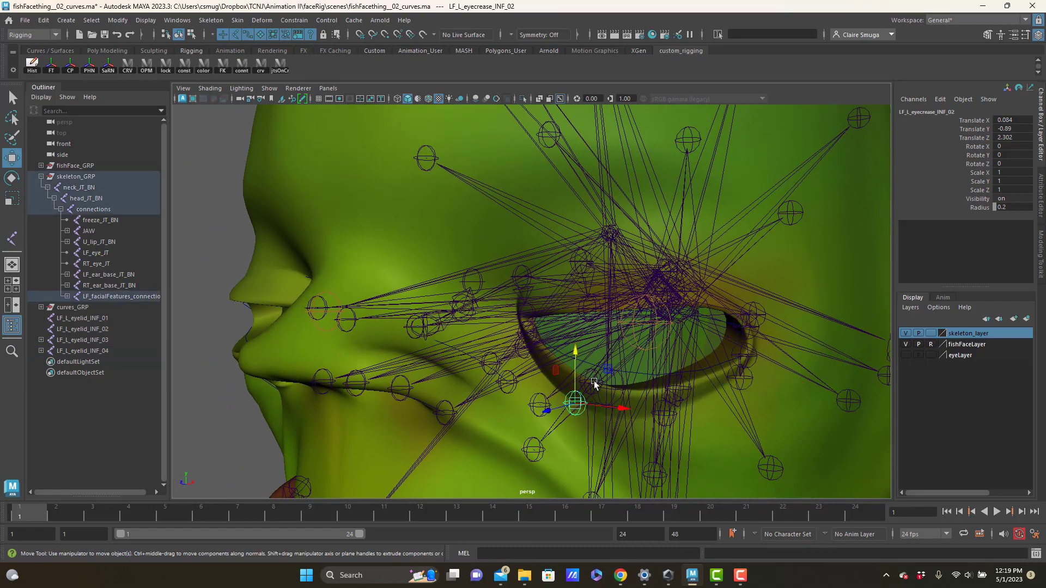
{"action": "left_click", "coordinate": [593, 382]}
{"action": "left_click", "coordinate": [579, 404]}
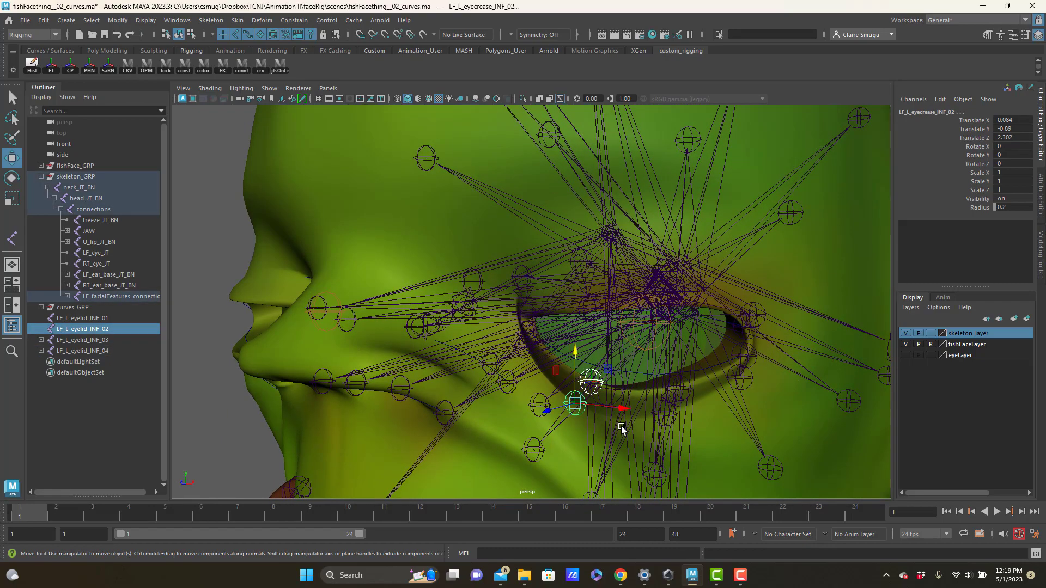
{"action": "key", "text": "p"}
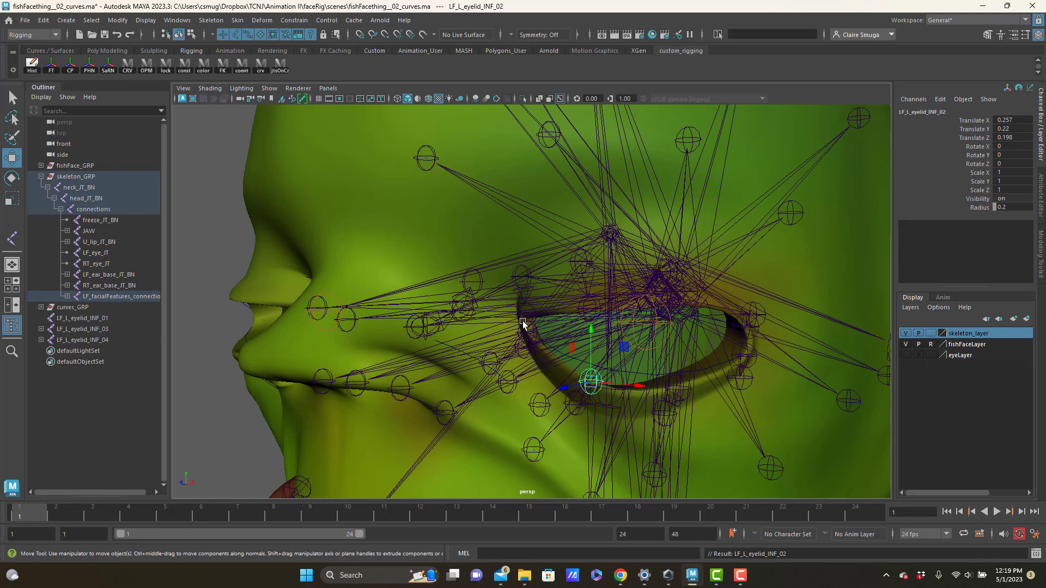
{"action": "key", "text": "Up"}
{"action": "key", "text": "Up"}
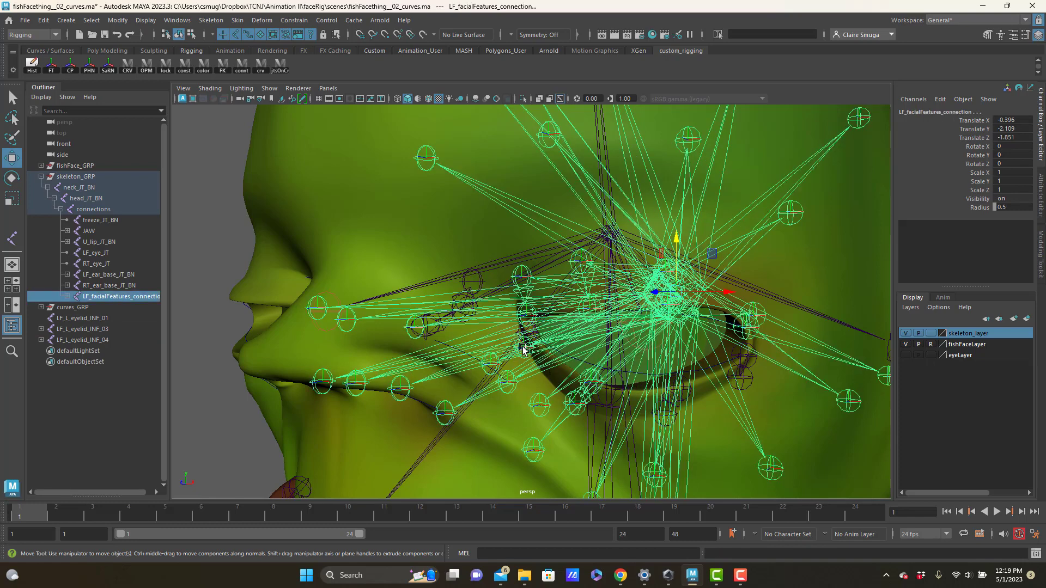
{"action": "left_click", "coordinate": [523, 348]}
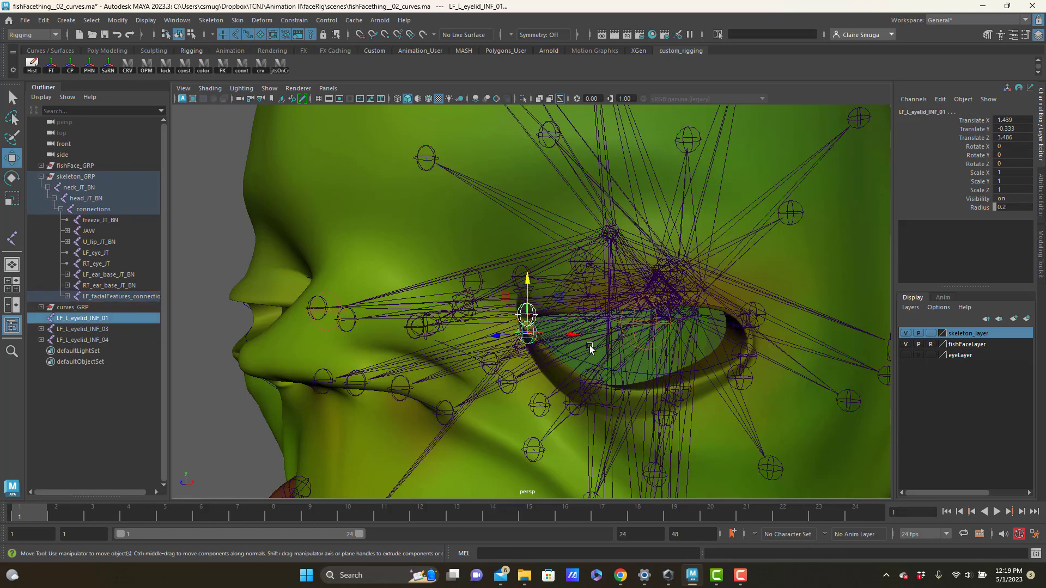
{"action": "key", "text": "Down"}
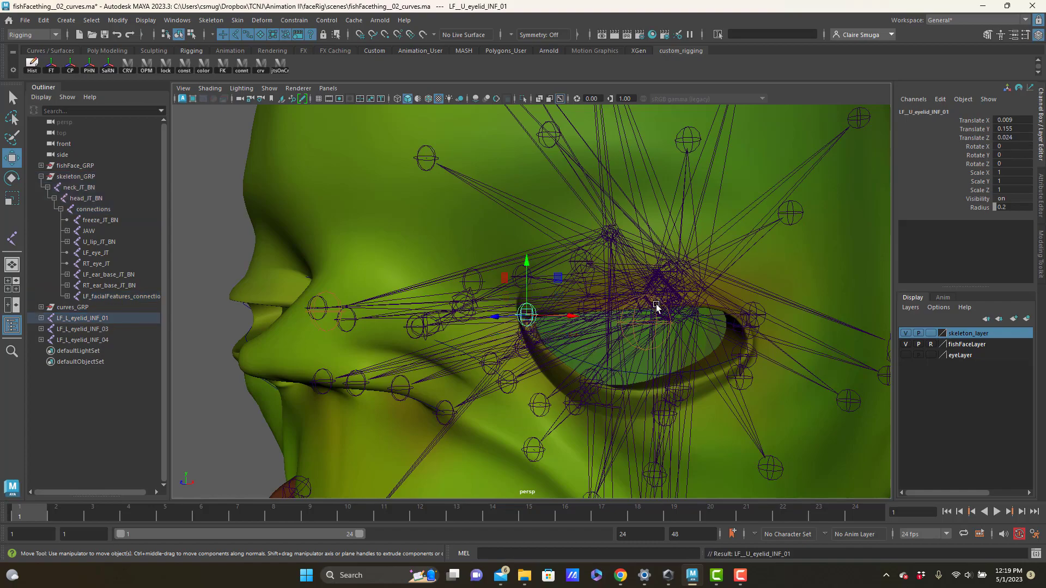
{"action": "left_click_drag", "start_coordinate": [658, 303], "coordinate": [632, 302], "text": "alt"}
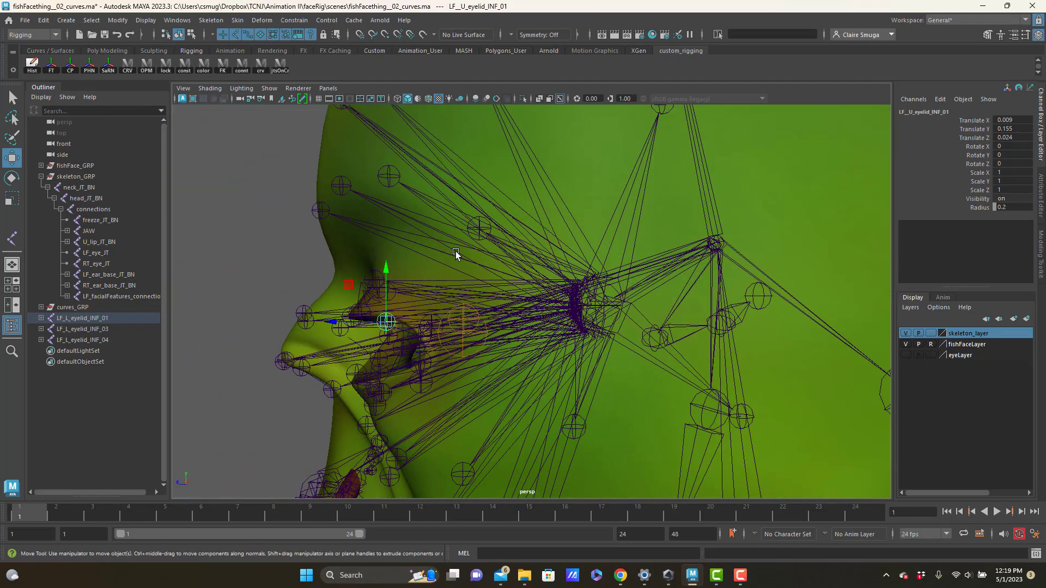
Create a new two-joint chain in the side view of the four-view layout
{"action": "left_click", "coordinate": [220, 21]}
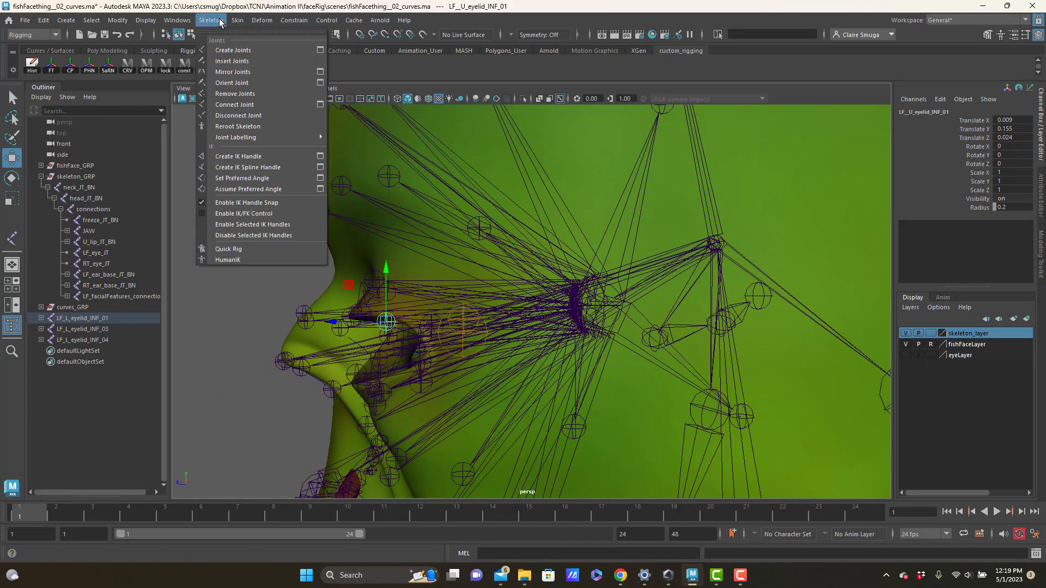
{"action": "left_click", "coordinate": [228, 50]}
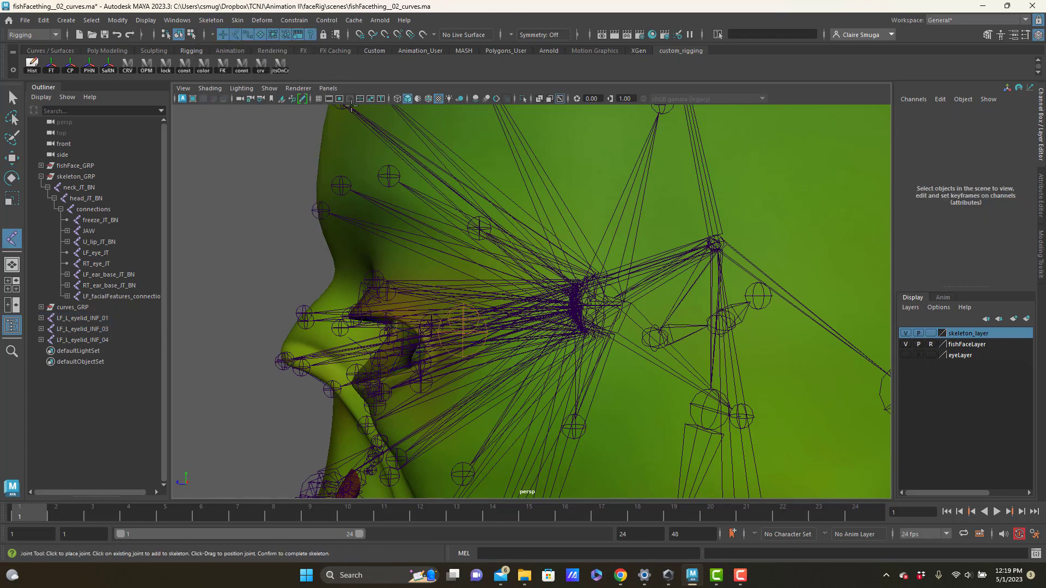
{"action": "key", "text": "space"}
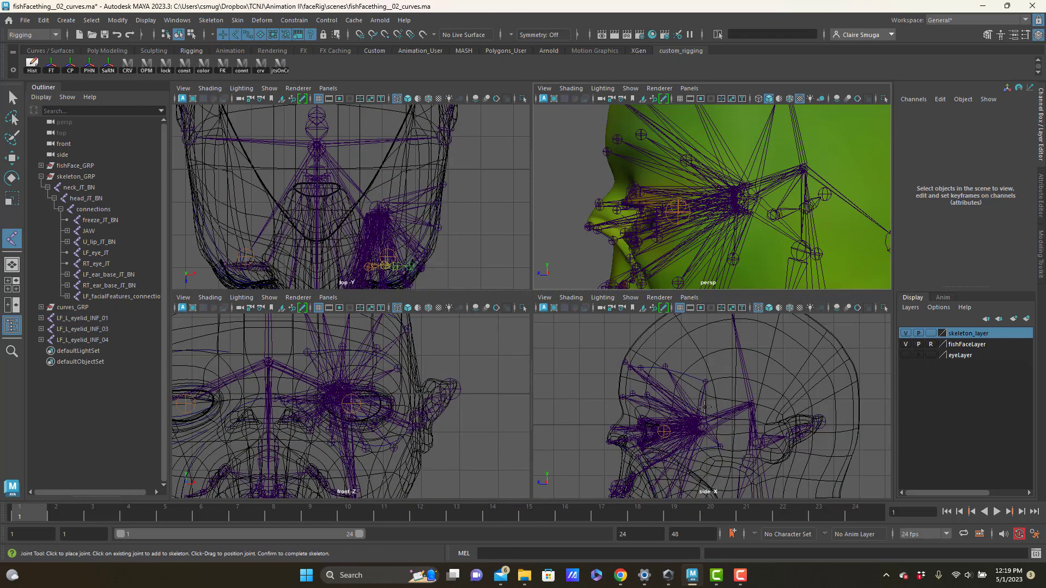
{"action": "scroll", "coordinate": [599, 417], "scroll_direction": "up", "scroll_amount": 5}
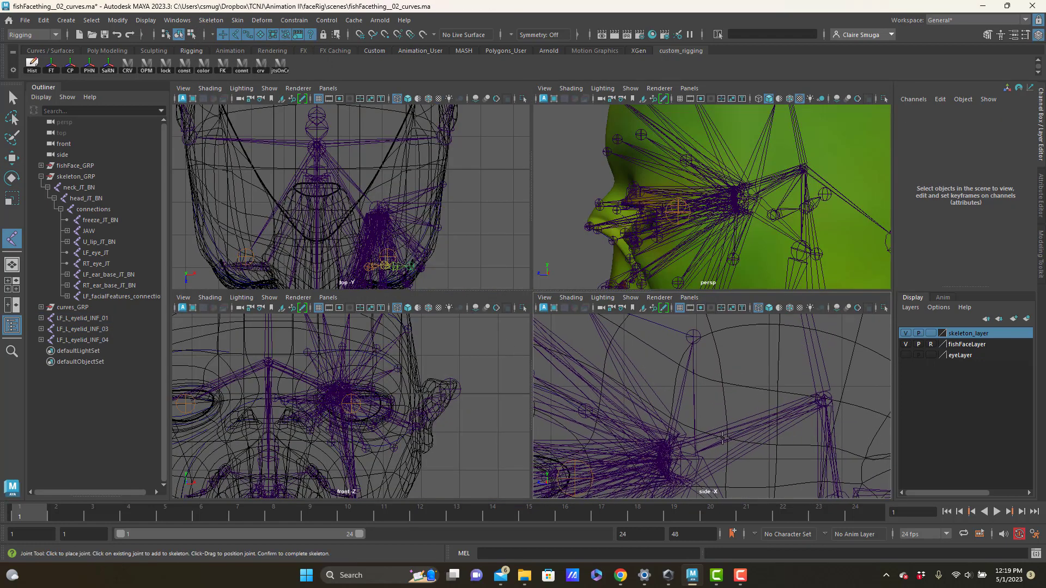
{"action": "scroll", "coordinate": [648, 398], "scroll_direction": "up", "scroll_amount": 5}
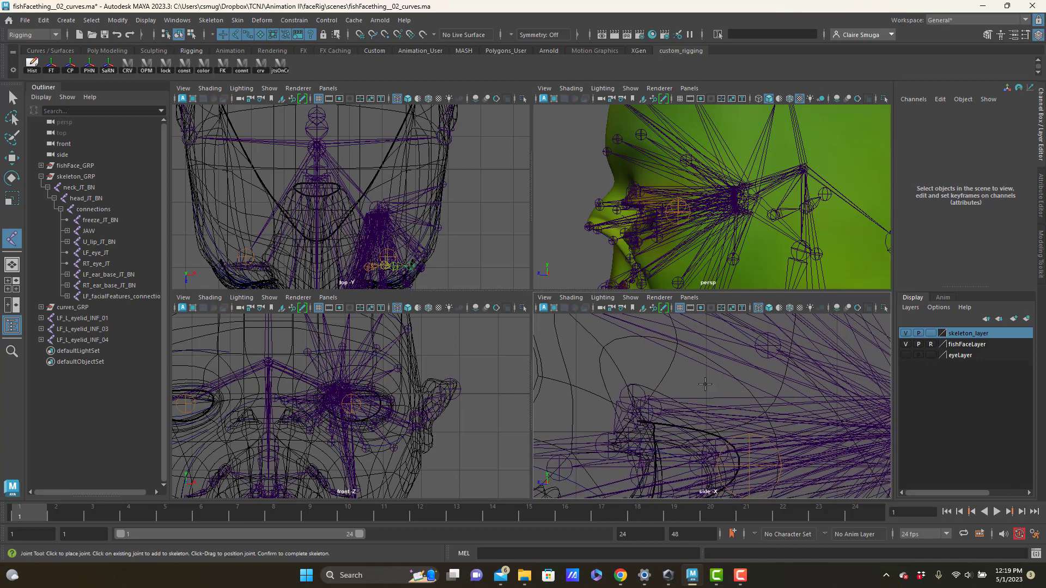
{"action": "left_click", "coordinate": [666, 380]}
{"action": "scroll", "coordinate": [692, 383], "scroll_direction": "down", "scroll_amount": 5}
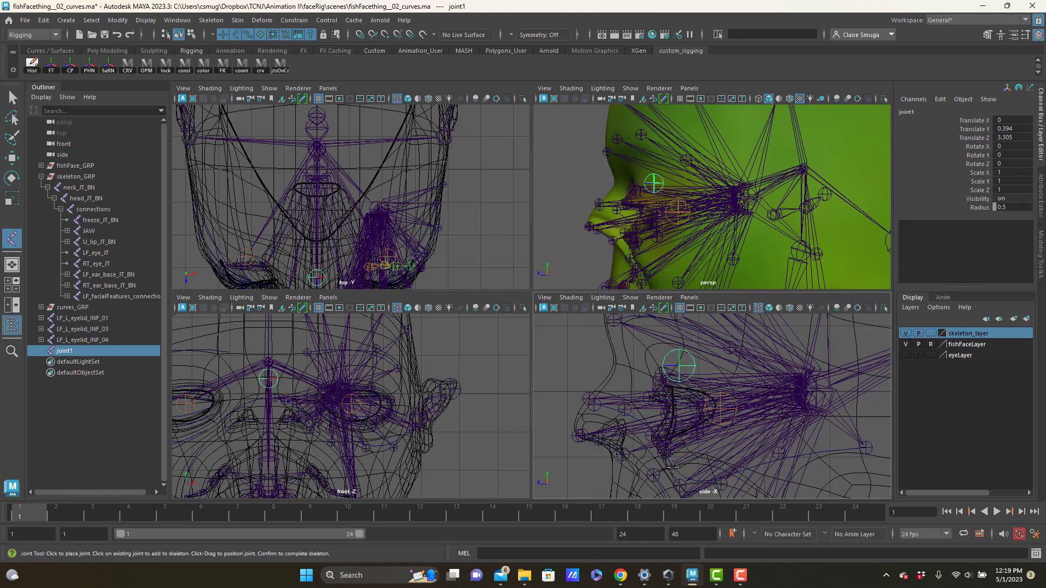
{"action": "left_click", "coordinate": [672, 467]}
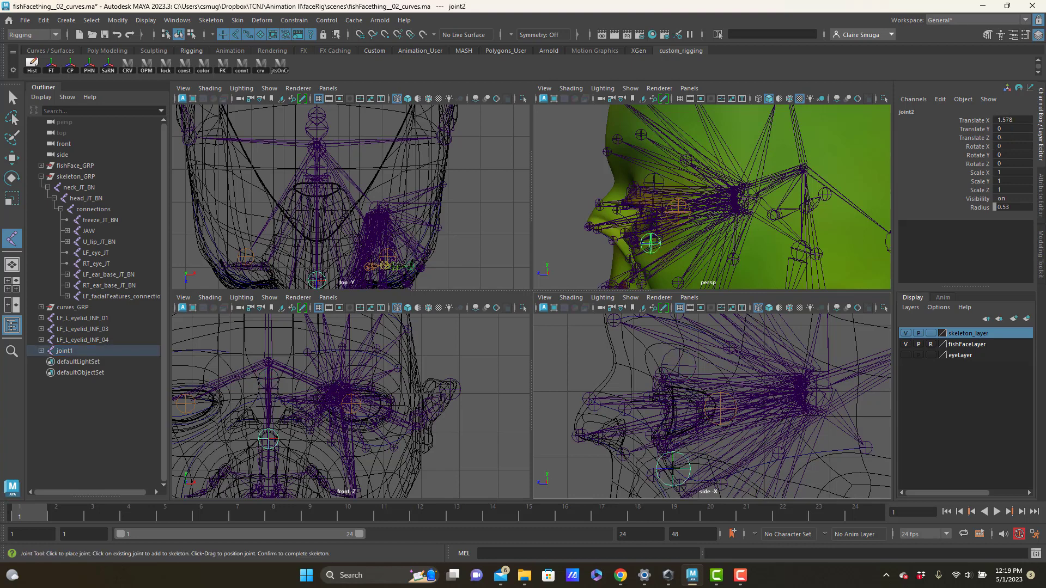
{"action": "key", "text": "Return"}
Move joint1 along X onto the left eye, to Translate X 2.249
{"action": "key", "text": "w"}
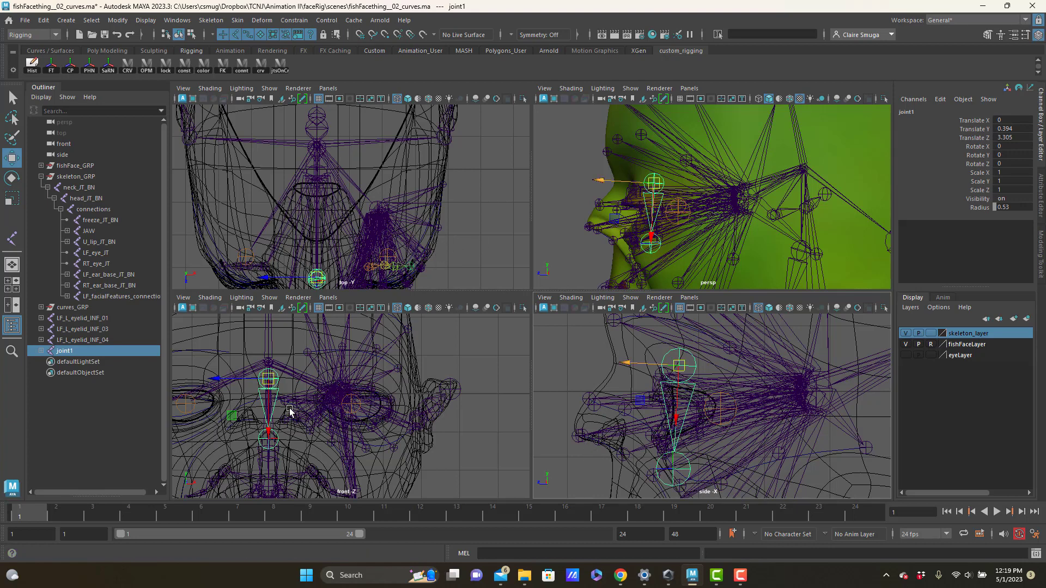
{"action": "left_click_drag", "start_coordinate": [216, 379], "coordinate": [302, 378]}
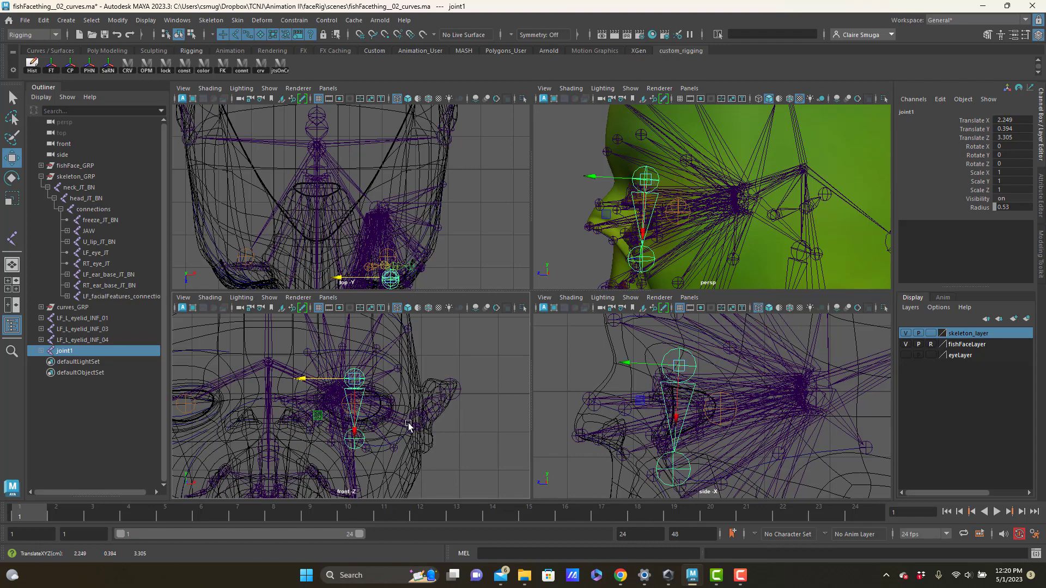
{"action": "right_click_drag", "start_coordinate": [428, 417], "coordinate": [547, 427], "text": "alt"}
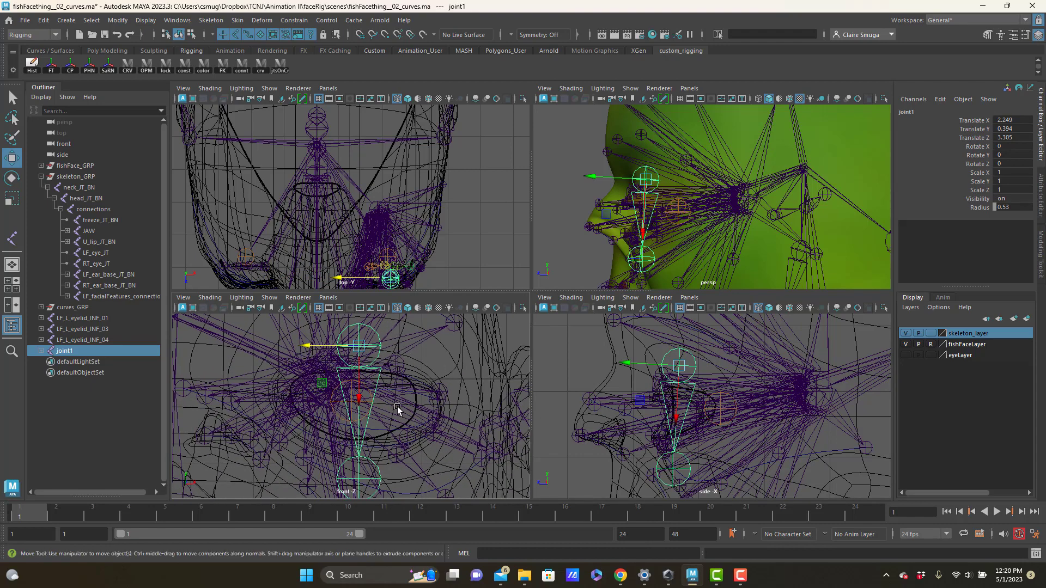
Pull joint2 out of joint1 so the two new joints are separate
{"action": "left_click", "coordinate": [41, 351]}
{"action": "left_click", "coordinate": [71, 362]}
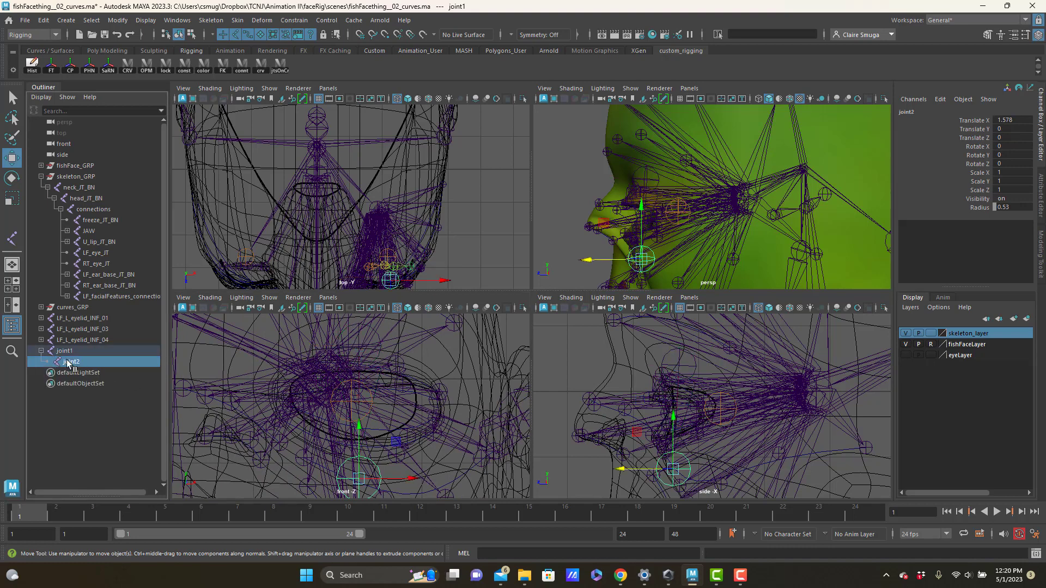
{"action": "left_click_drag", "start_coordinate": [66, 362], "coordinate": [91, 350]}
{"action": "middle_click_drag", "start_coordinate": [71, 361], "coordinate": [82, 347]}
Rename the joints LF_U_eyelid_connctions and LF_L_eyelid_connections
{"action": "double_click", "coordinate": [67, 362]}
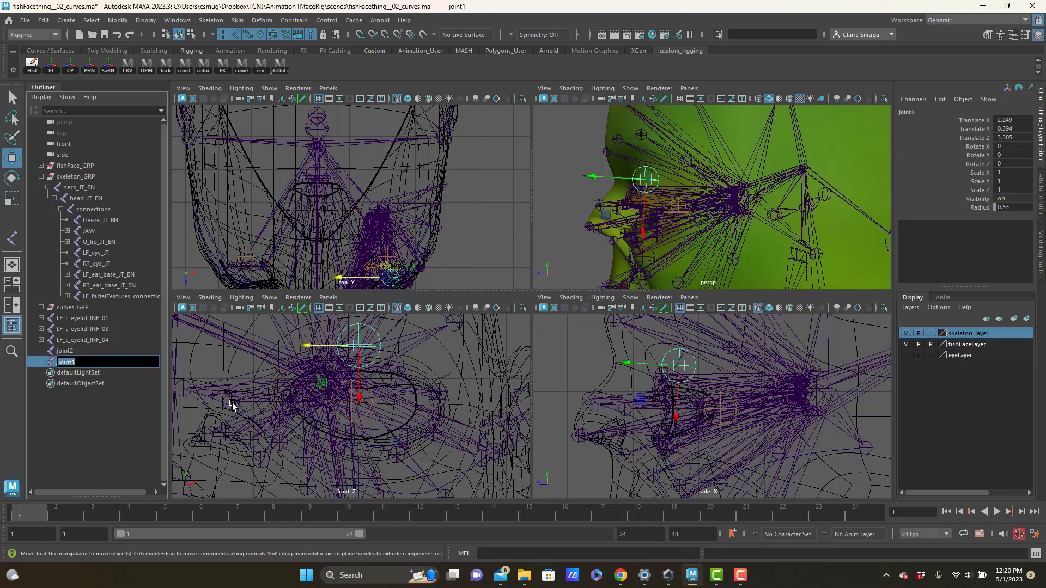
{"action": "type", "text": "LF_U_eye"}
{"action": "key", "text": "BackSpace"}
{"action": "type", "text": "yelid_connctions"}
{"action": "key", "text": "Return"}
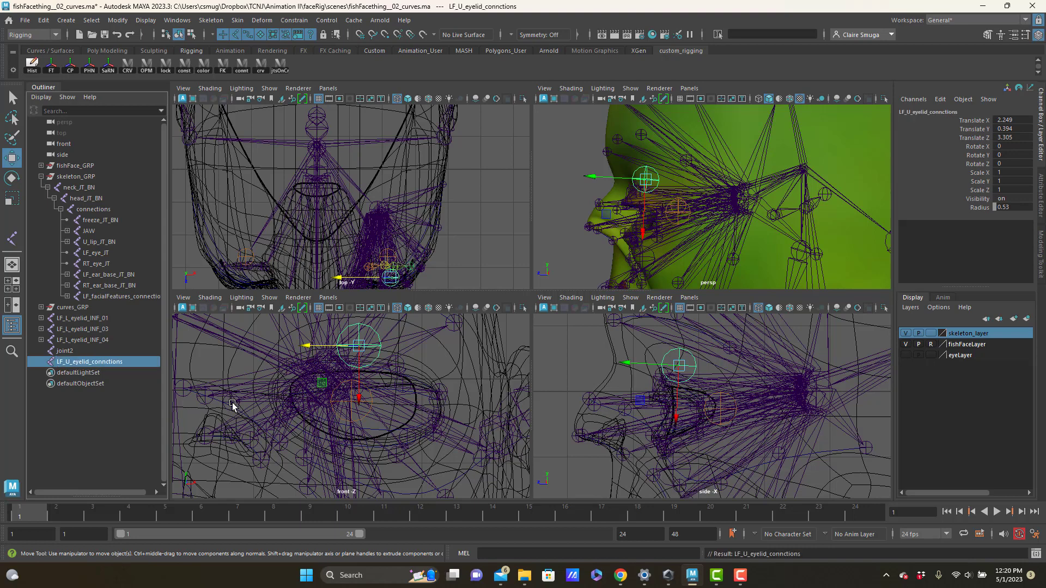
{"action": "double_click", "coordinate": [67, 352]}
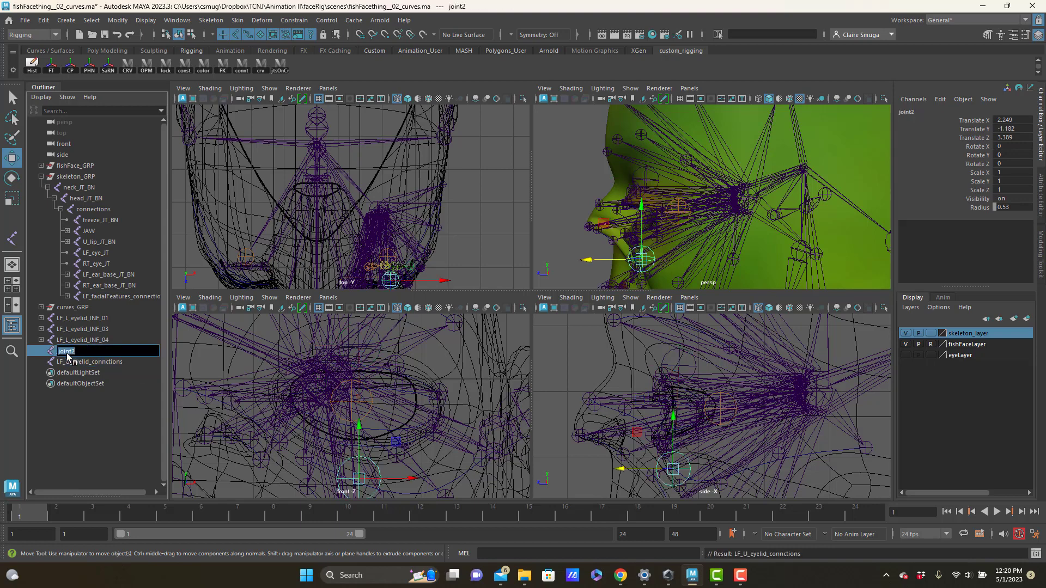
{"action": "type", "text": "LF_L_eyelid_connections"}
{"action": "key", "text": "Return"}
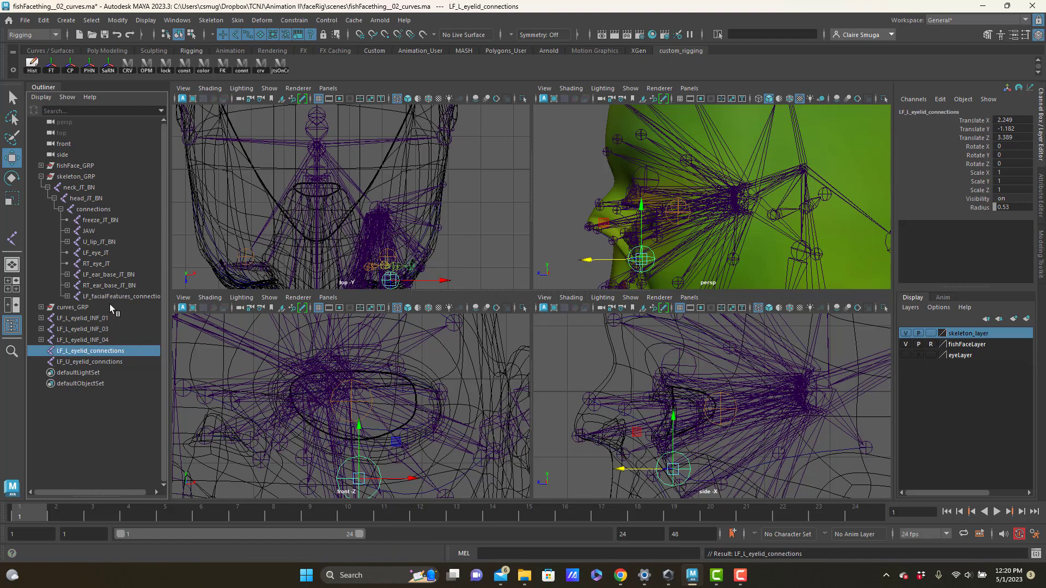
Drag LF_U_eyecrease_INF_01–04 from LF_facialFeatures_connections onto LF_U_eyelid_connctions and verify the new parent
{"action": "left_click", "coordinate": [66, 296]}
{"action": "scroll", "coordinate": [141, 308], "scroll_direction": "down", "scroll_amount": 10}
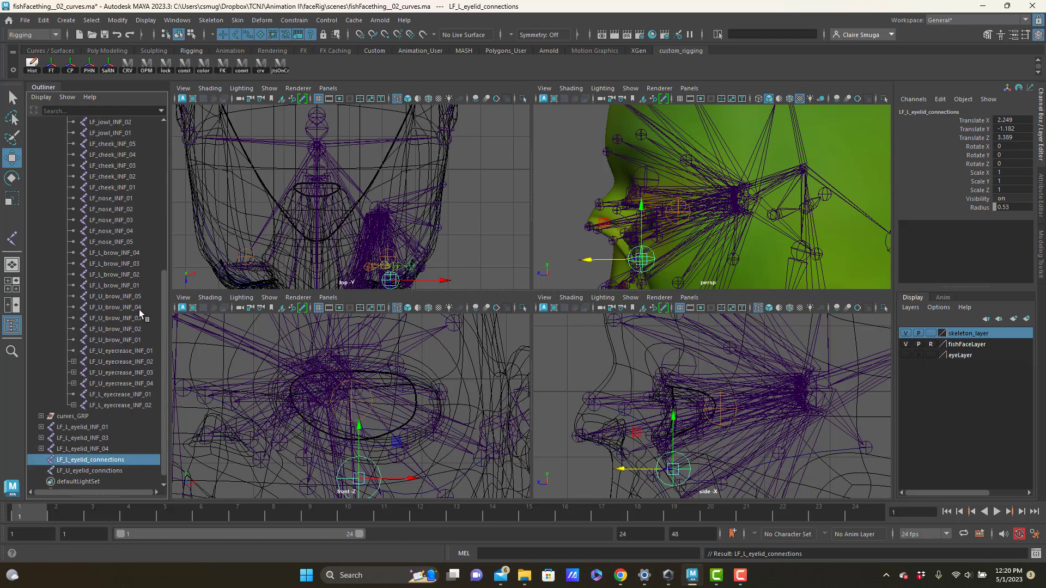
{"action": "left_click", "coordinate": [119, 340]}
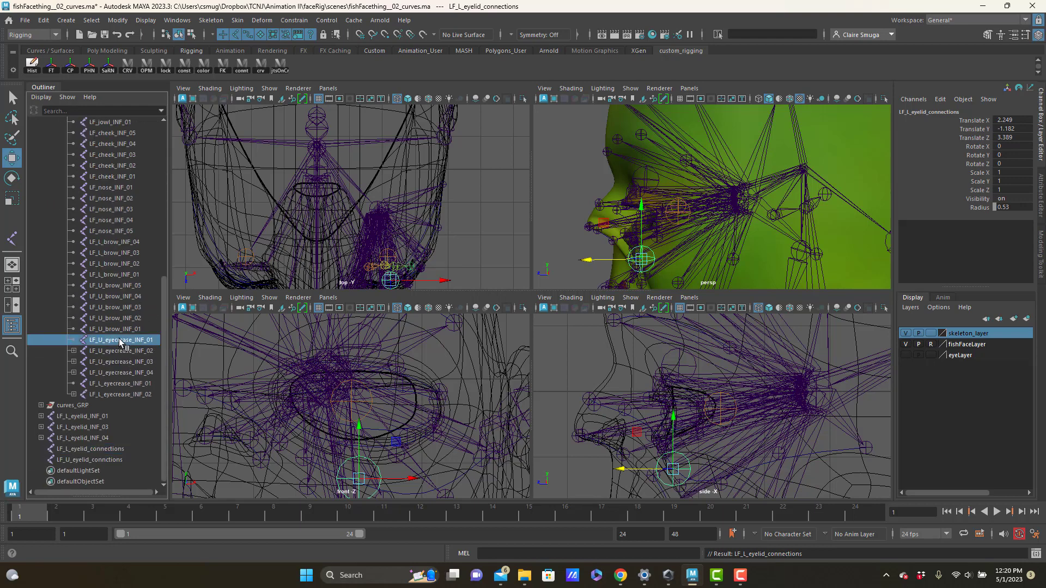
{"action": "left_click", "coordinate": [119, 362], "text": "shift"}
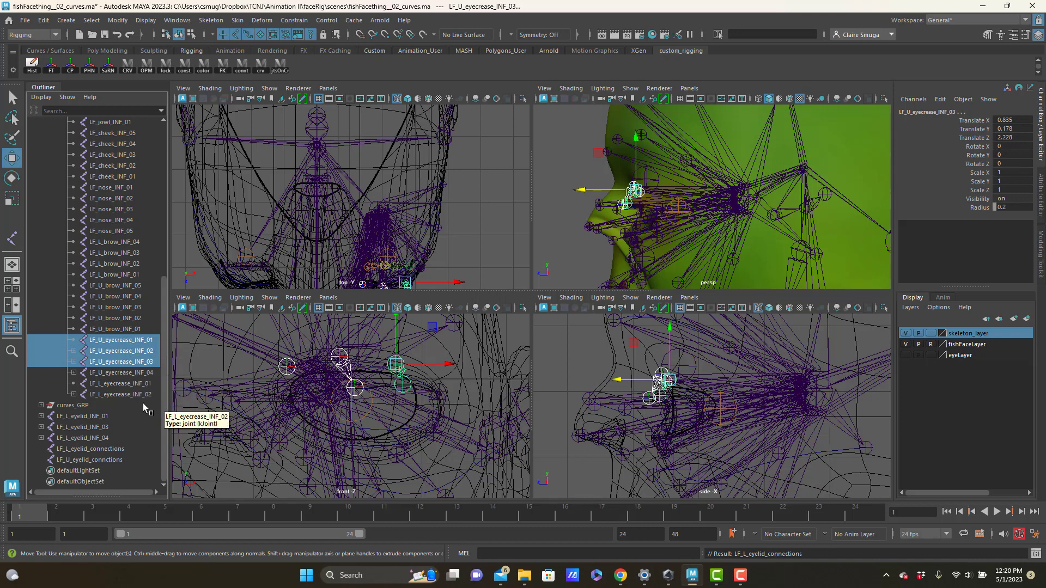
{"action": "left_click", "coordinate": [119, 375], "text": "shift"}
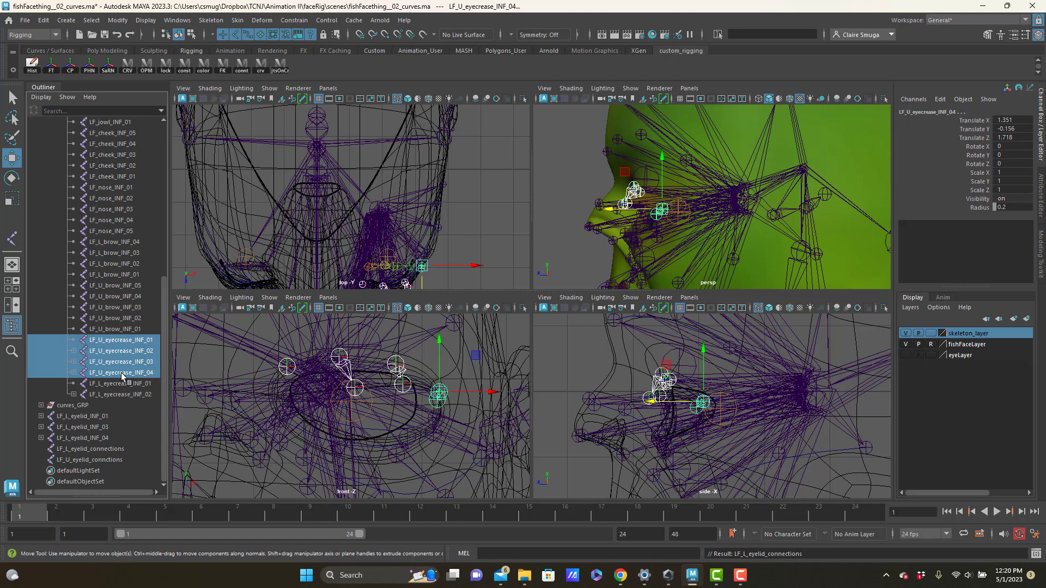
{"action": "left_click_drag", "start_coordinate": [119, 373], "coordinate": [121, 461]}
{"action": "left_click", "coordinate": [113, 462]}
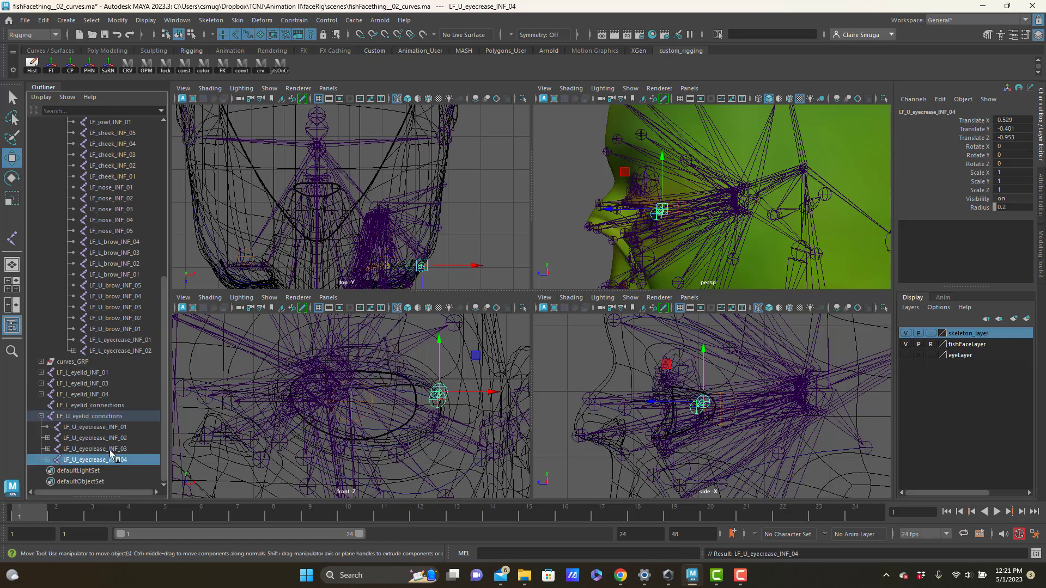
{"action": "left_click", "coordinate": [95, 417]}
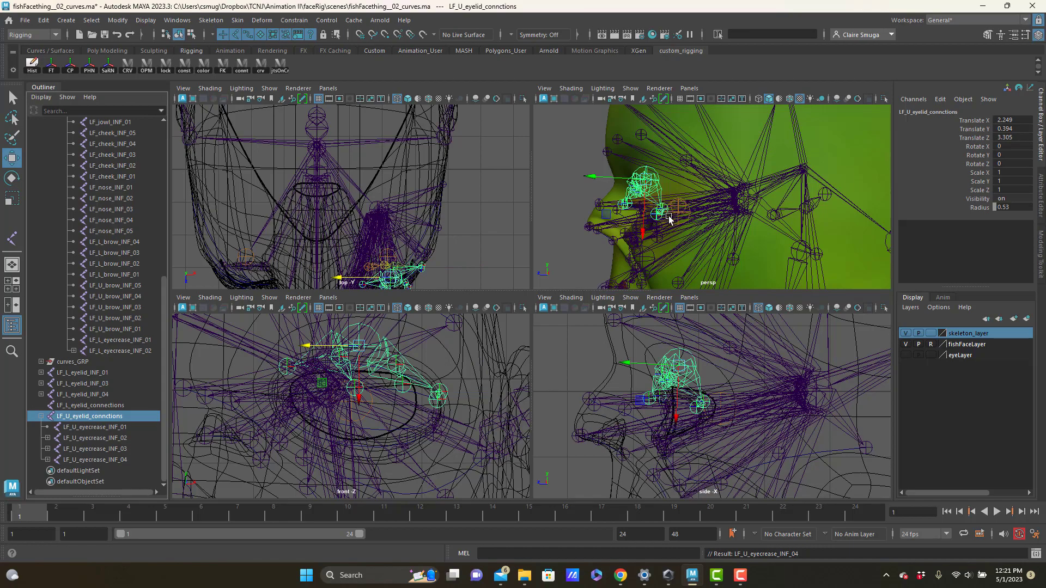
{"action": "left_click_drag", "start_coordinate": [672, 214], "coordinate": [765, 204], "text": "alt"}
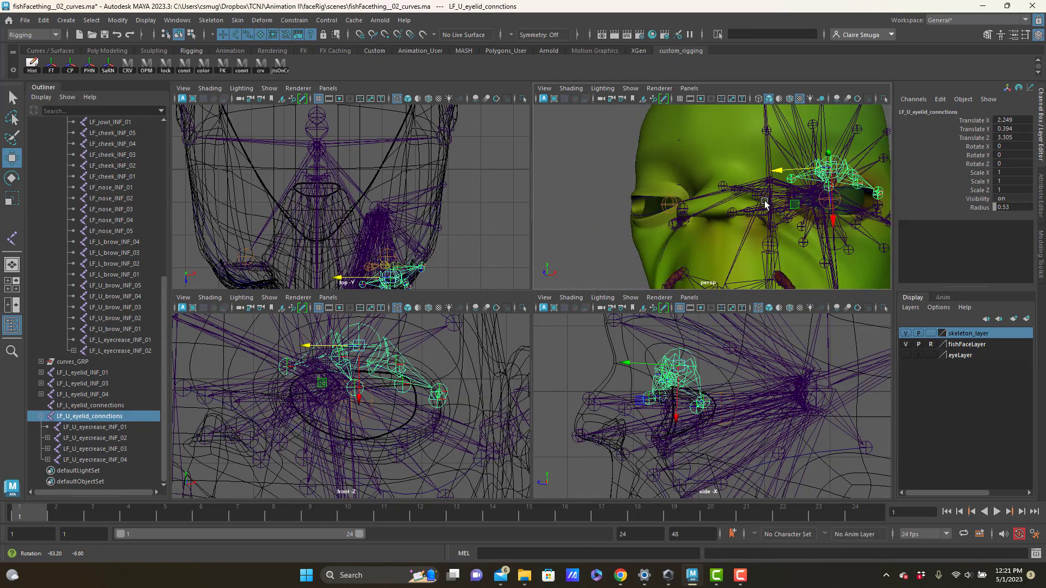
Parent LF_L_eyecrease_INF_01 and 02 under LF_L_eyelid_connections
{"action": "left_click", "coordinate": [41, 417]}
{"action": "left_click", "coordinate": [103, 450]}
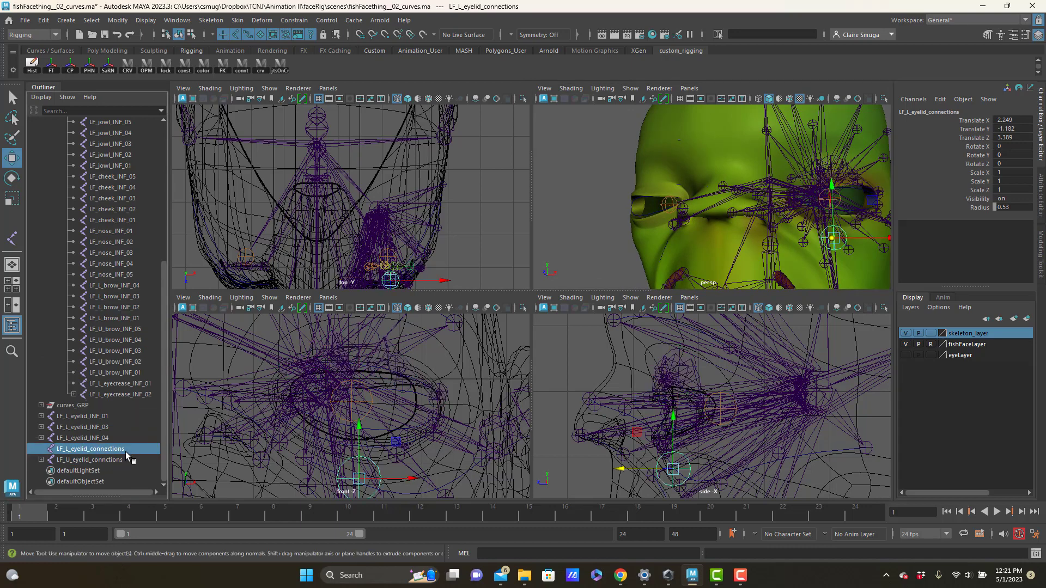
{"action": "left_click", "coordinate": [116, 383]}
{"action": "left_click", "coordinate": [122, 394], "text": "shift"}
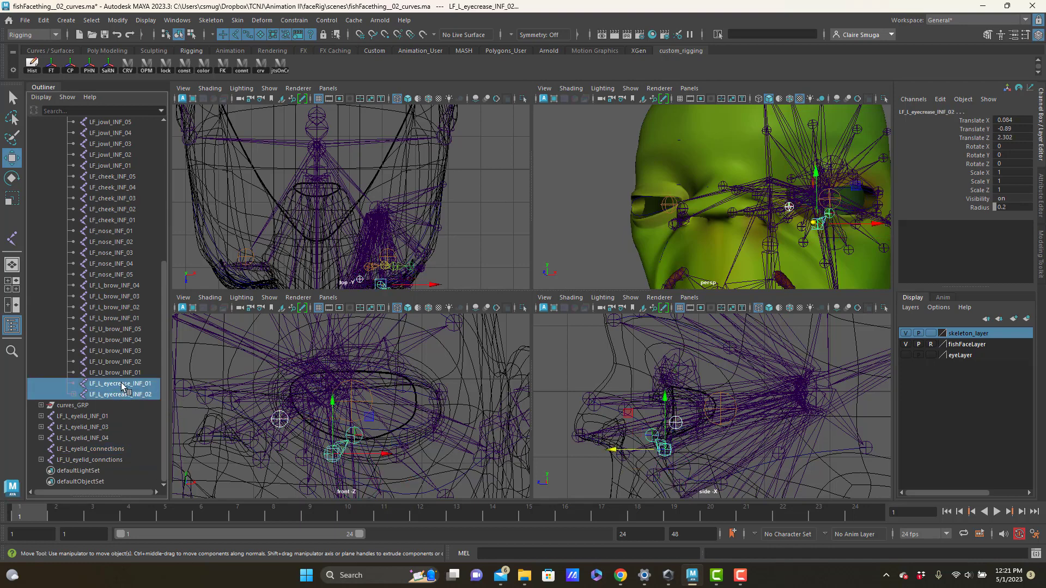
{"action": "left_click_drag", "start_coordinate": [122, 384], "coordinate": [95, 452]}
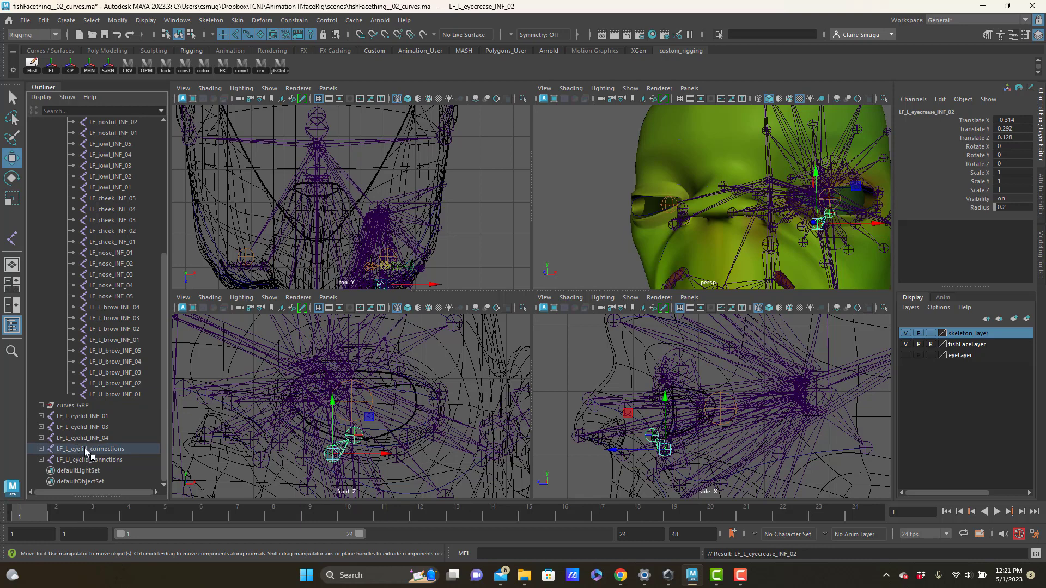
Expand LF_L_eyelid_INF_01, 03 and 04 to reveal their nested child joints
{"action": "left_click_drag", "start_coordinate": [79, 418], "coordinate": [50, 419]}
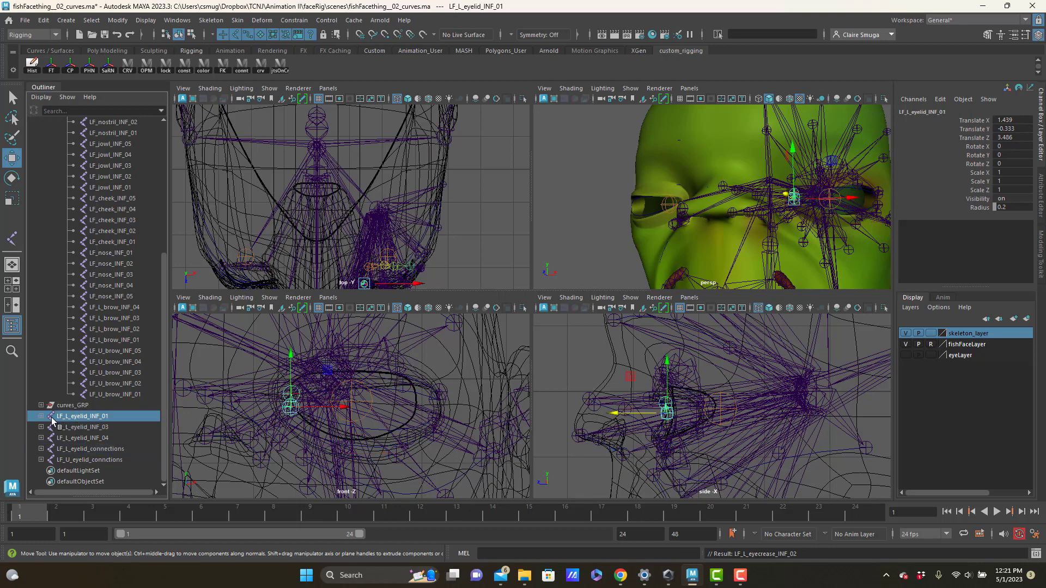
{"action": "left_click", "coordinate": [41, 416]}
{"action": "left_click", "coordinate": [41, 439]}
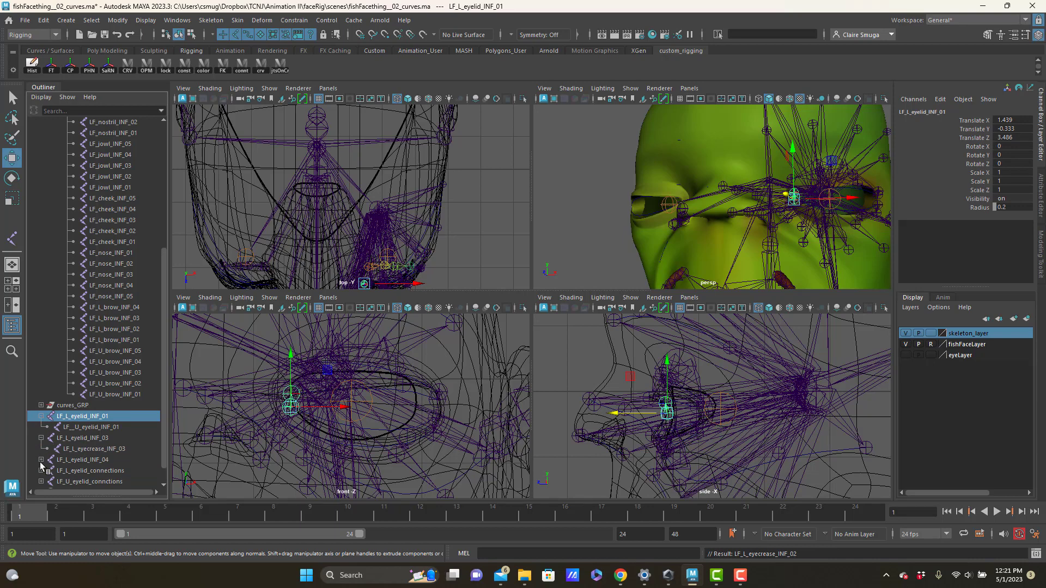
{"action": "left_click", "coordinate": [41, 460]}
{"action": "scroll", "coordinate": [63, 456], "scroll_direction": "down", "scroll_amount": 1}
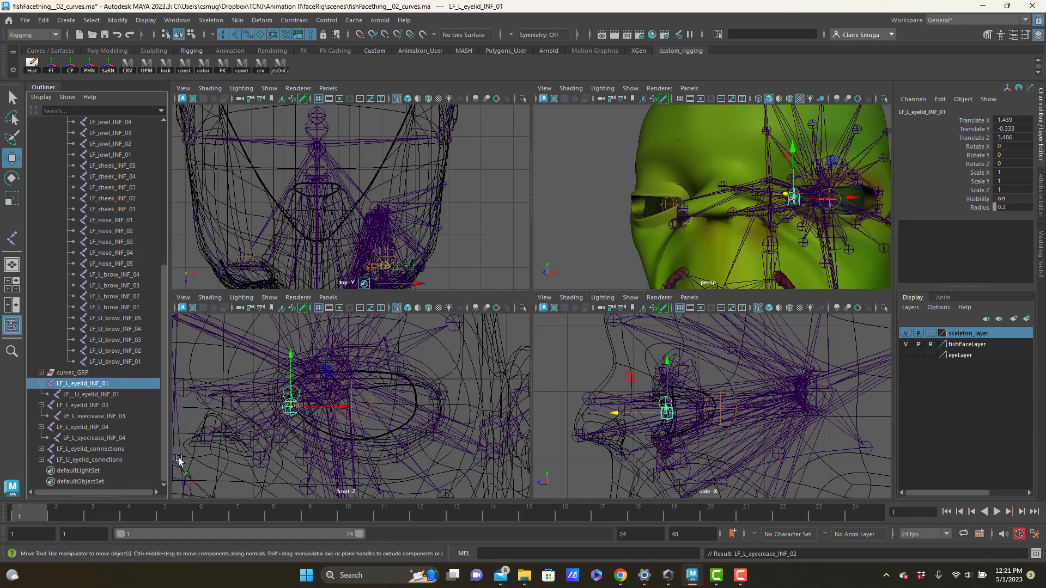
Unparent LF_U_eyelid_INF_01, LF_L_eyecrease_INF_03 and 04 to the scene root via Edit > Unparent
{"action": "left_click", "coordinate": [90, 395]}
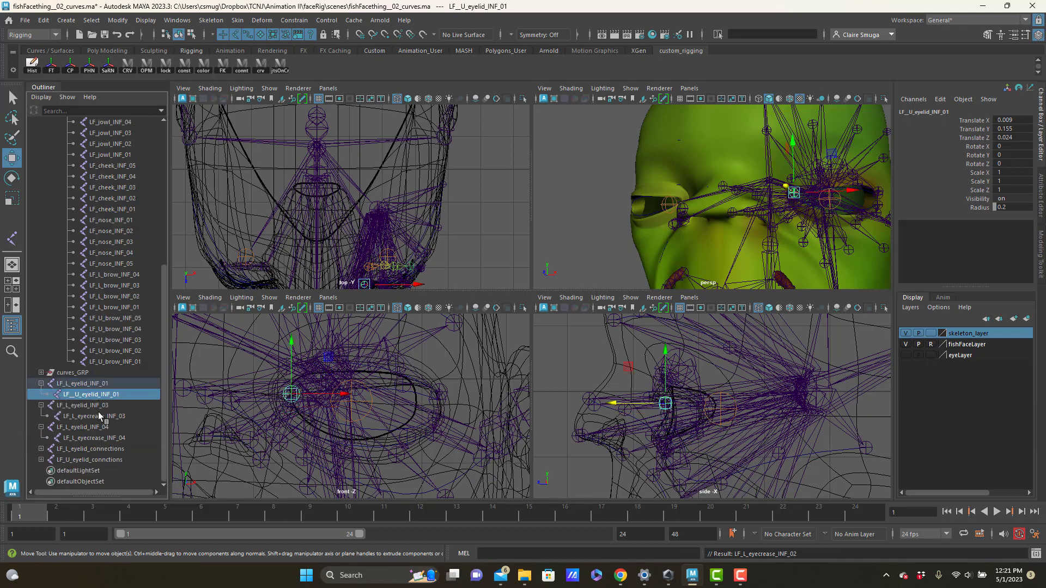
{"action": "left_click", "coordinate": [99, 415], "text": "ctrl"}
{"action": "left_click", "coordinate": [107, 438], "text": "ctrl"}
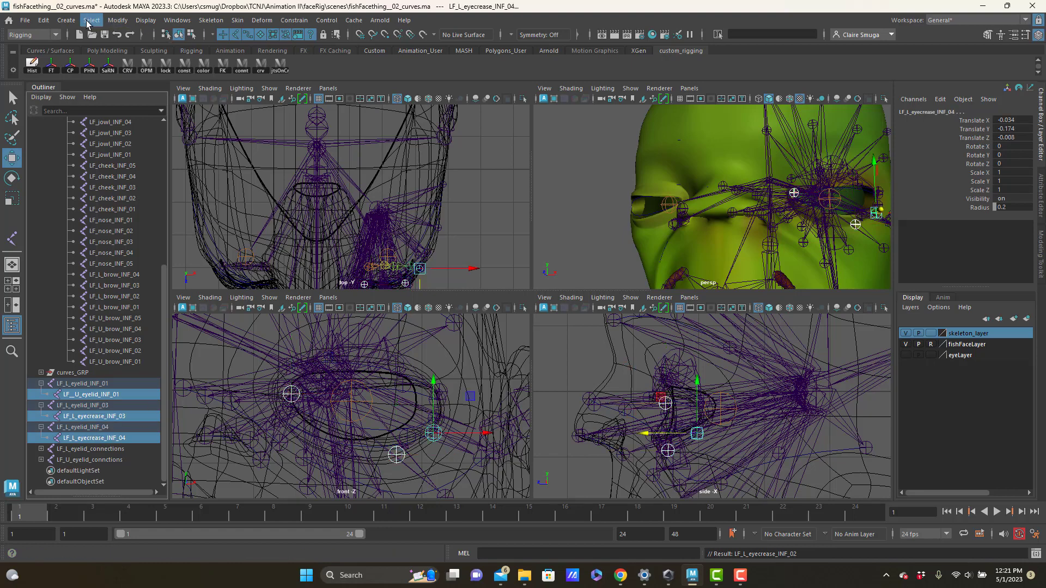
{"action": "left_click", "coordinate": [118, 21]}
{"action": "mouse_move", "coordinate": [101, 25]}
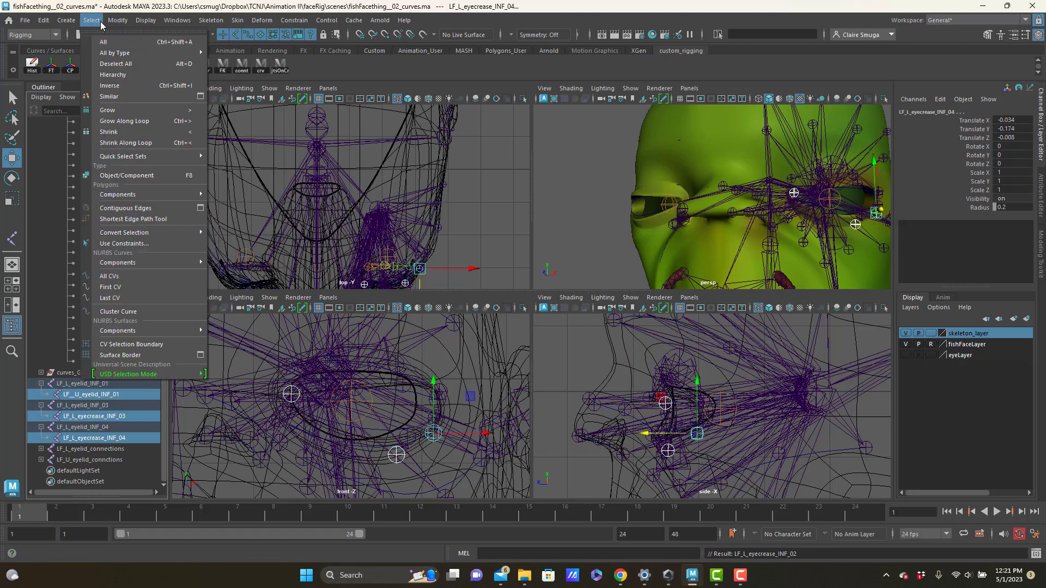
{"action": "mouse_move", "coordinate": [44, 21]}
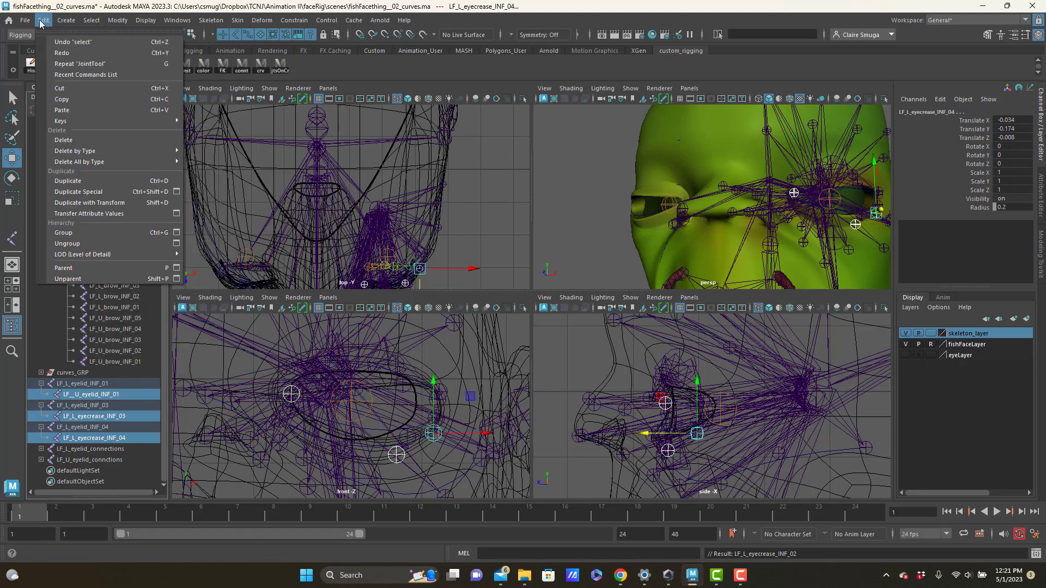
{"action": "left_click", "coordinate": [96, 280]}
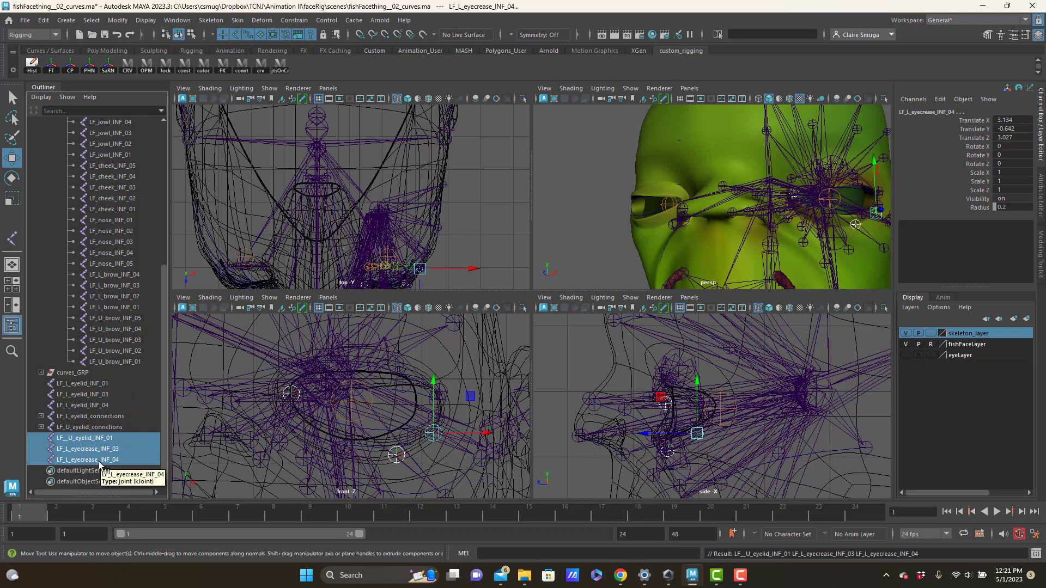
Parent LF_L_eyelid_INF_01 under LF_L_eyecrease_INF_01 inside LF_L_eyelid_connections
{"action": "left_click", "coordinate": [85, 384]}
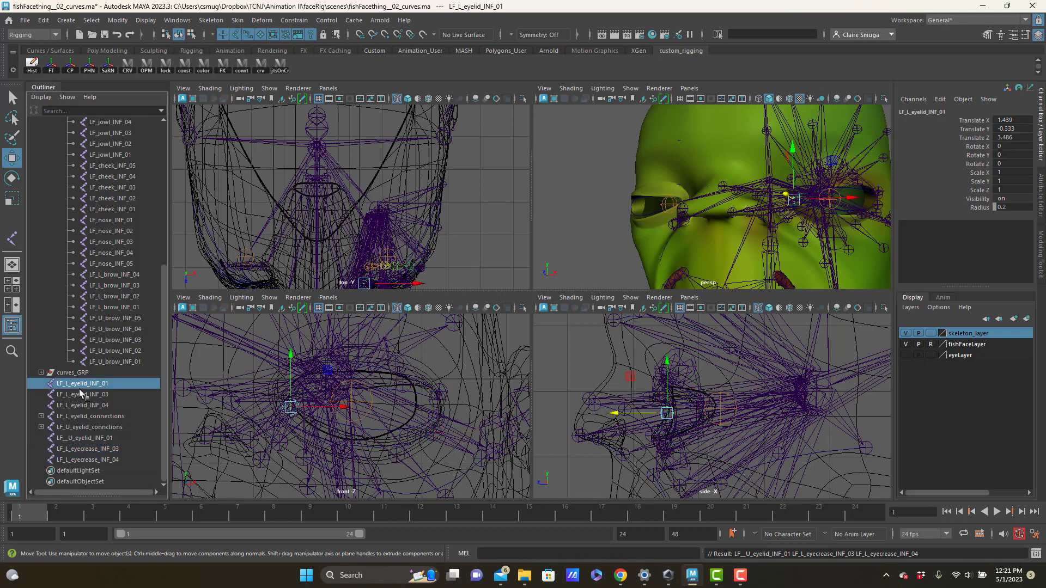
{"action": "left_click_drag", "start_coordinate": [85, 384], "coordinate": [108, 394]}
{"action": "left_click", "coordinate": [108, 394]}
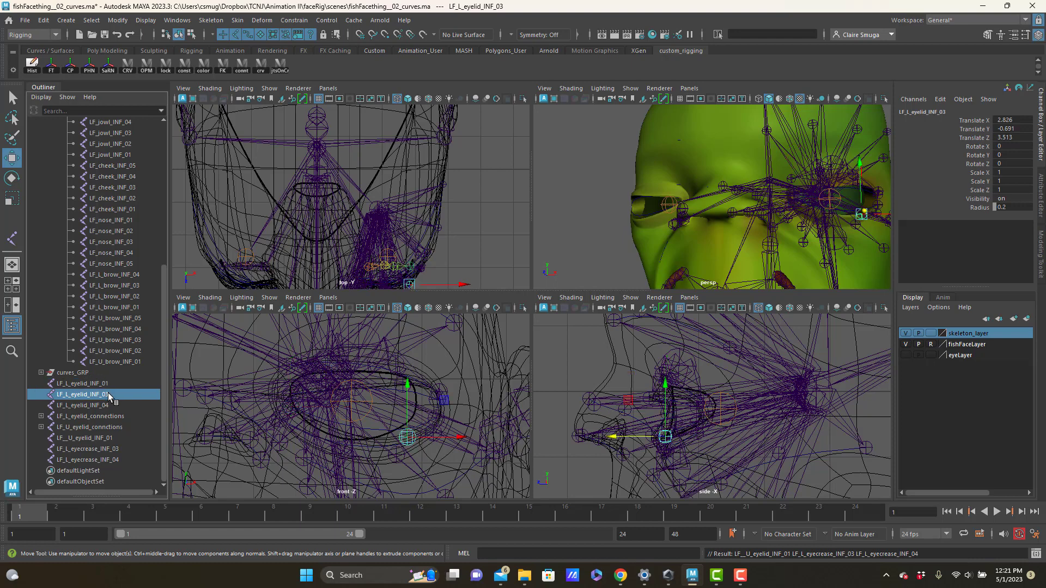
{"action": "left_click", "coordinate": [87, 405]}
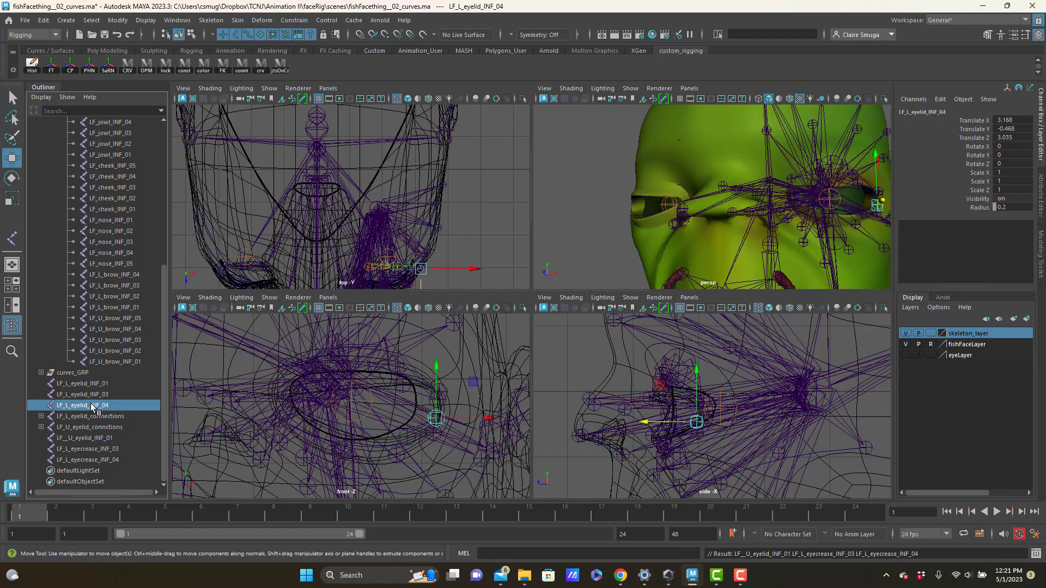
{"action": "left_click", "coordinate": [41, 416]}
{"action": "left_click", "coordinate": [77, 429]}
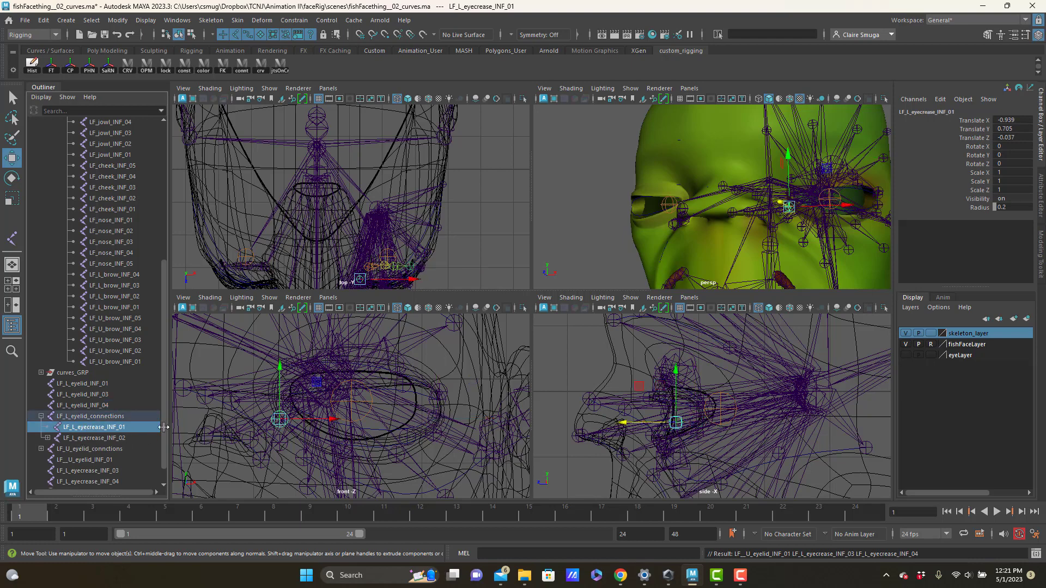
{"action": "scroll", "coordinate": [149, 429], "scroll_direction": "down", "scroll_amount": 1}
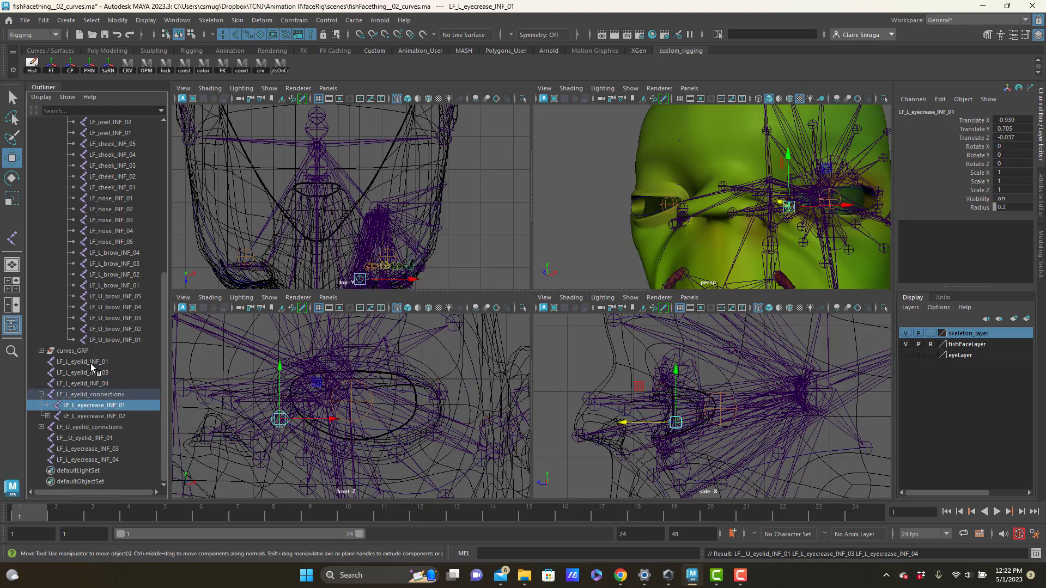
{"action": "left_click", "coordinate": [88, 362]}
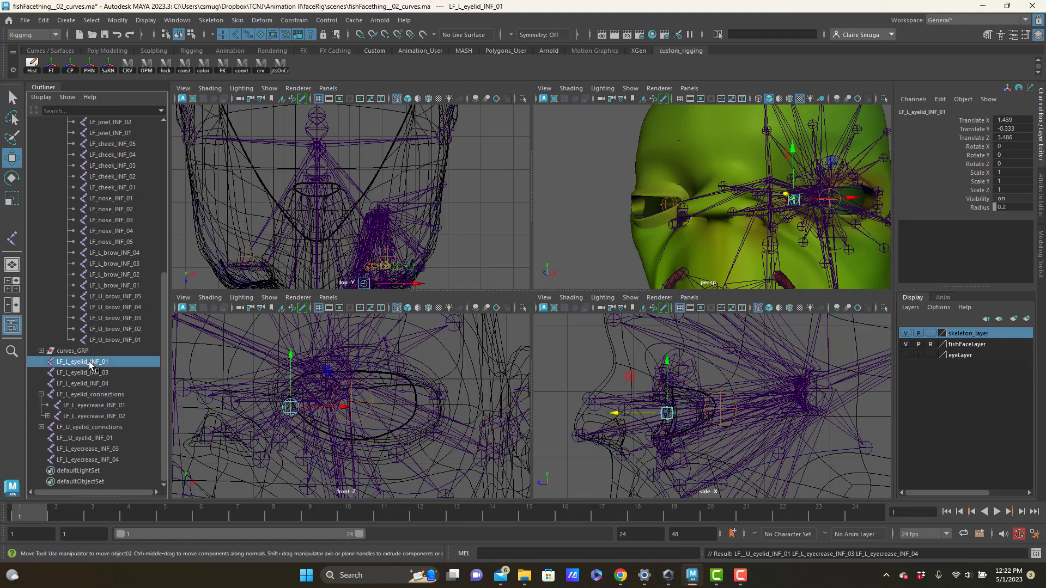
{"action": "left_click_drag", "start_coordinate": [91, 365], "coordinate": [103, 407]}
Parent LF_L_eyelid_INF_03 under LF_L_eyecrease_INF_03 after checking the existing crease children
{"action": "left_click", "coordinate": [48, 405]}
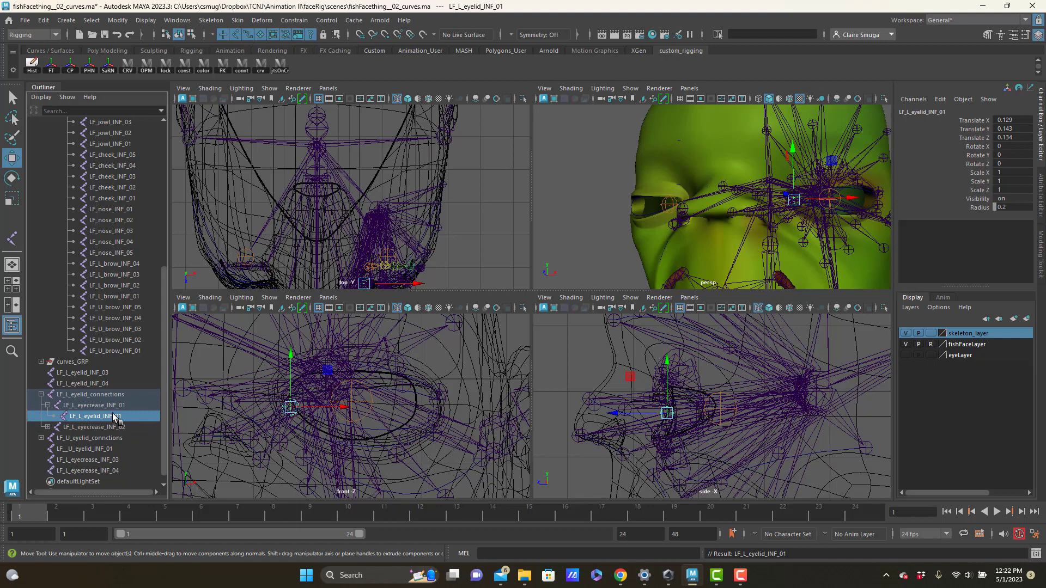
{"action": "left_click", "coordinate": [98, 428]}
{"action": "left_click", "coordinate": [47, 427]}
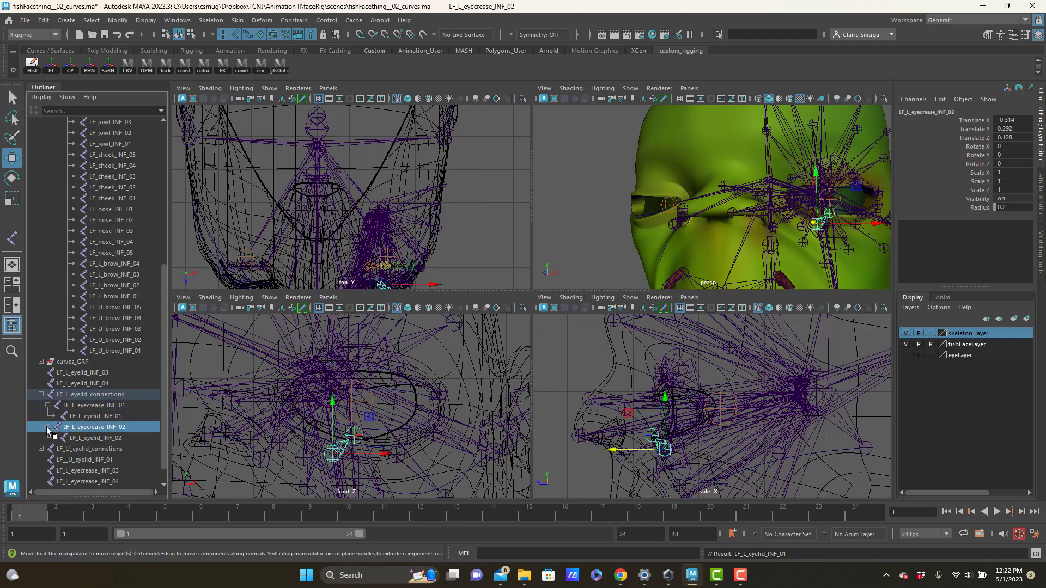
{"action": "left_click", "coordinate": [47, 427]}
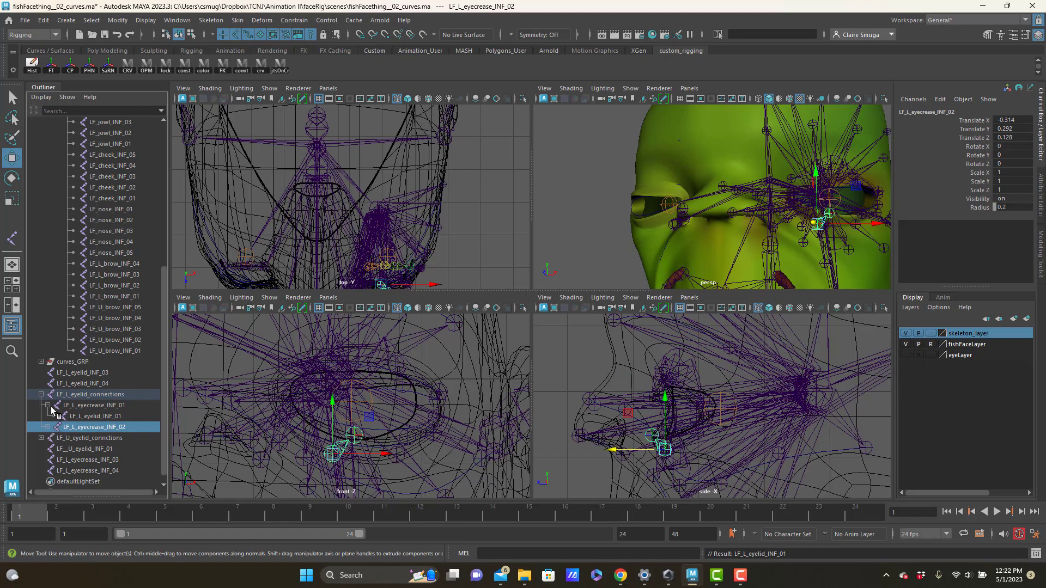
{"action": "left_click", "coordinate": [48, 405]}
{"action": "left_click", "coordinate": [113, 450]}
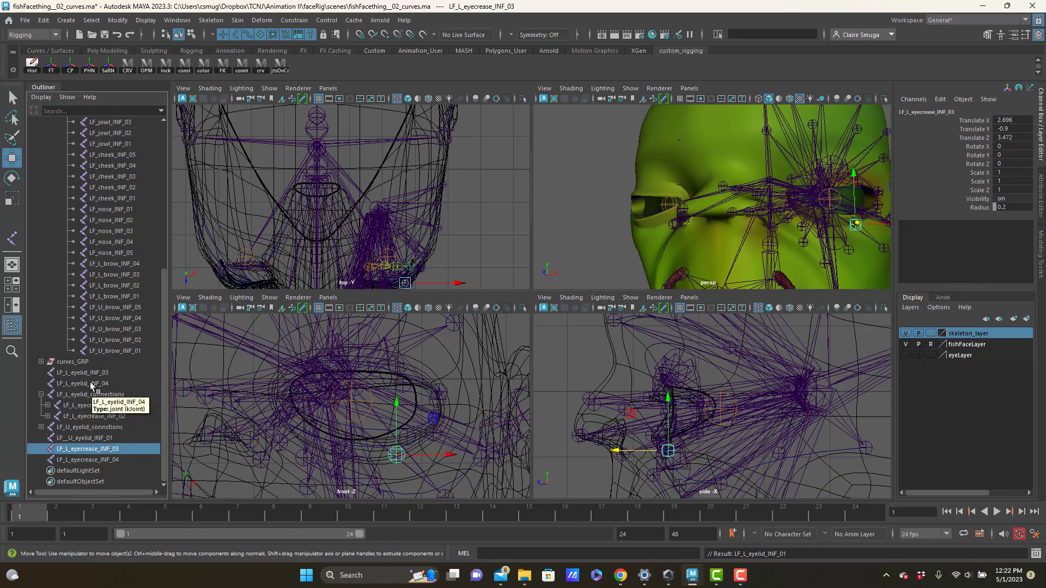
{"action": "left_click_drag", "start_coordinate": [90, 373], "coordinate": [104, 394]}
{"action": "left_click", "coordinate": [77, 450]}
Parent LF_L_eyelid_INF_04 under LF_L_eyecrease_INF_04 and move that crease joint into LF_L_eyelid_connections
{"action": "left_click", "coordinate": [106, 462]}
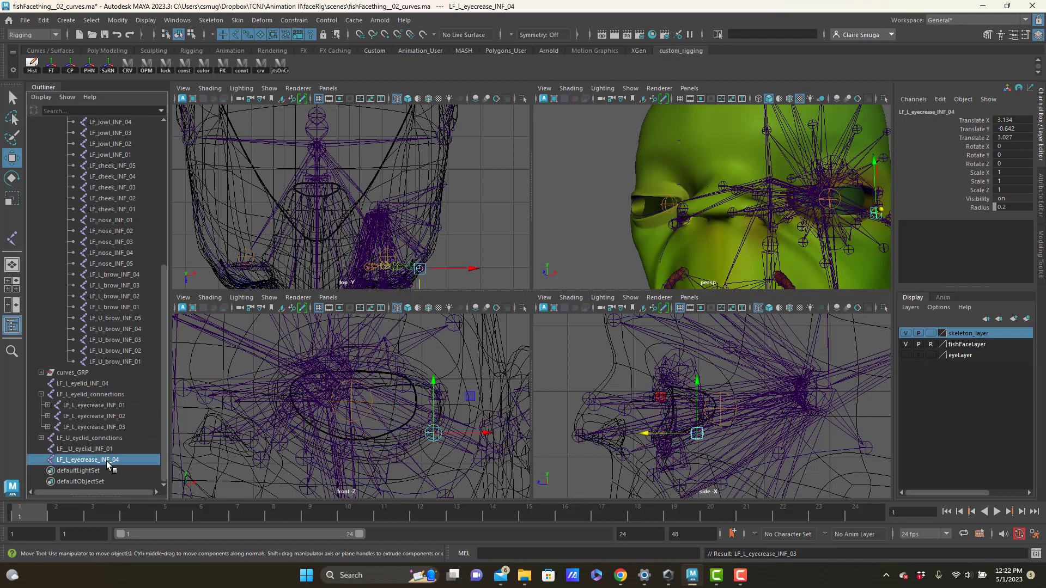
{"action": "left_click_drag", "start_coordinate": [96, 384], "coordinate": [123, 399]}
{"action": "left_click_drag", "start_coordinate": [74, 459], "coordinate": [120, 418]}
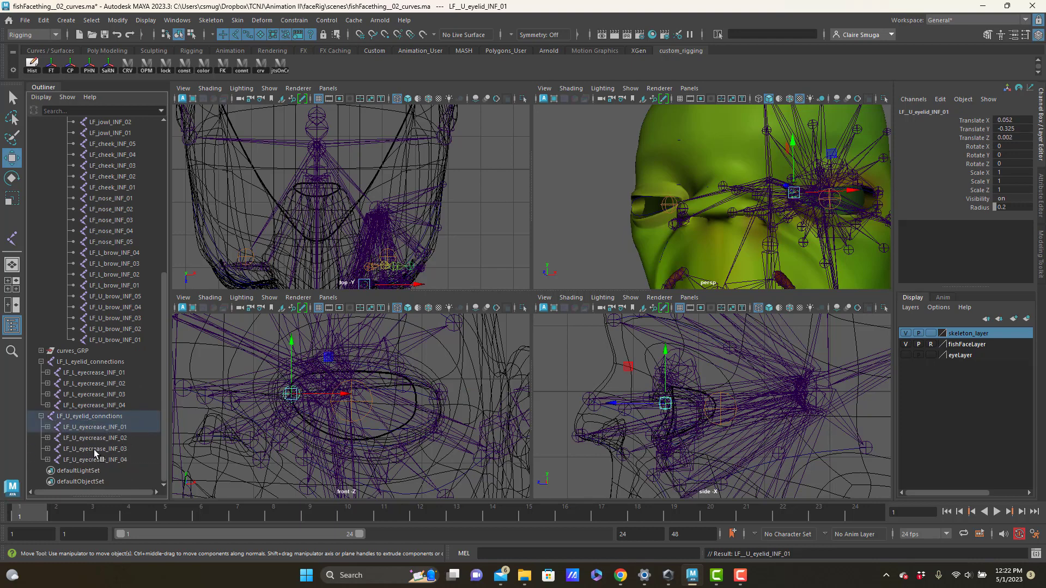
{"action": "left_click", "coordinate": [78, 418]}
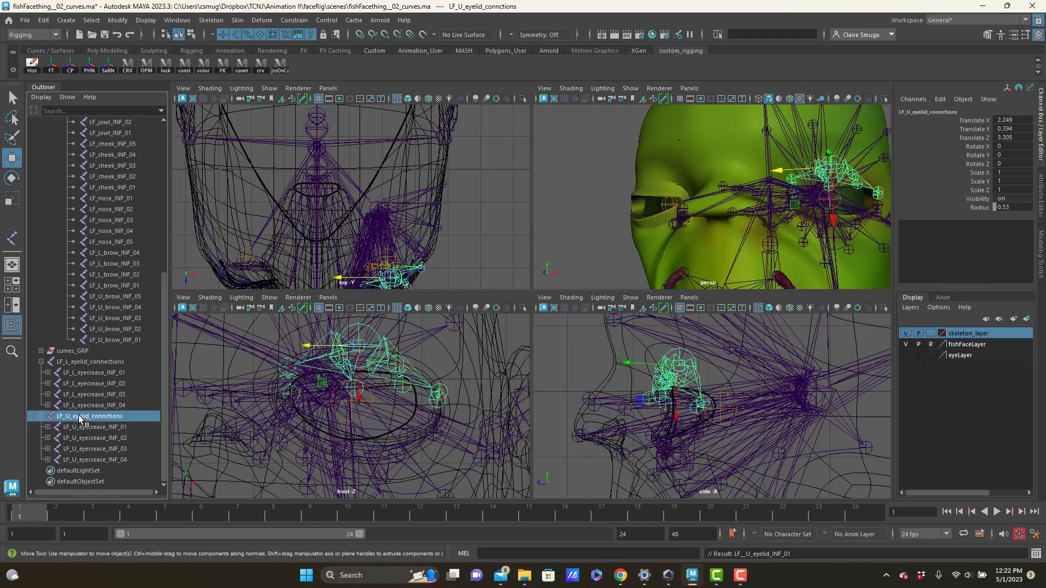
Parent the lower and upper eyelid connection groups under LF_facialFeatures_connection
{"action": "left_click", "coordinate": [83, 361]}
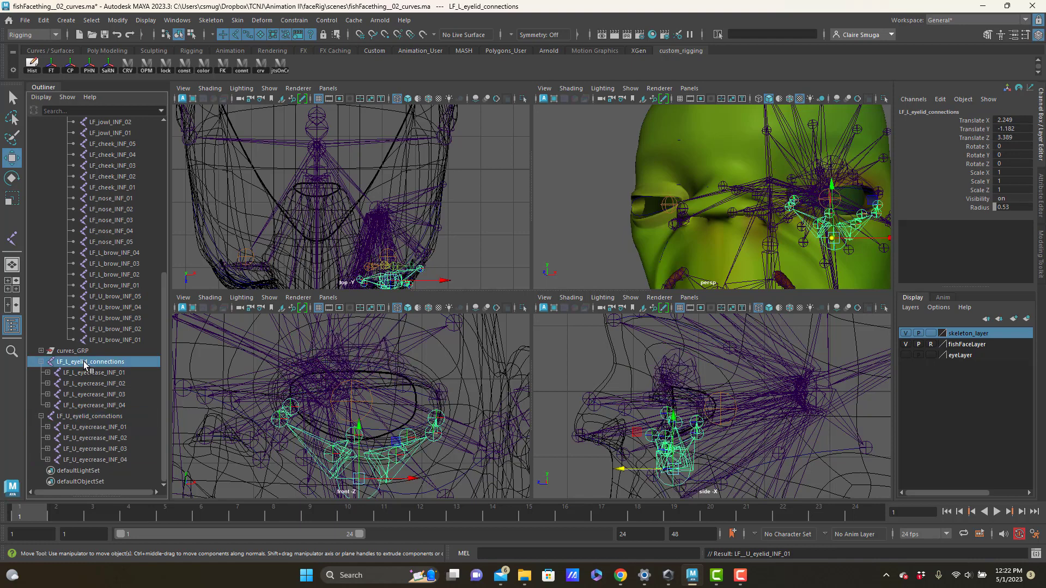
{"action": "left_click", "coordinate": [41, 362]}
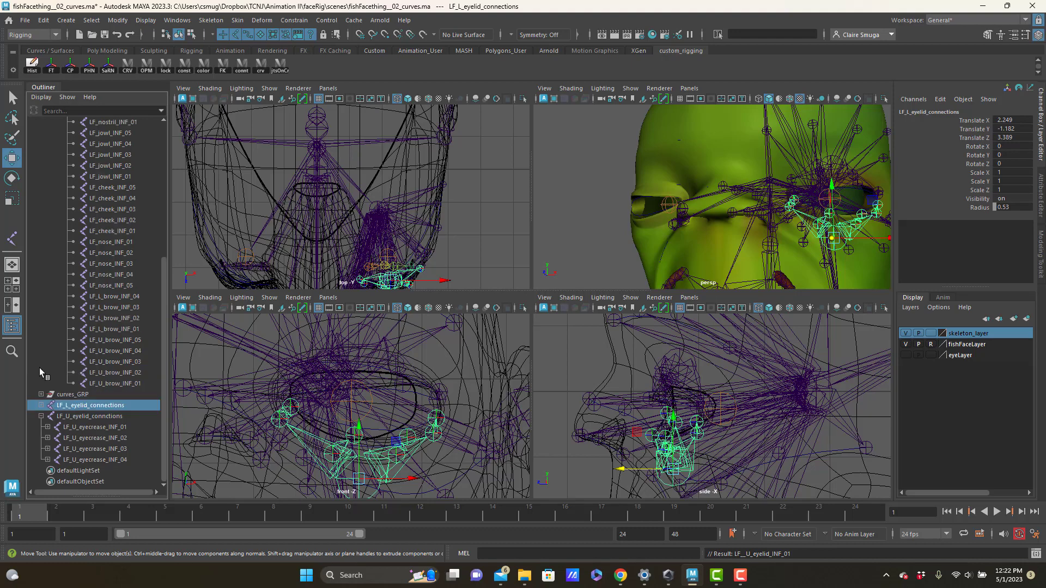
{"action": "left_click", "coordinate": [41, 417]}
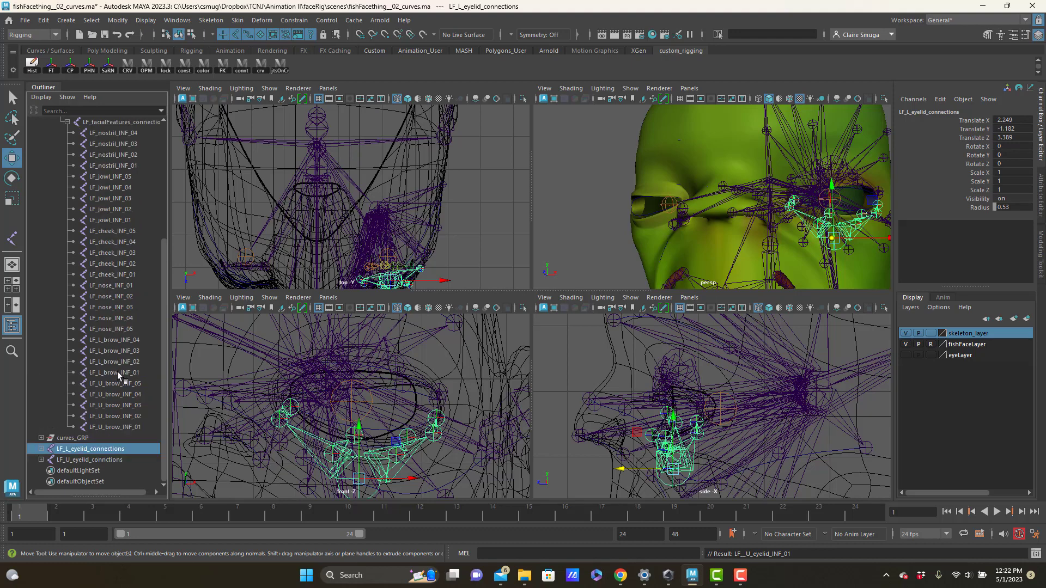
{"action": "left_click", "coordinate": [67, 122]}
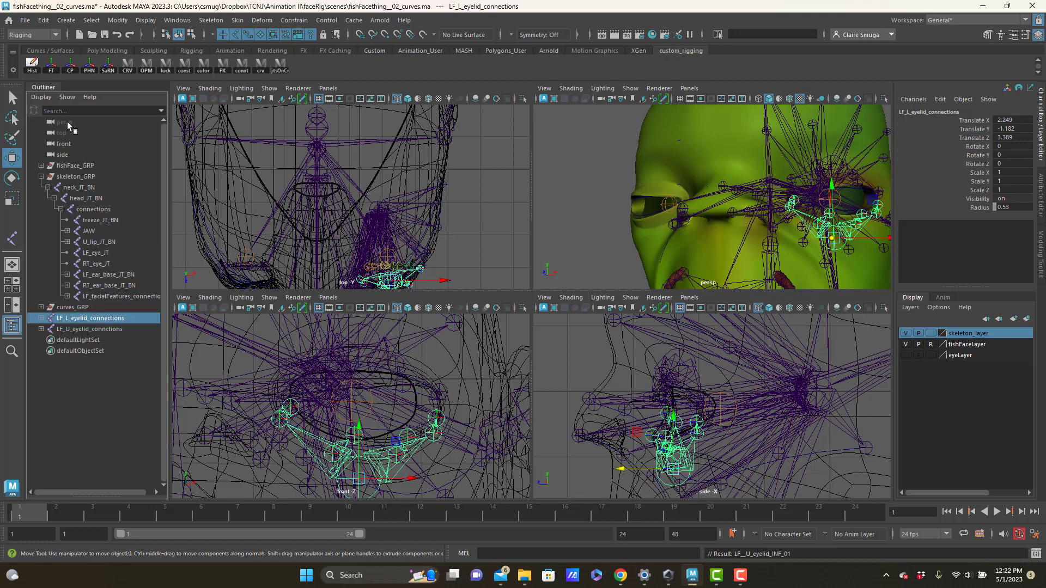
{"action": "left_click", "coordinate": [98, 327], "text": "ctrl"}
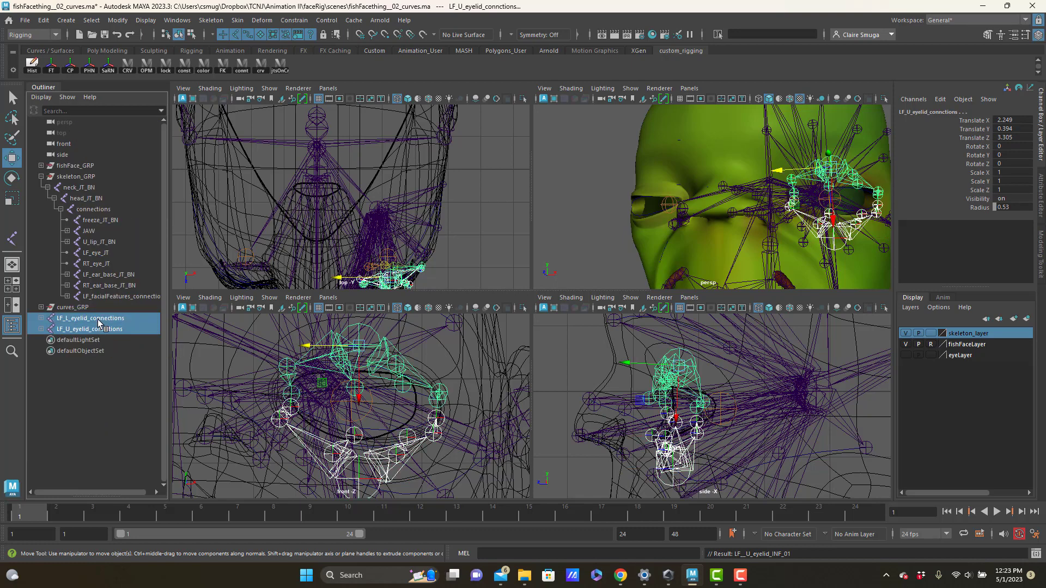
{"action": "left_click_drag", "start_coordinate": [93, 321], "coordinate": [119, 297]}
Mirror LF_facialFeatures_connection with Skeleton > Mirror Joints to create RT_facialFeatures_connection, then deselect
{"action": "left_click", "coordinate": [126, 296]}
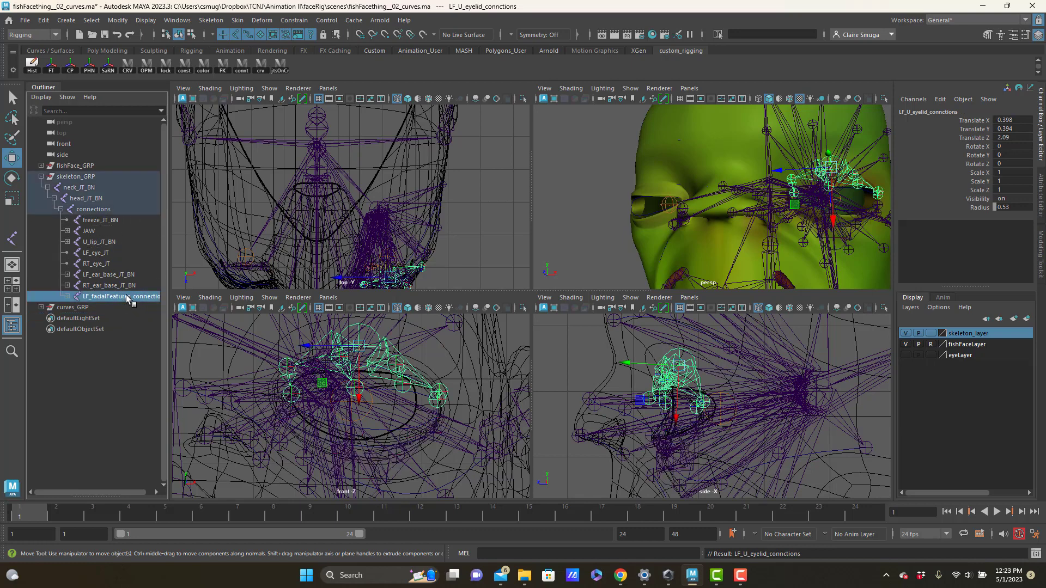
{"action": "left_click", "coordinate": [180, 22]}
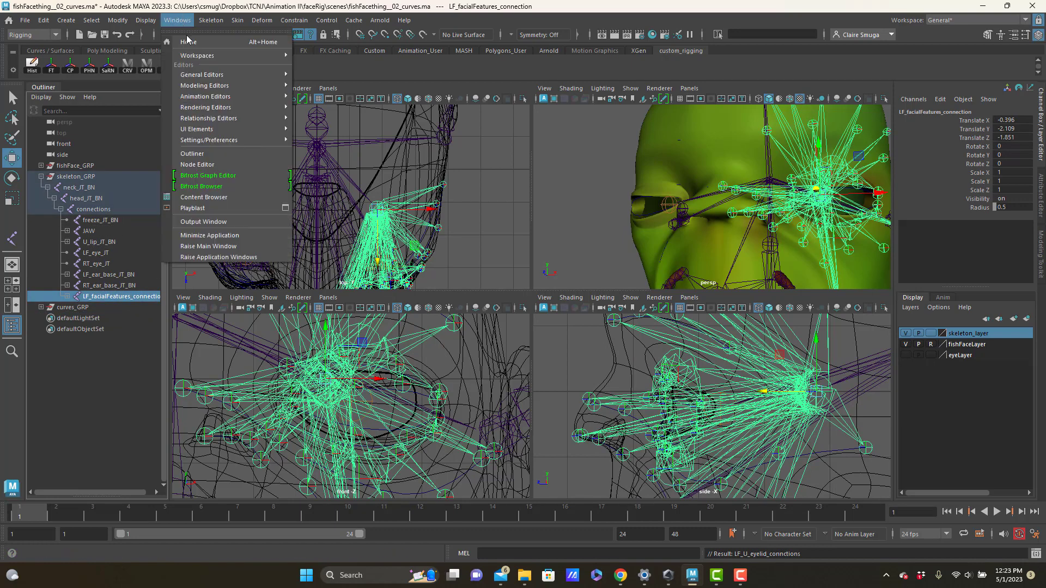
{"action": "left_click", "coordinate": [211, 20]}
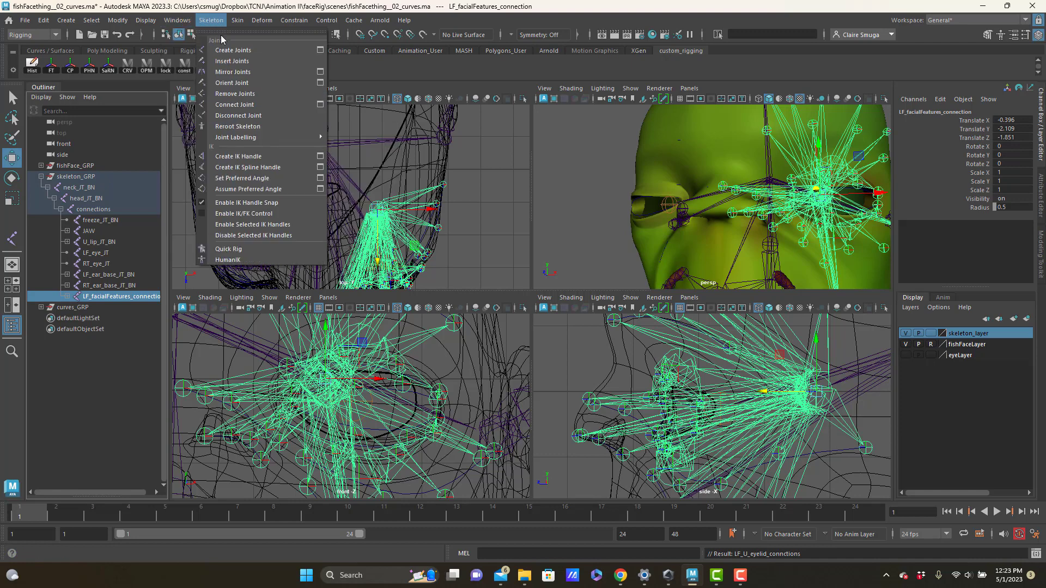
{"action": "left_click", "coordinate": [232, 72]}
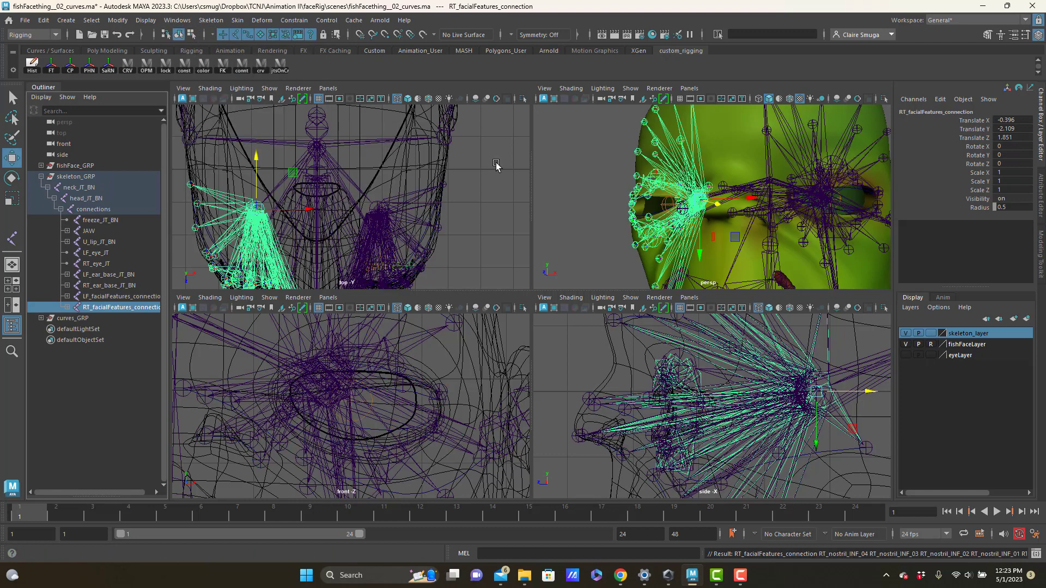
{"action": "left_click", "coordinate": [588, 225]}
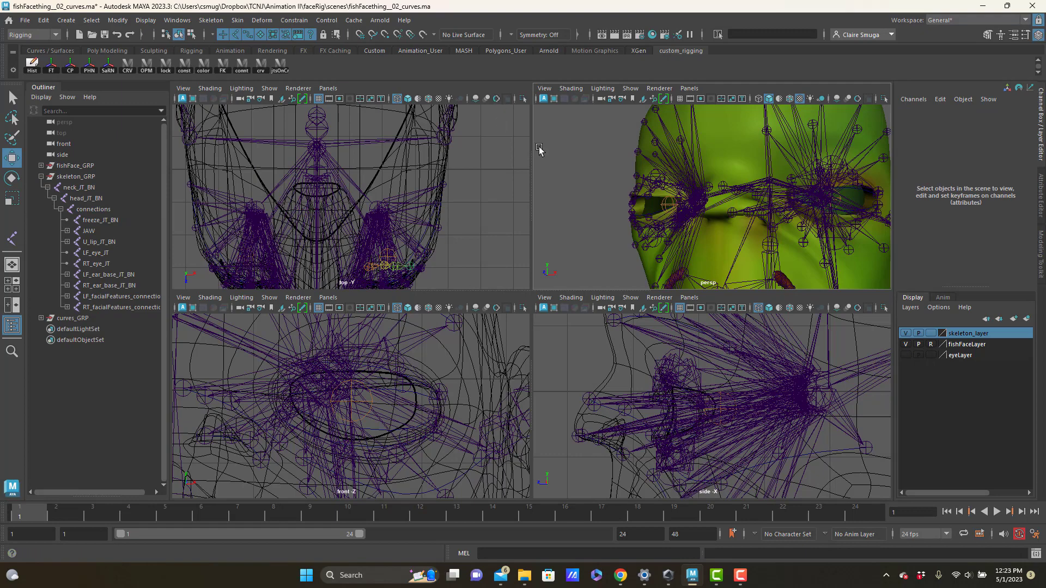
Rotate head_JT_BN to test the head deformation, then undo the rotation
{"action": "left_click_drag", "start_coordinate": [795, 199], "coordinate": [771, 197], "text": "alt"}
{"action": "right_click_drag", "start_coordinate": [771, 196], "coordinate": [739, 196], "text": "alt"}
{"action": "left_click_drag", "start_coordinate": [739, 196], "coordinate": [814, 252], "text": "alt"}
{"action": "left_click", "coordinate": [759, 231]}
{"action": "key", "text": "e"}
{"action": "left_click_drag", "start_coordinate": [785, 212], "coordinate": [792, 225]}
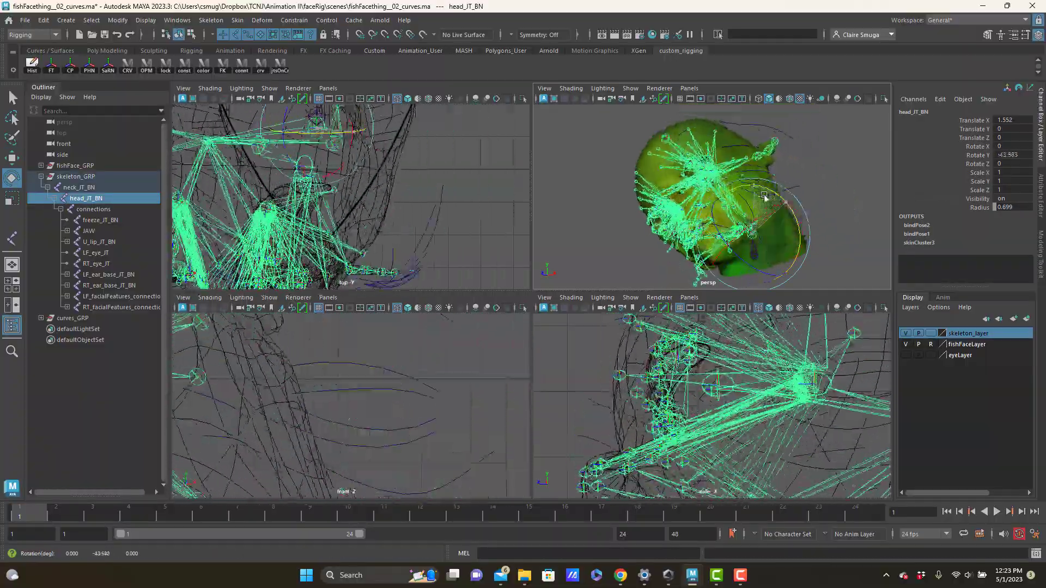
{"action": "key", "text": "ctrl+z"}
{"action": "left_click_drag", "start_coordinate": [854, 230], "coordinate": [833, 234], "text": "alt"}
{"action": "left_click", "coordinate": [844, 233]}
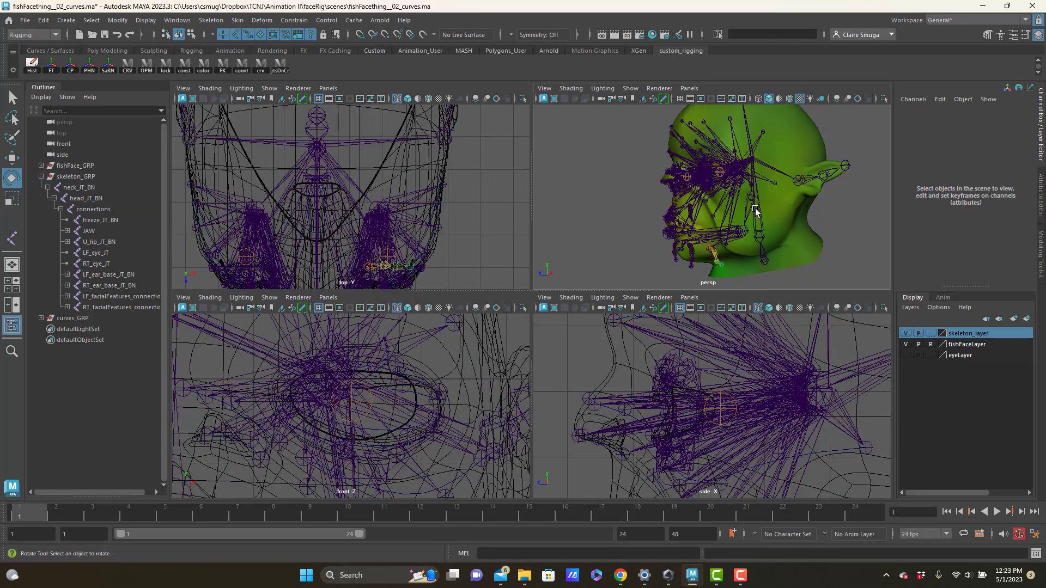
Rotate the JAW joint open and select U_lip_JT_BN to test the upper lip
{"action": "left_click", "coordinate": [712, 170]}
{"action": "left_click_drag", "start_coordinate": [712, 170], "coordinate": [703, 173]}
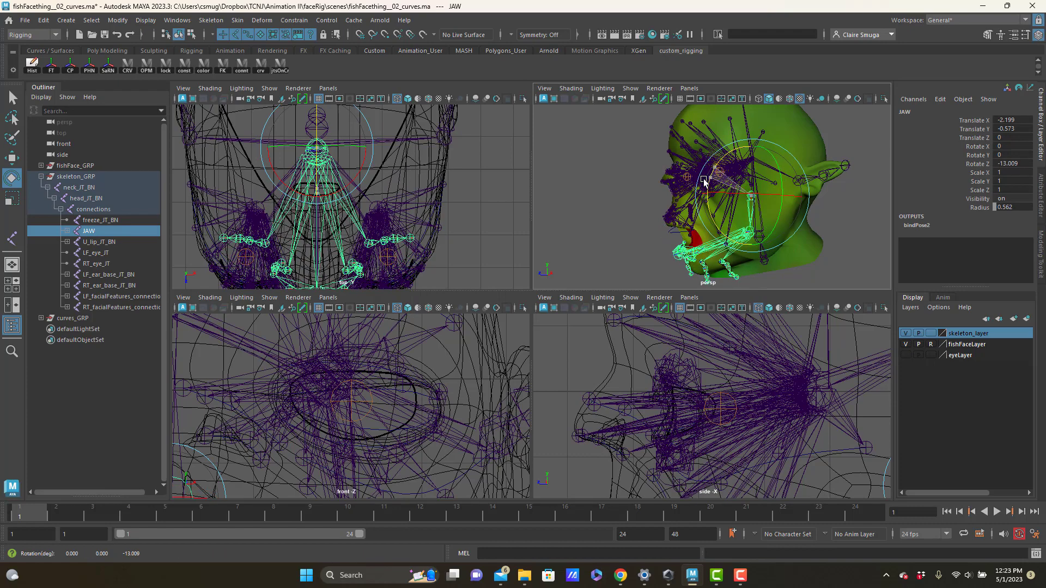
{"action": "left_click", "coordinate": [672, 220]}
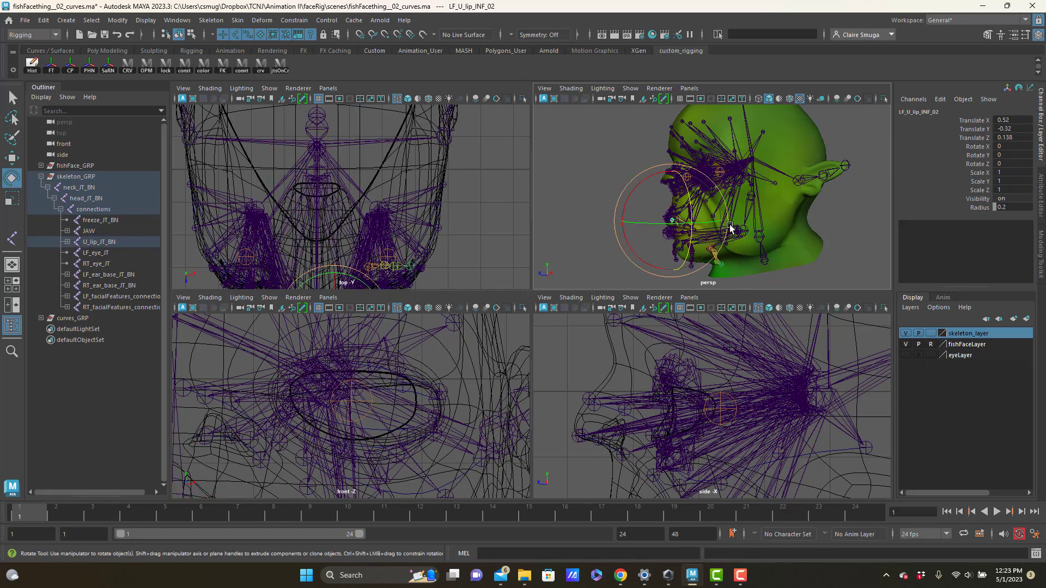
{"action": "key", "text": "w"}
{"action": "left_click", "coordinate": [627, 229]}
{"action": "left_click_drag", "start_coordinate": [626, 229], "coordinate": [685, 163], "text": "alt"}
{"action": "left_click", "coordinate": [686, 217]}
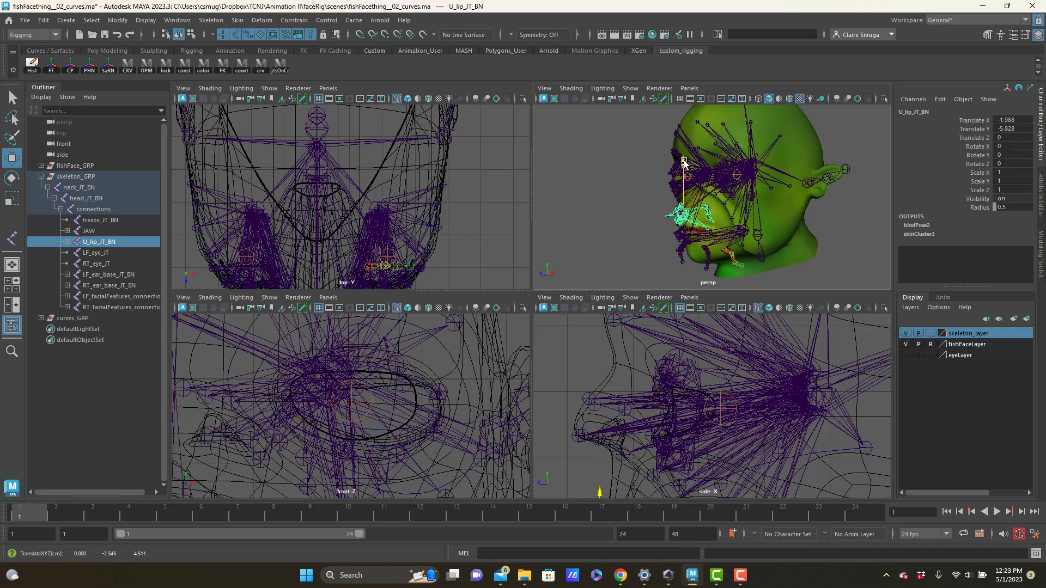
{"action": "left_click", "coordinate": [844, 222]}
{"action": "left_click_drag", "start_coordinate": [847, 196], "coordinate": [720, 164], "text": "alt"}
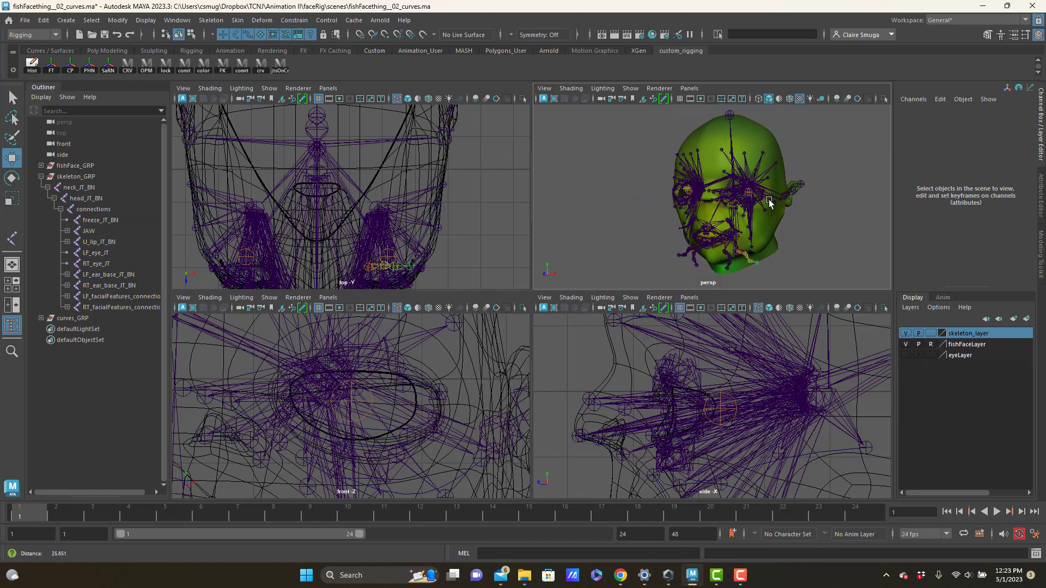
{"action": "left_click", "coordinate": [725, 150]}
{"action": "left_click", "coordinate": [808, 159]}
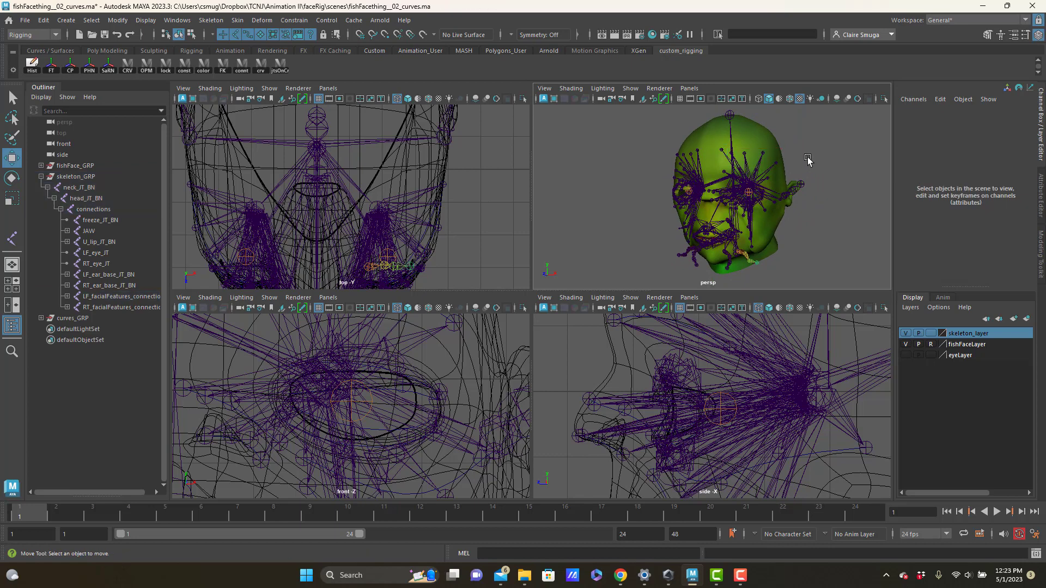